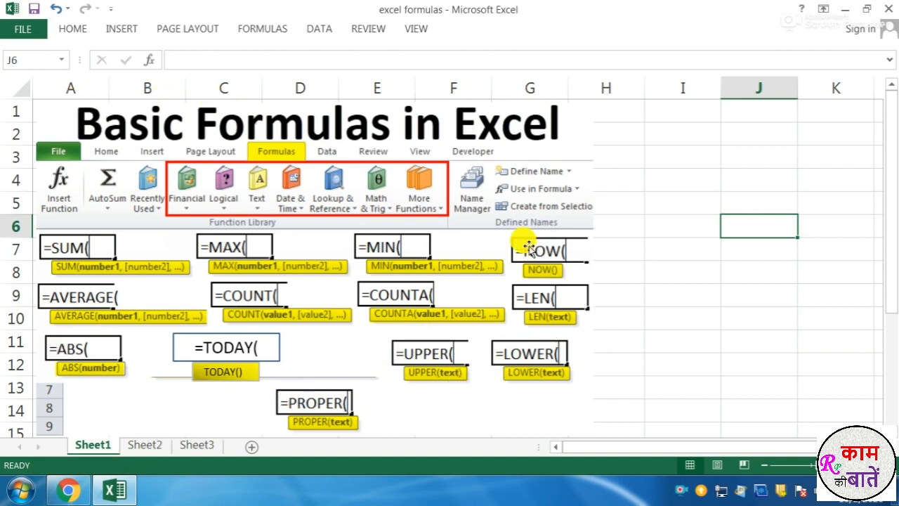
# Step: Open Sheet2 and go through the list of basic functions in column B, from SUM down to PROPER
pyautogui.click(138, 446)
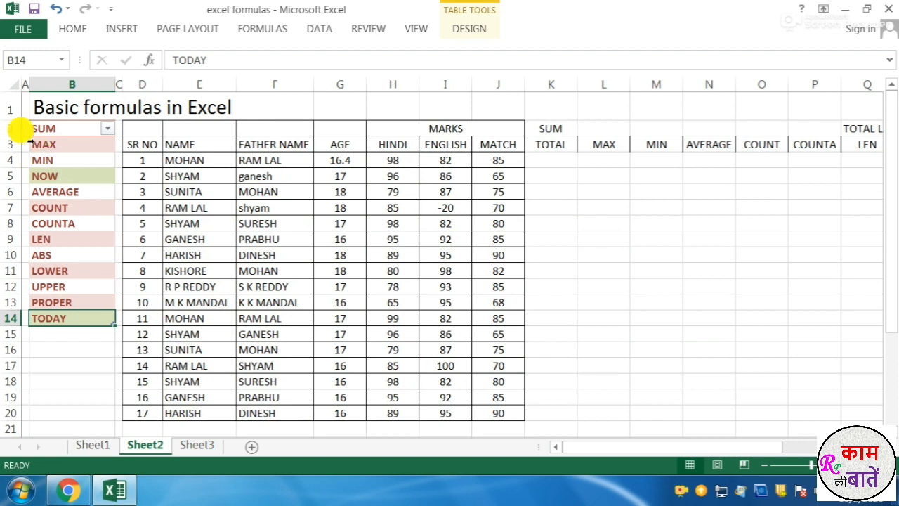
pyautogui.click(67, 129)
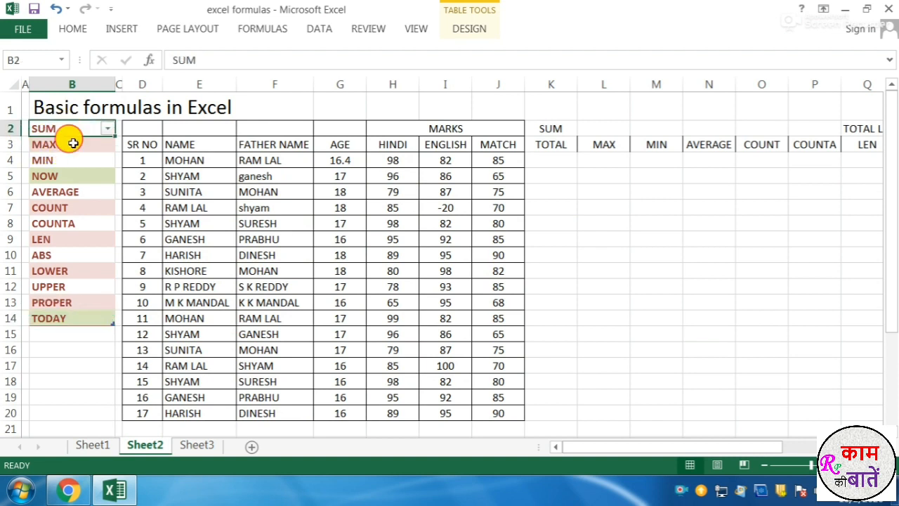
pyautogui.click(70, 144)
pyautogui.click(65, 162)
pyautogui.click(61, 192)
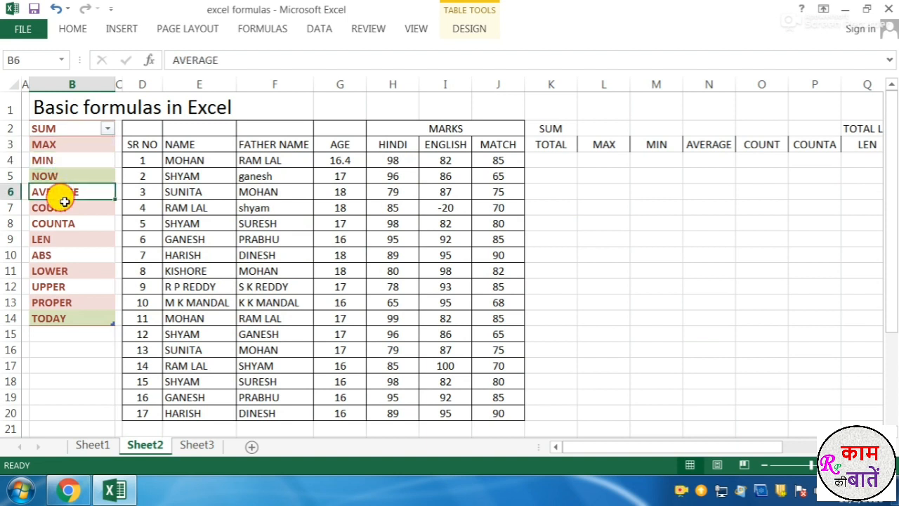
pyautogui.click(62, 208)
pyautogui.click(61, 224)
pyautogui.click(62, 239)
pyautogui.click(56, 254)
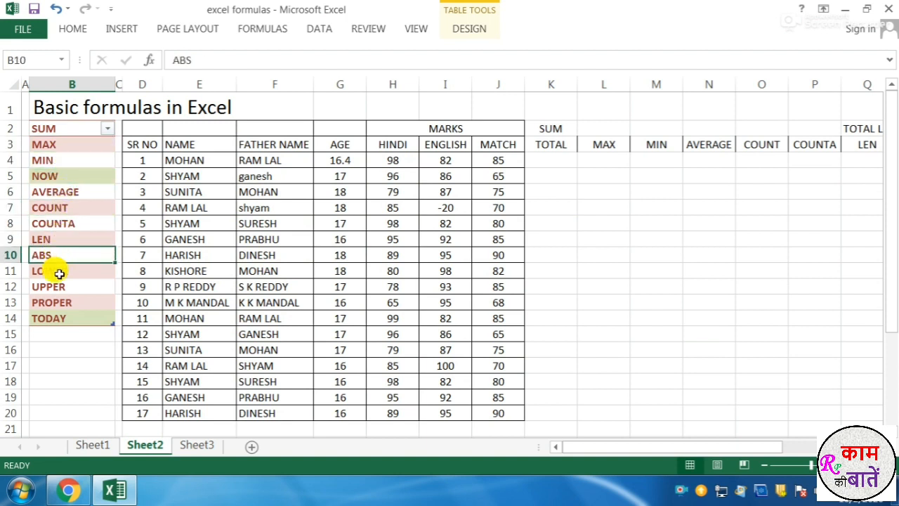
pyautogui.click(55, 271)
pyautogui.click(52, 286)
pyautogui.click(57, 300)
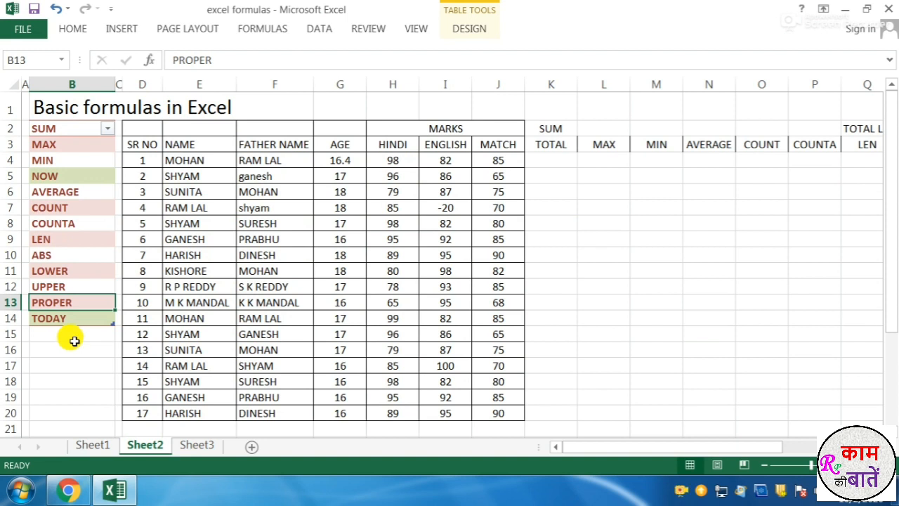
# Step: Examine the student table in D2:J20, column by column from the names and ages to the Hindi, English and Match marks
pyautogui.moveTo(152, 129); pyautogui.dragTo(490, 348)
pyautogui.scroll(1, 489, 348)
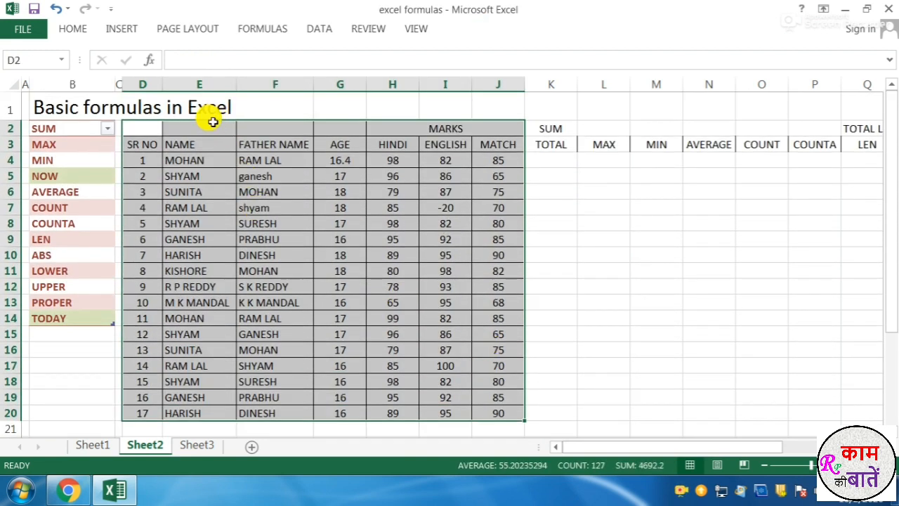
pyautogui.click(181, 141)
pyautogui.click(181, 241)
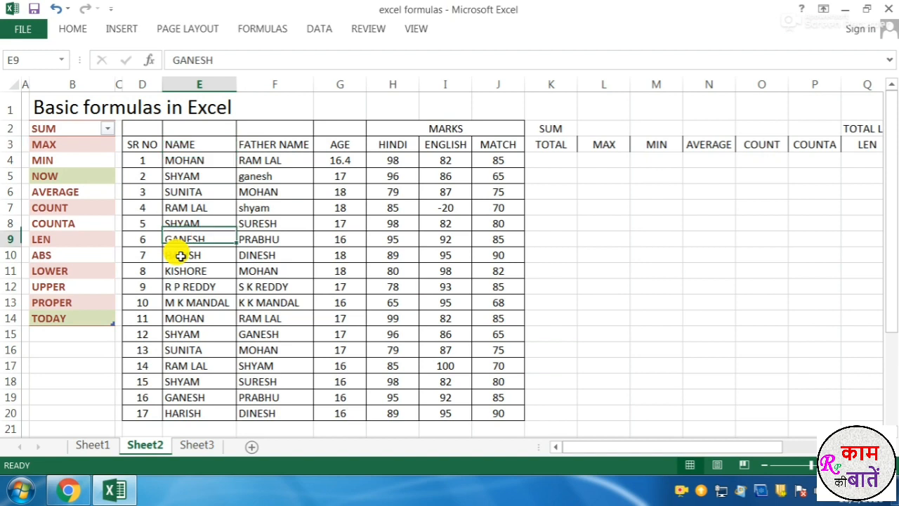
pyautogui.click(267, 144)
pyautogui.click(253, 287)
pyautogui.click(340, 145)
pyautogui.click(340, 271)
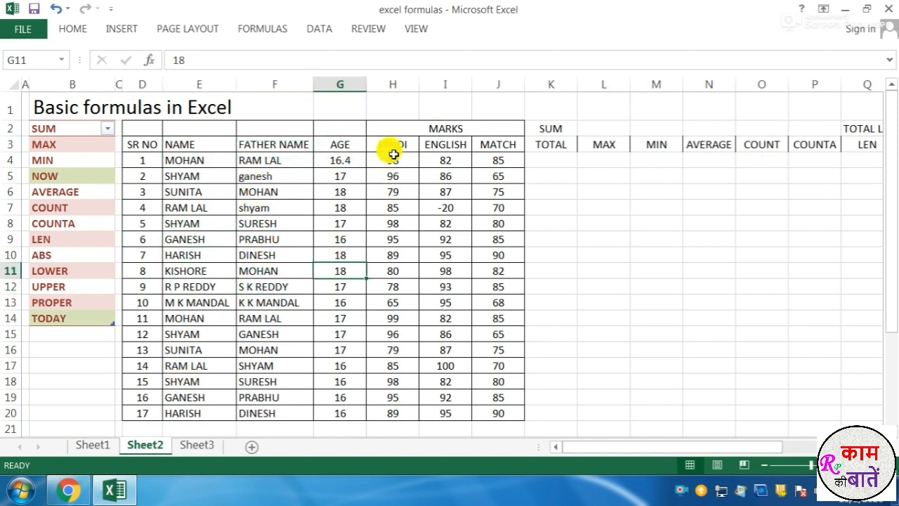
pyautogui.click(393, 144)
pyautogui.click(394, 207)
pyautogui.click(445, 144)
pyautogui.click(436, 209)
pyautogui.click(482, 146)
pyautogui.click(483, 209)
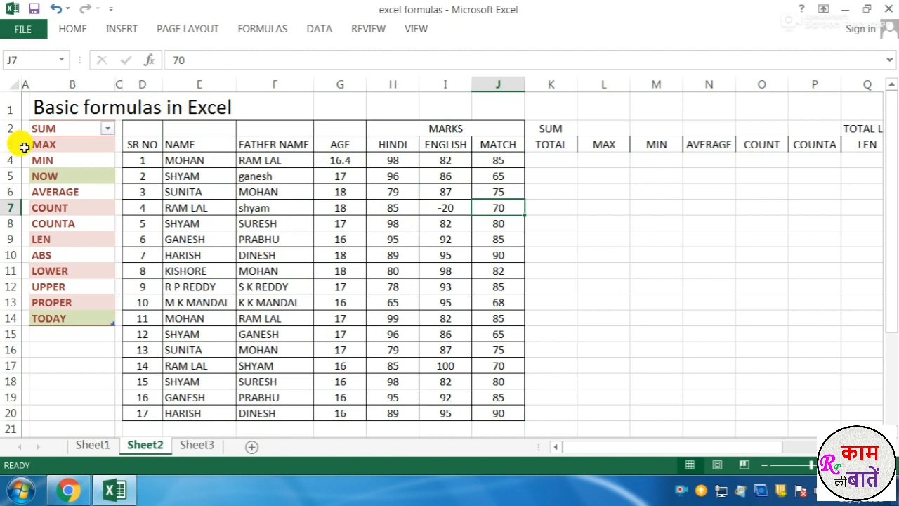
# Step: Total the first student's three marks in K4 with =SUM(H4:J4) and check the range the formula refers to
pyautogui.click(64, 130)
pyautogui.click(556, 130)
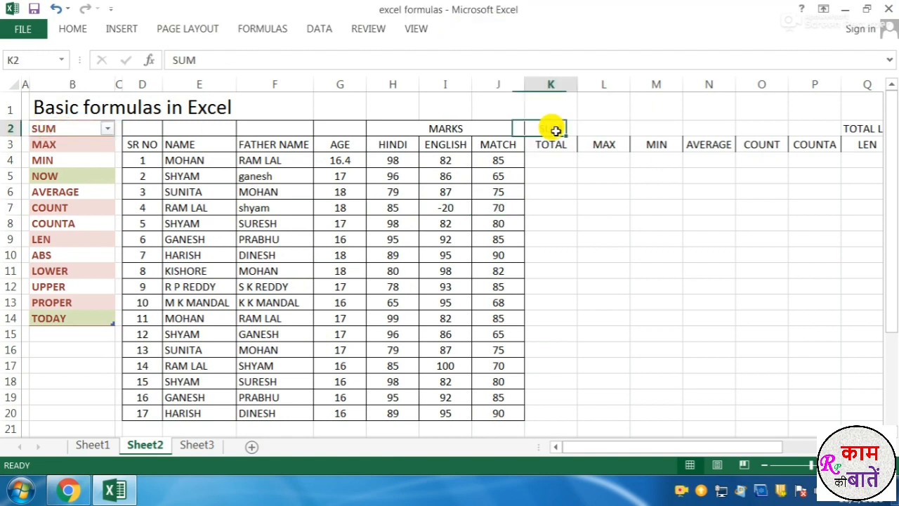
pyautogui.click(556, 146)
pyautogui.click(555, 162)
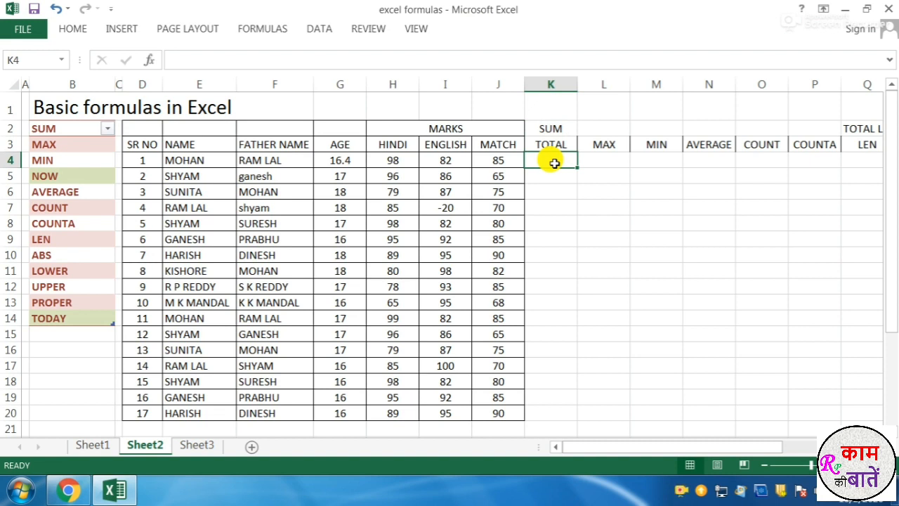
pyautogui.write('=')
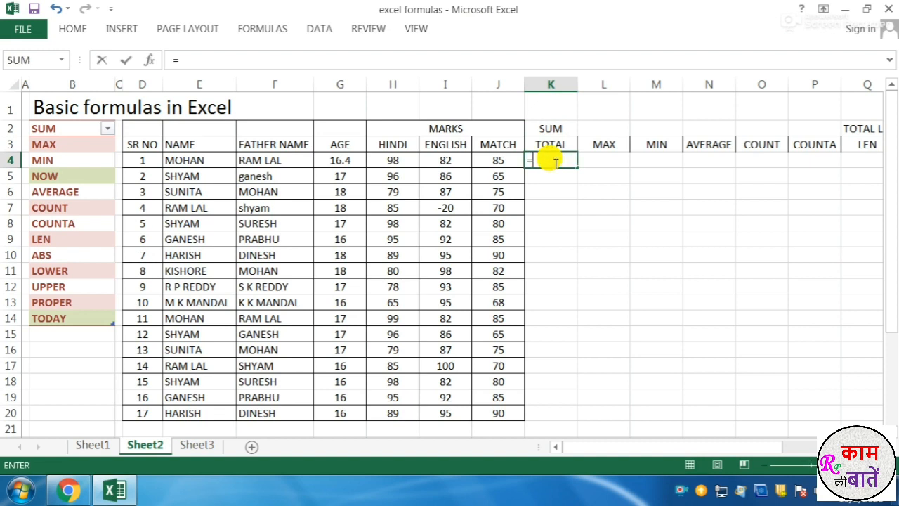
pyautogui.write('sum')
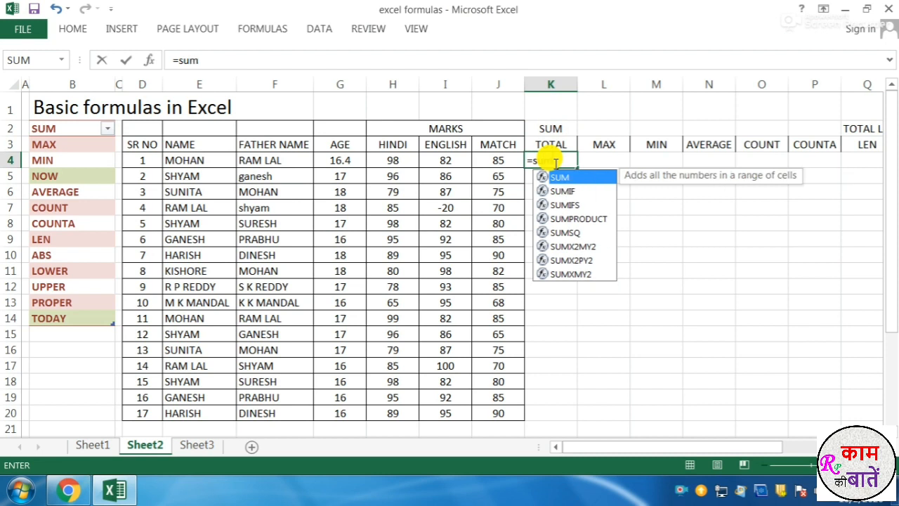
pyautogui.write('(')
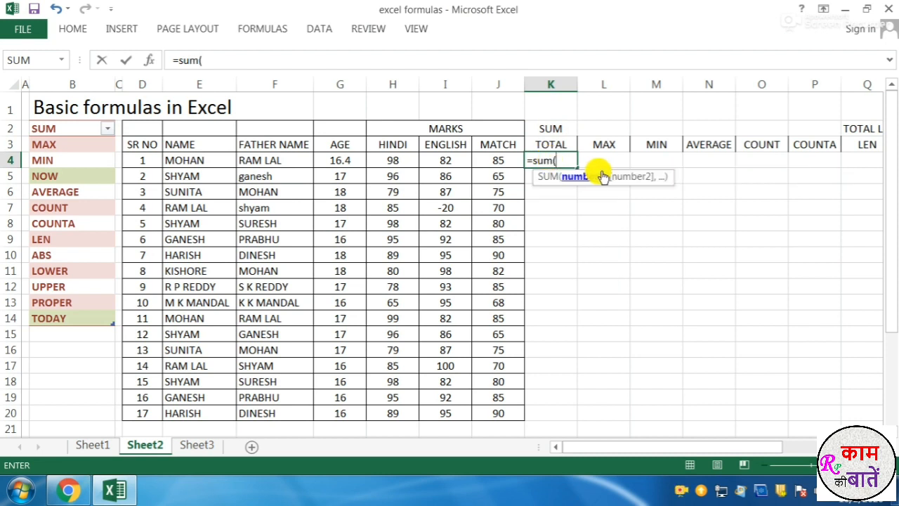
pyautogui.moveTo(503, 161); pyautogui.dragTo(396, 166)
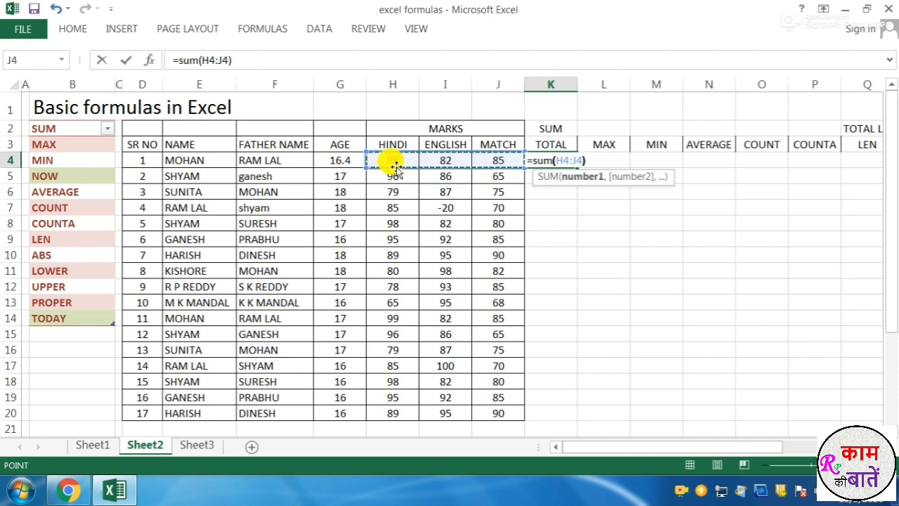
pyautogui.write(')')
pyautogui.press('Return')
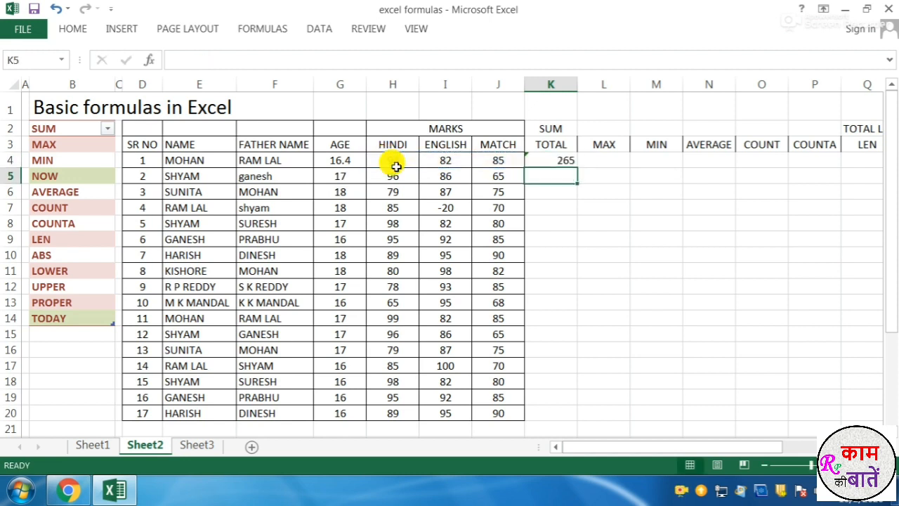
pyautogui.click(555, 163)
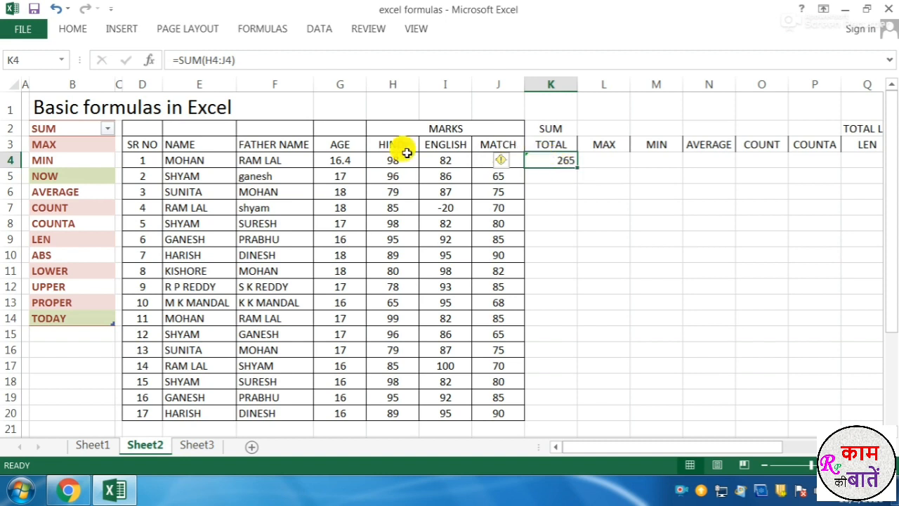
pyautogui.doubleClick(552, 158)
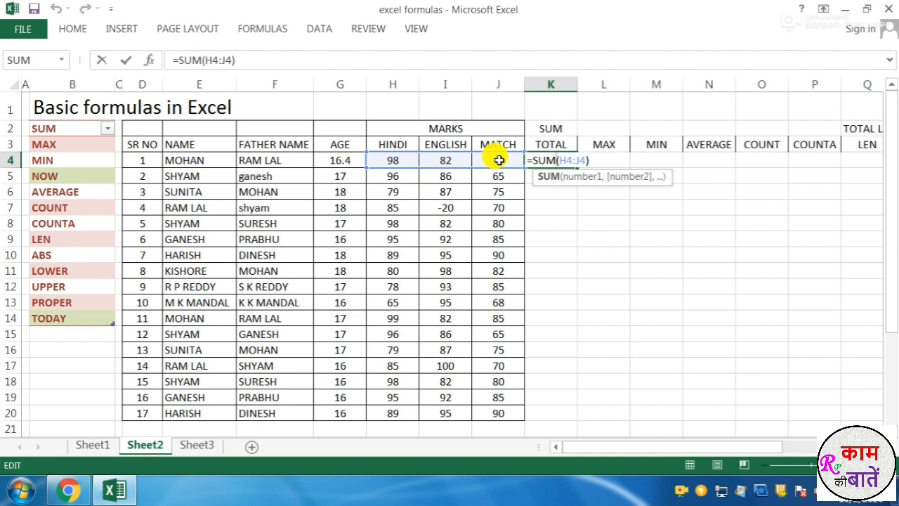
pyautogui.press('Return')
# Step: Total all students' marks in K21 with =SUM(H4:J20) and check the range the formula refers to
pyautogui.click(553, 426)
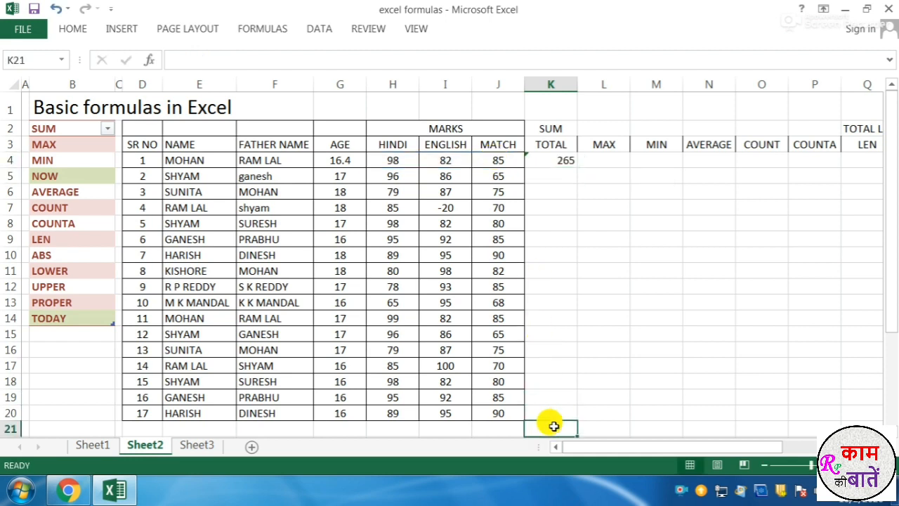
pyautogui.write('=sum')
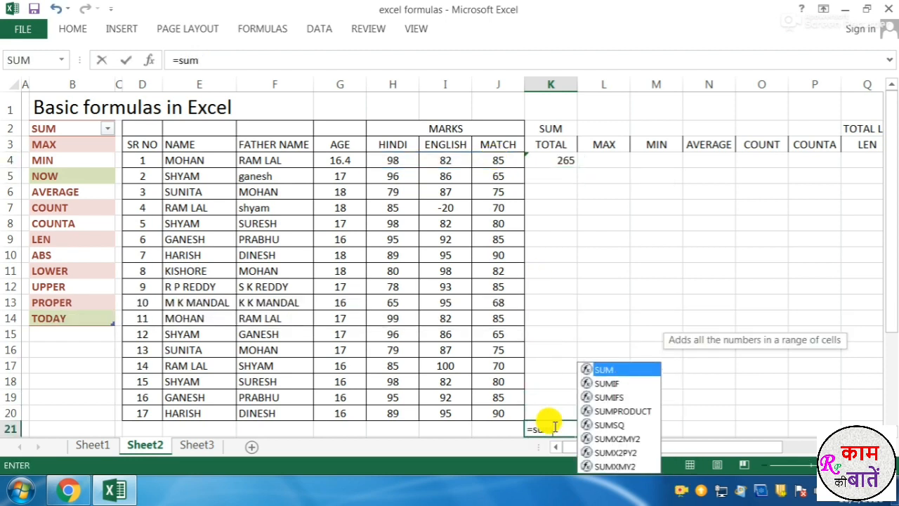
pyautogui.write('(')
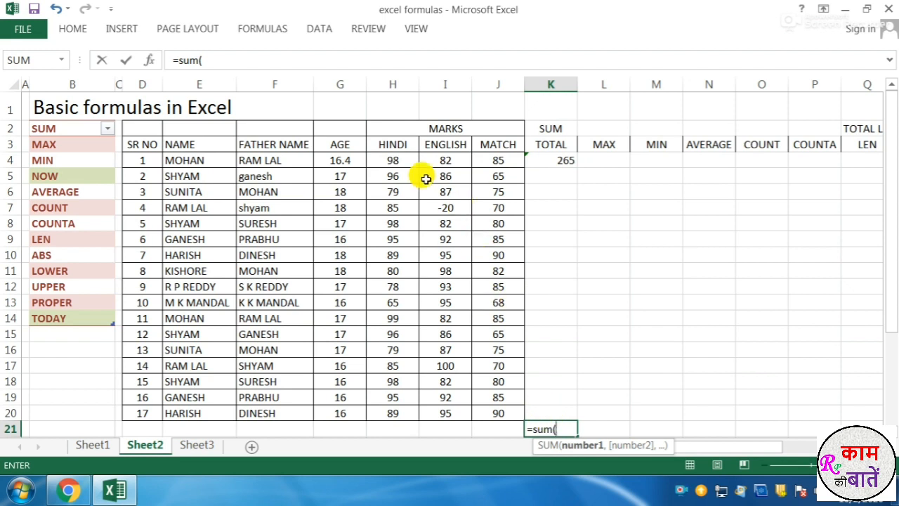
pyautogui.moveTo(393, 159); pyautogui.dragTo(504, 408)
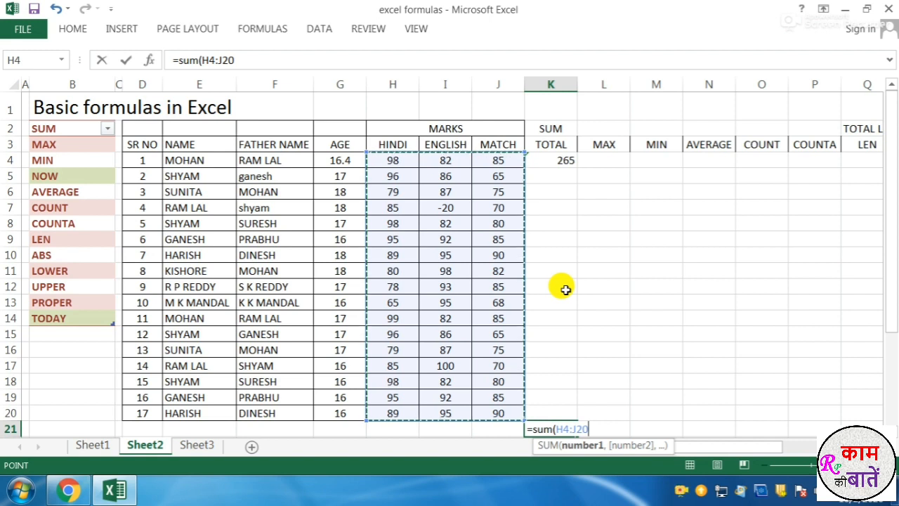
pyautogui.write(')')
pyautogui.press('Return')
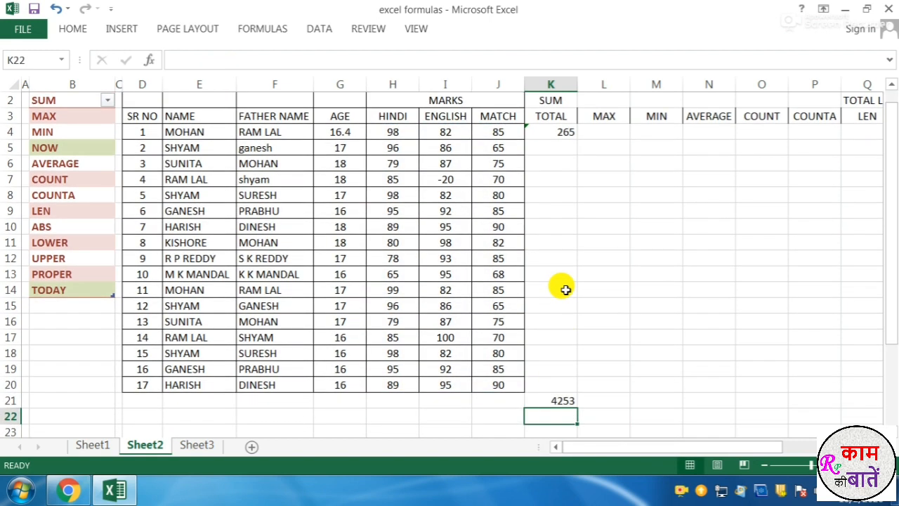
pyautogui.click(550, 397)
pyautogui.doubleClick(549, 398)
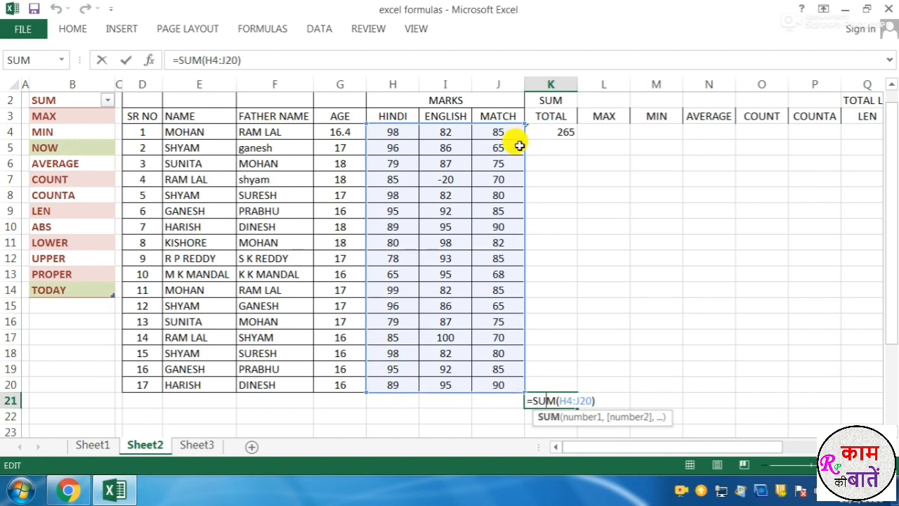
pyautogui.press('Return')
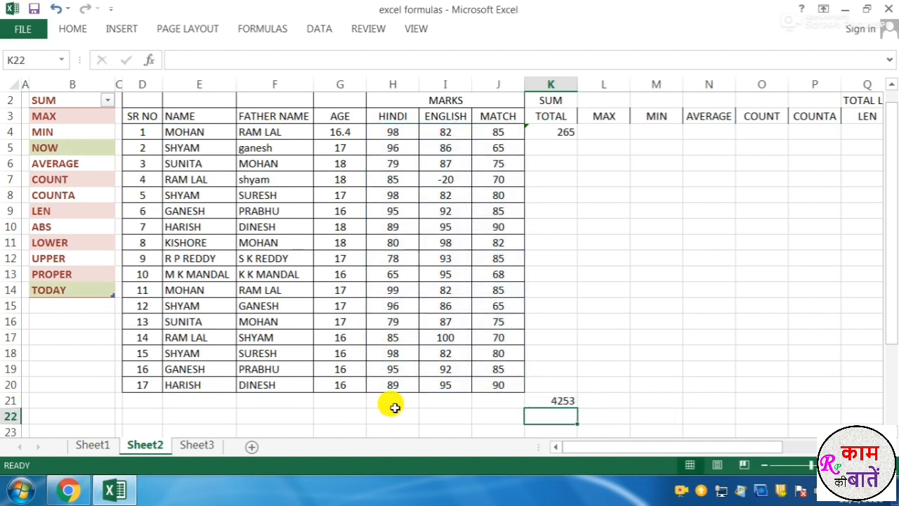
# Step: Label the row below the student table by entering SUM in G21
pyautogui.click(319, 402)
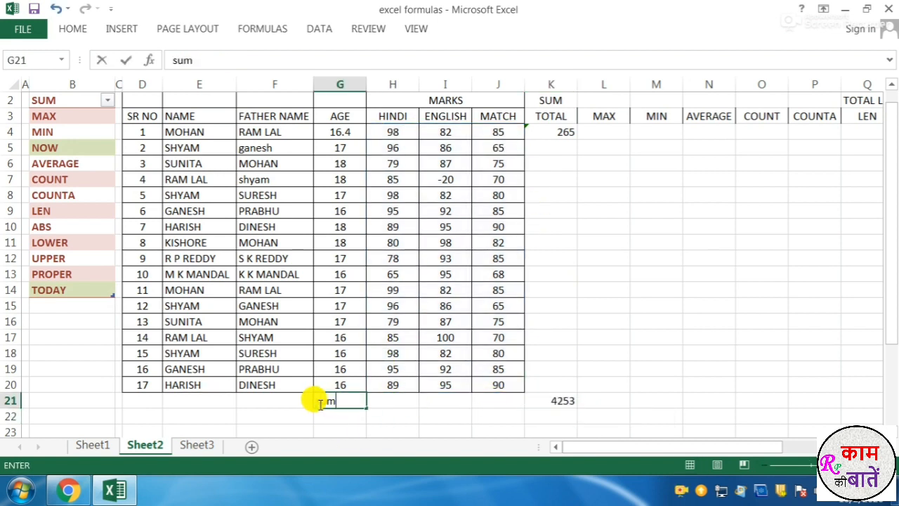
pyautogui.press('BackSpace')
pyautogui.press('BackSpace')
pyautogui.press('BackSpace')
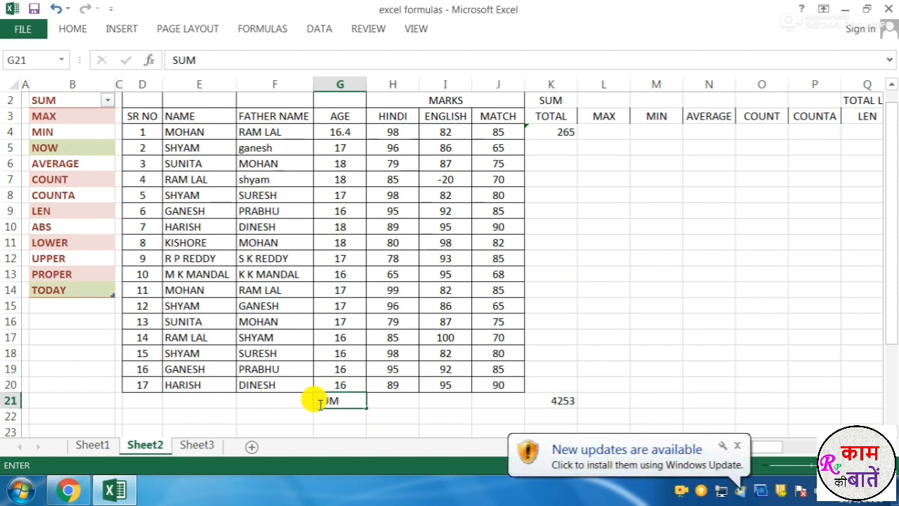
pyautogui.press('Tab')
# Step: Total the Hindi marks column in H21 with =SUM(H4:H20)
pyautogui.write('=SUM')
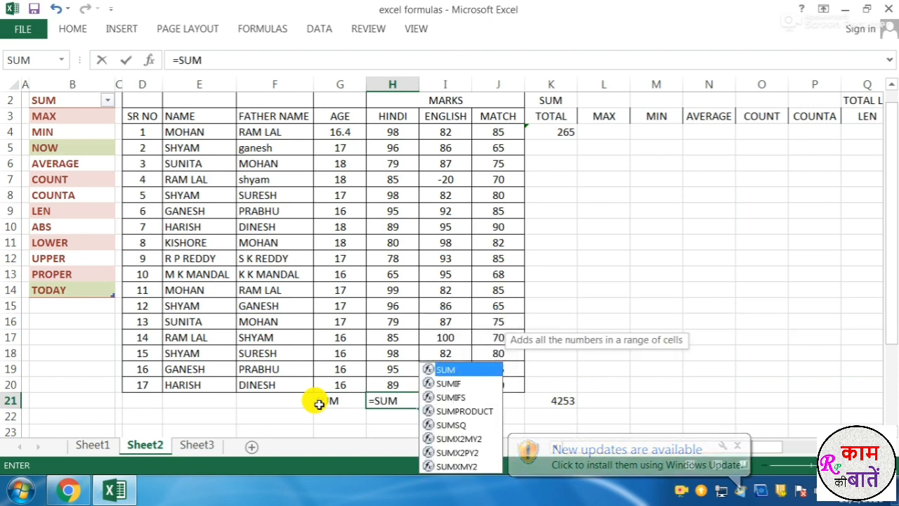
pyautogui.write('(')
pyautogui.moveTo(390, 385); pyautogui.dragTo(388, 123)
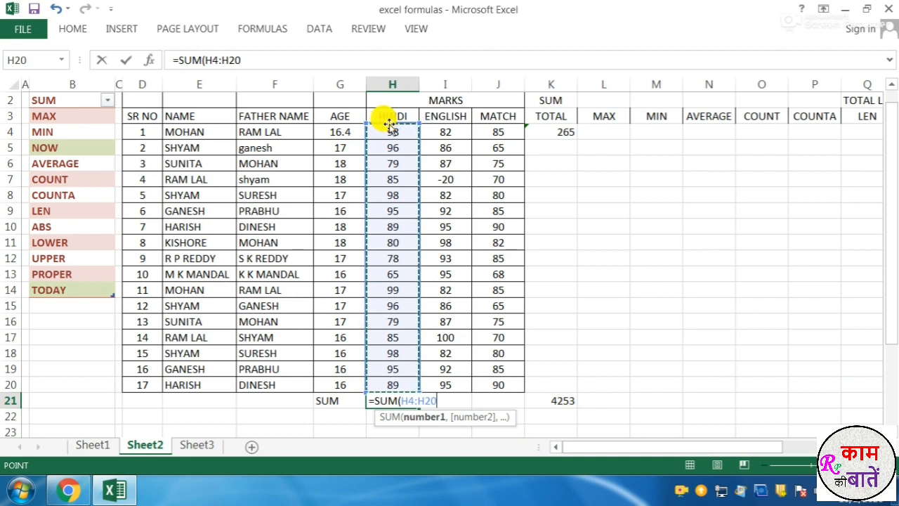
pyautogui.press('Return')
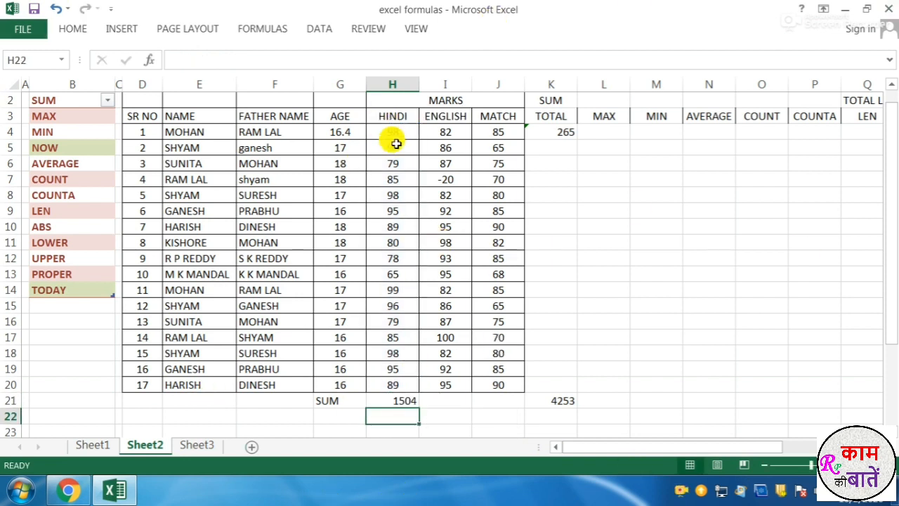
# Step: Review the SUM formulas in K4, K21 and H21 against the marks they add up
pyautogui.click(534, 132)
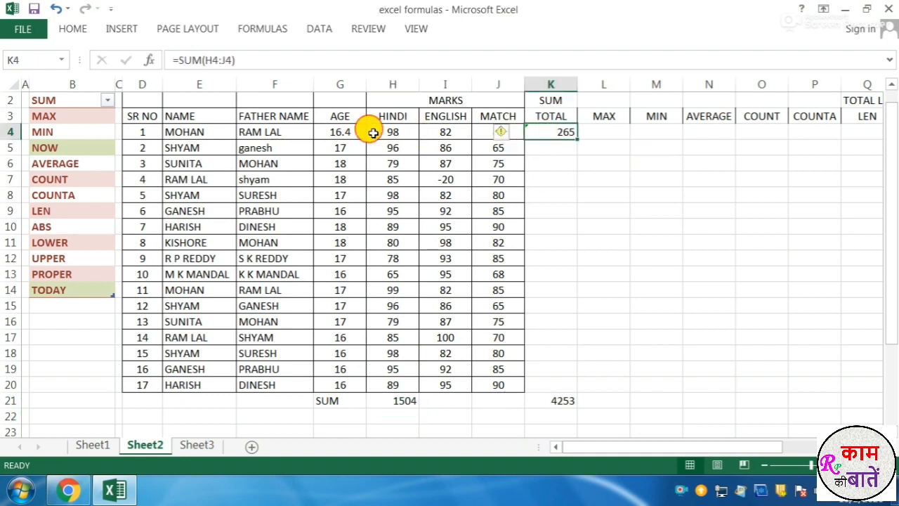
pyautogui.moveTo(376, 132); pyautogui.dragTo(485, 134)
pyautogui.click(552, 135)
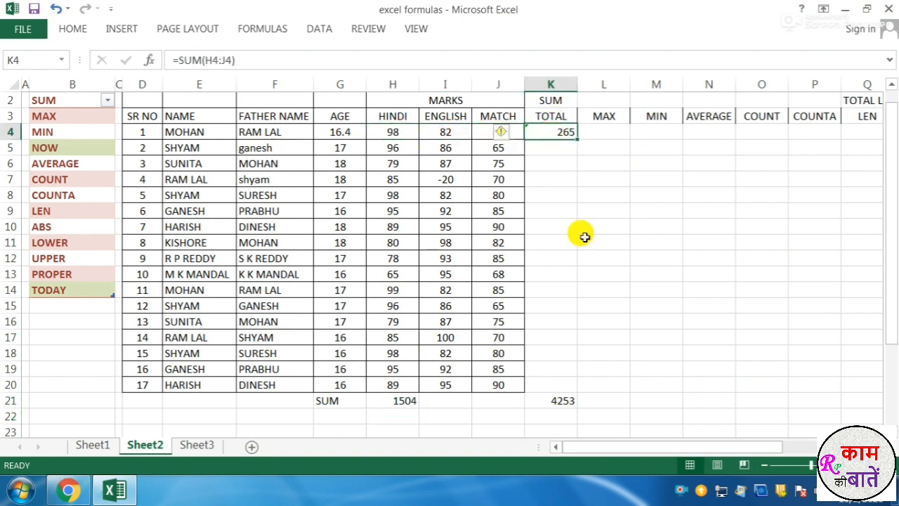
pyautogui.click(560, 402)
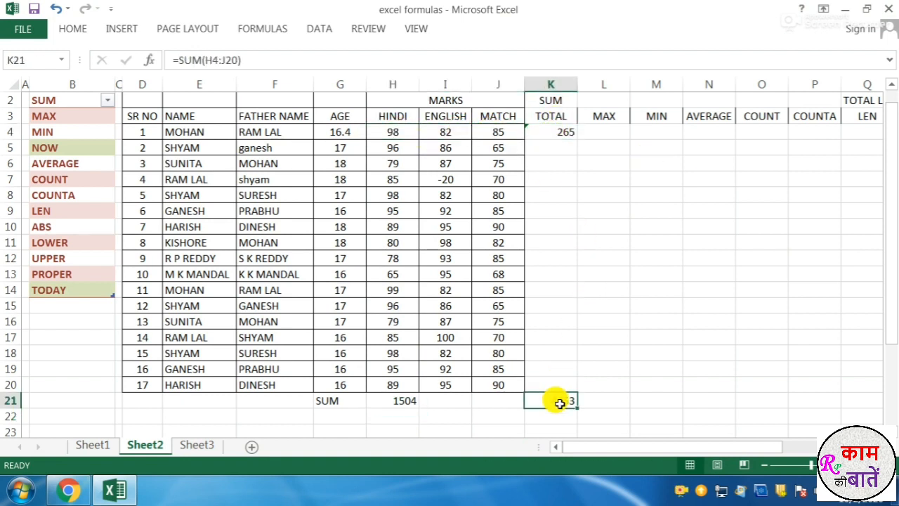
pyautogui.click(387, 401)
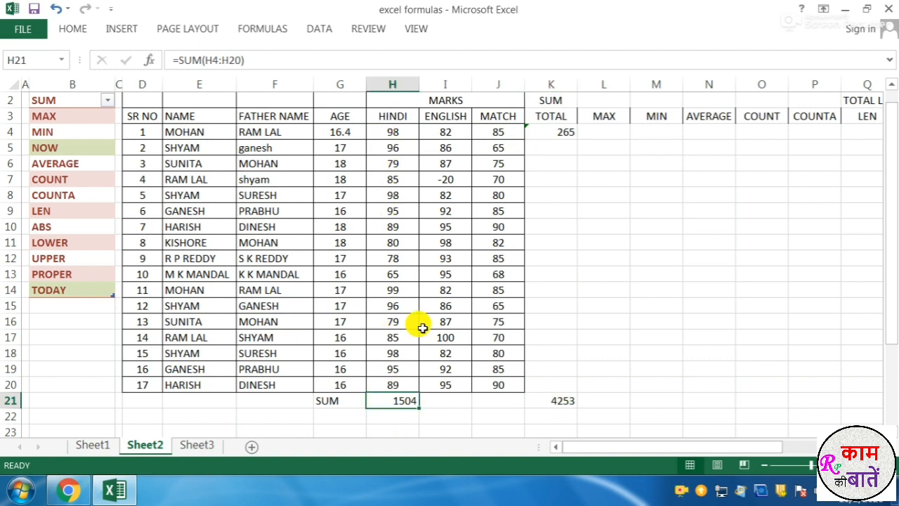
pyautogui.scroll(-4, 388, 131)
pyautogui.scroll(4, 387, 130)
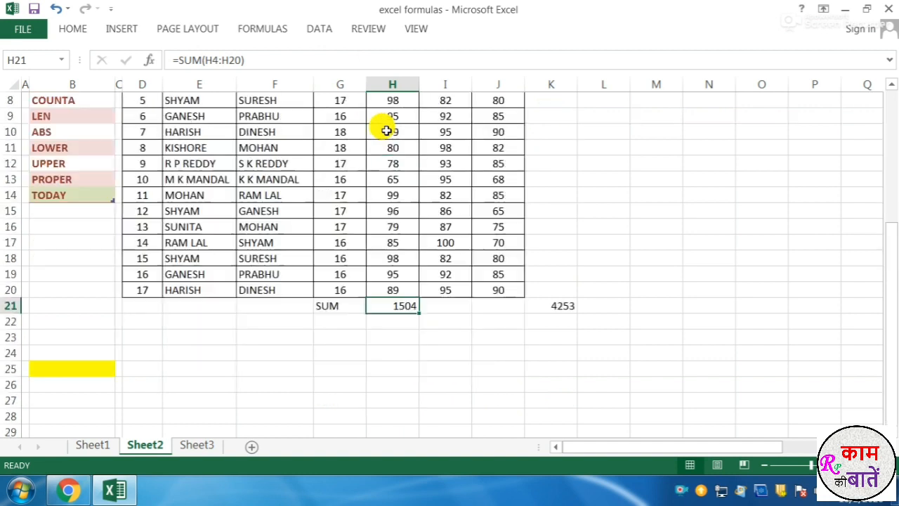
# Step: Review the Hindi and English marks columns, the negative mark in I7 and the SUM total in K4
pyautogui.scroll(-8, 387, 131)
pyautogui.scroll(4, 387, 130)
pyautogui.scroll(4, 387, 131)
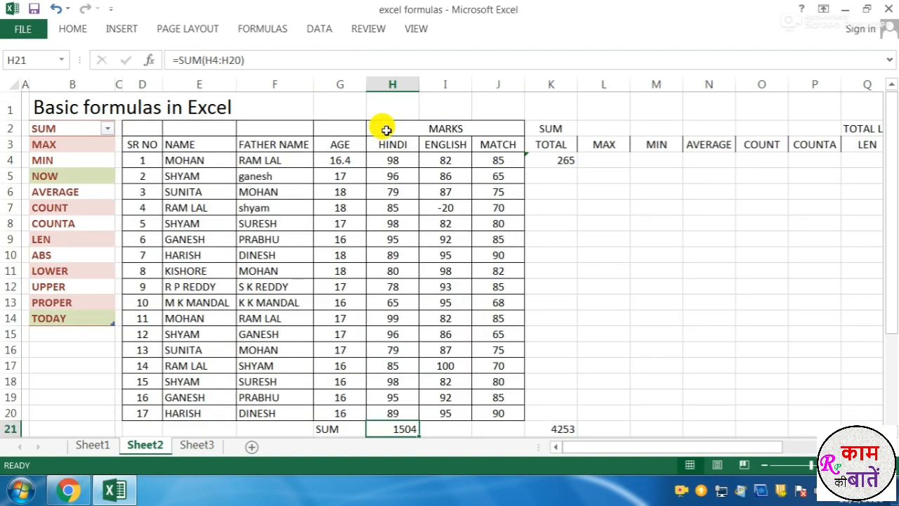
pyautogui.click(404, 84)
pyautogui.click(460, 84)
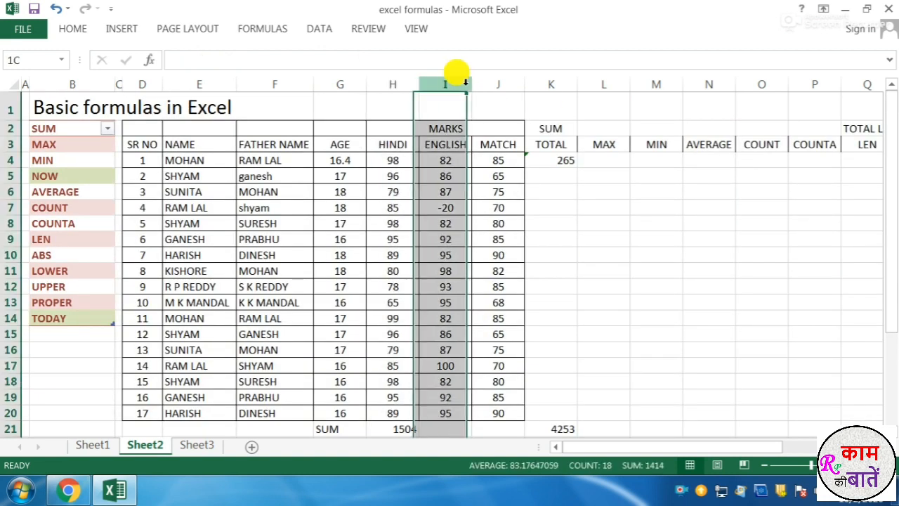
pyautogui.click(439, 212)
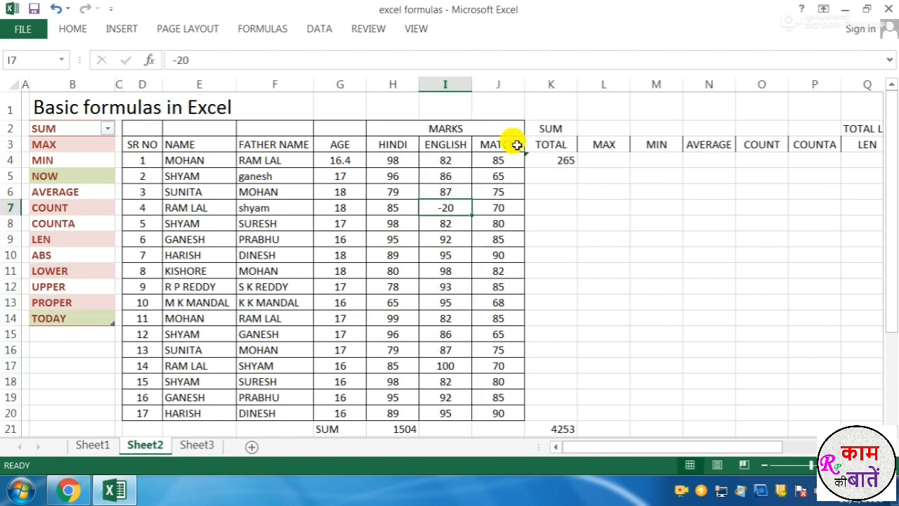
pyautogui.click(559, 160)
pyautogui.click(70, 133)
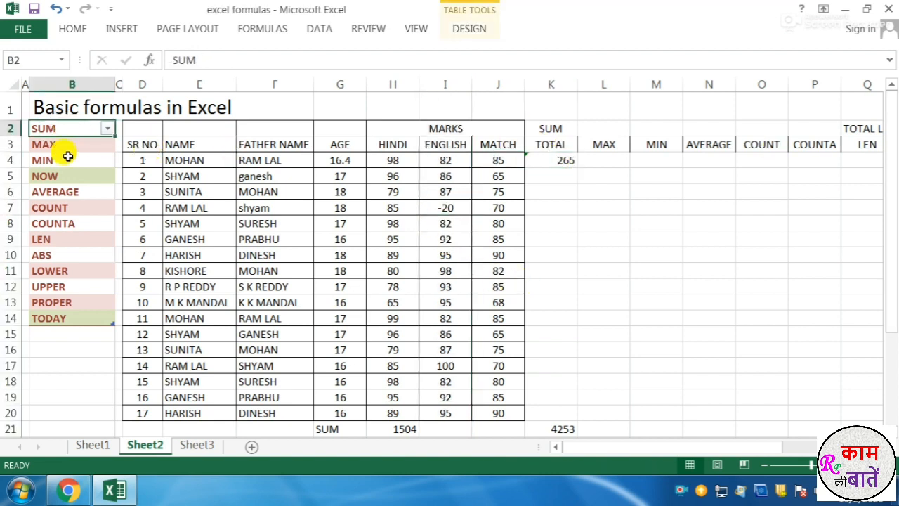
# Step: Label the MAX column by entering MAXIMUM in L2 above its heading
pyautogui.click(67, 144)
pyautogui.click(619, 147)
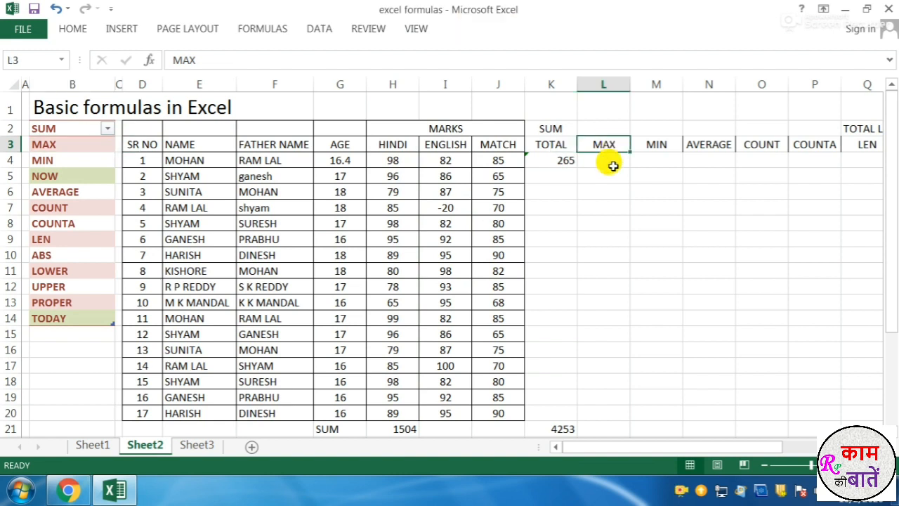
pyautogui.click(613, 164)
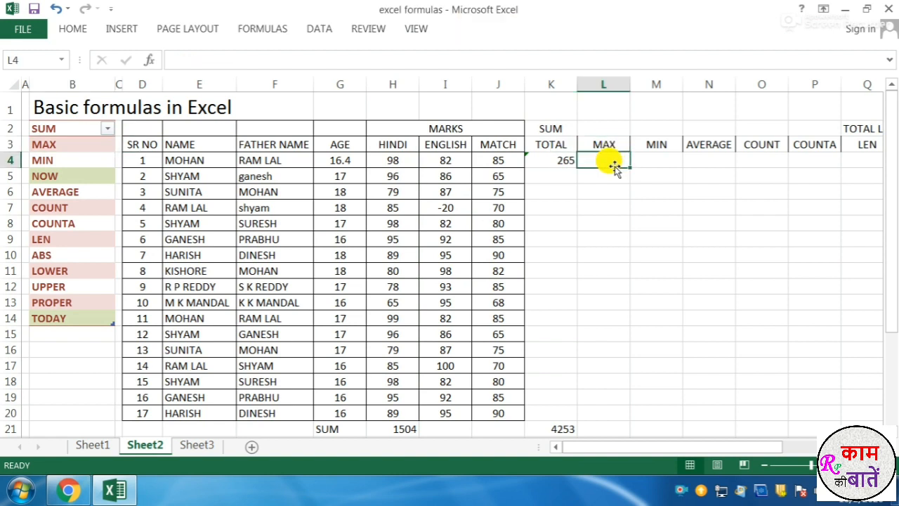
pyautogui.click(598, 127)
pyautogui.write('MAXIMUM')
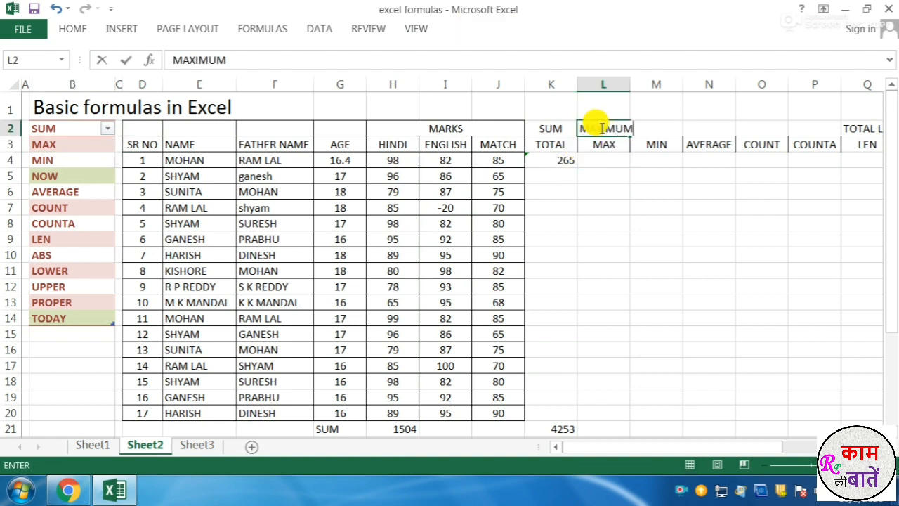
pyautogui.press('Return')
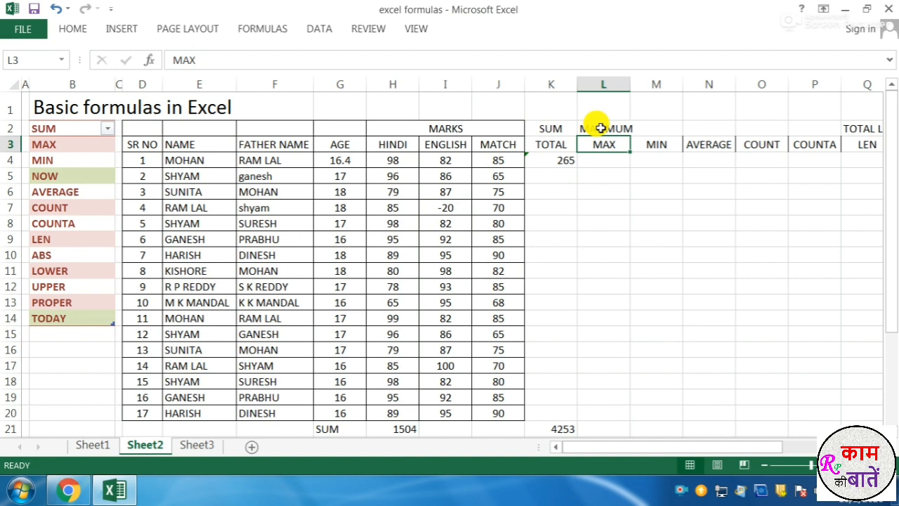
# Step: Find the first student's highest mark in L4 with =MAX(H4:J4)
pyautogui.click(619, 163)
pyautogui.write('=M')
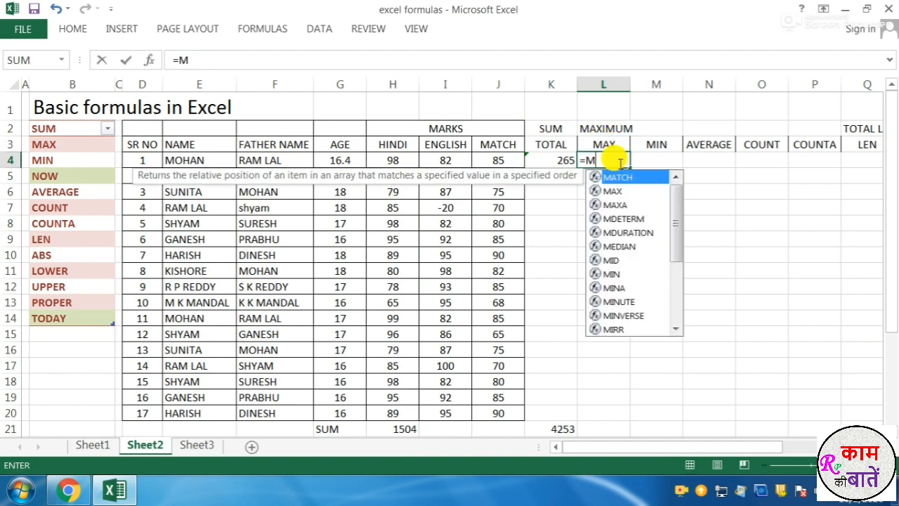
pyautogui.write('AX(')
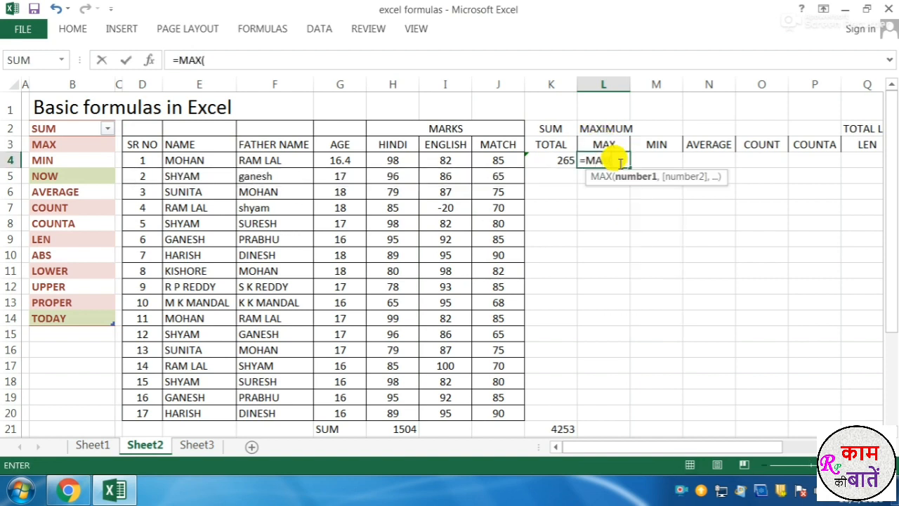
pyautogui.moveTo(391, 160); pyautogui.dragTo(500, 160)
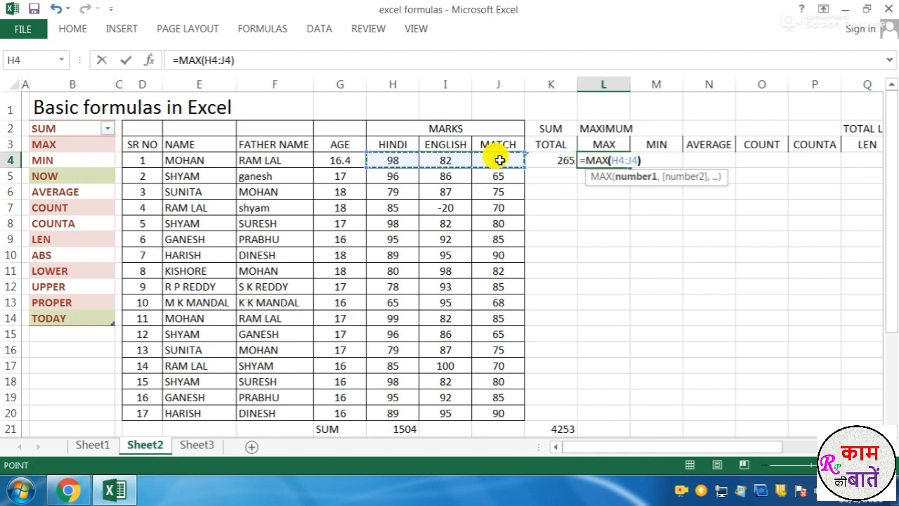
pyautogui.press('Return')
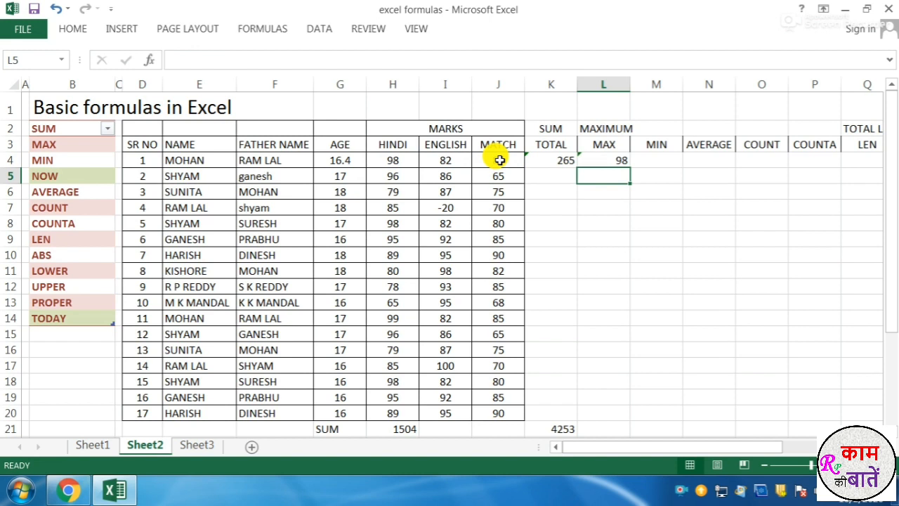
# Step: Compare the first student's three marks in H4:J4 with the MAX result and check the range used by L4
pyautogui.click(415, 160)
pyautogui.click(449, 161)
pyautogui.click(499, 160)
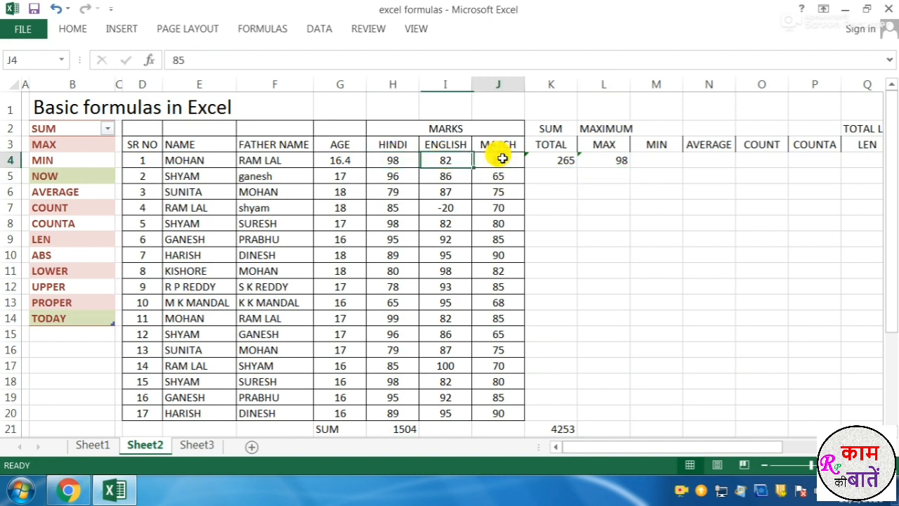
pyautogui.doubleClick(404, 161)
pyautogui.click(615, 236)
pyautogui.click(611, 162)
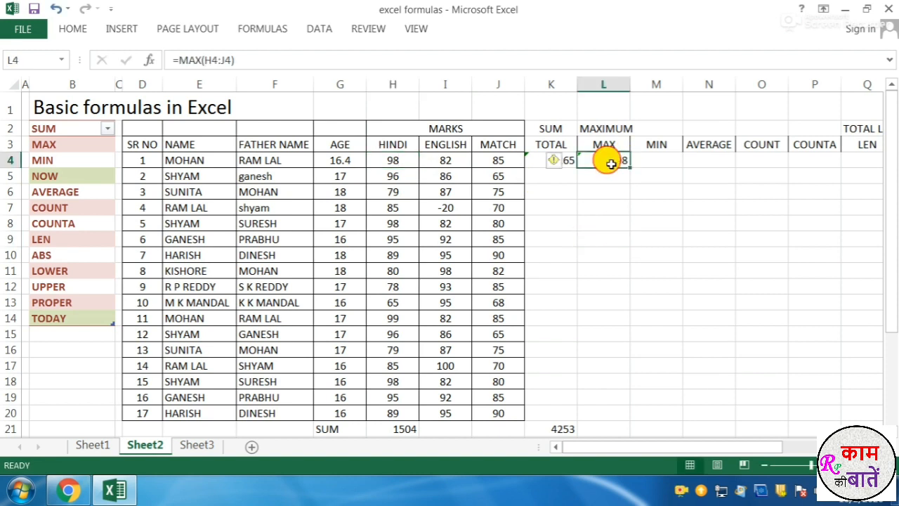
pyautogui.doubleClick(611, 161)
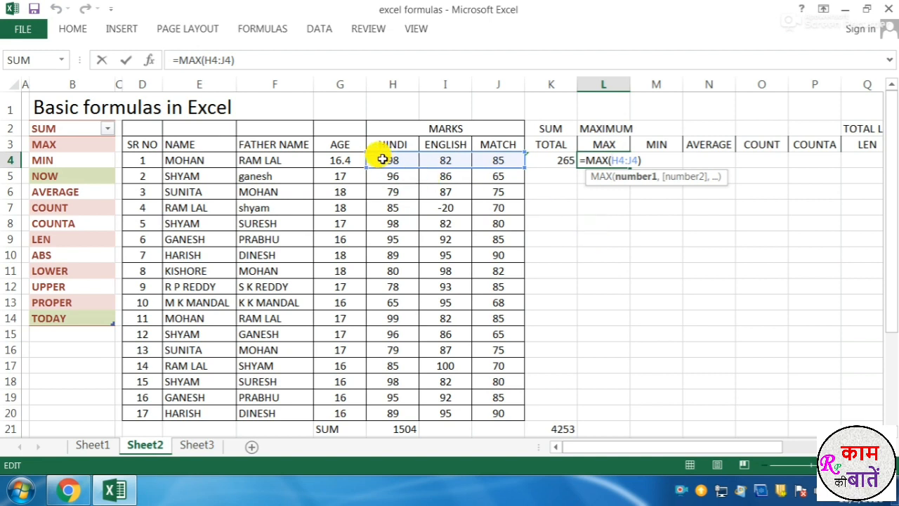
pyautogui.press('Return')
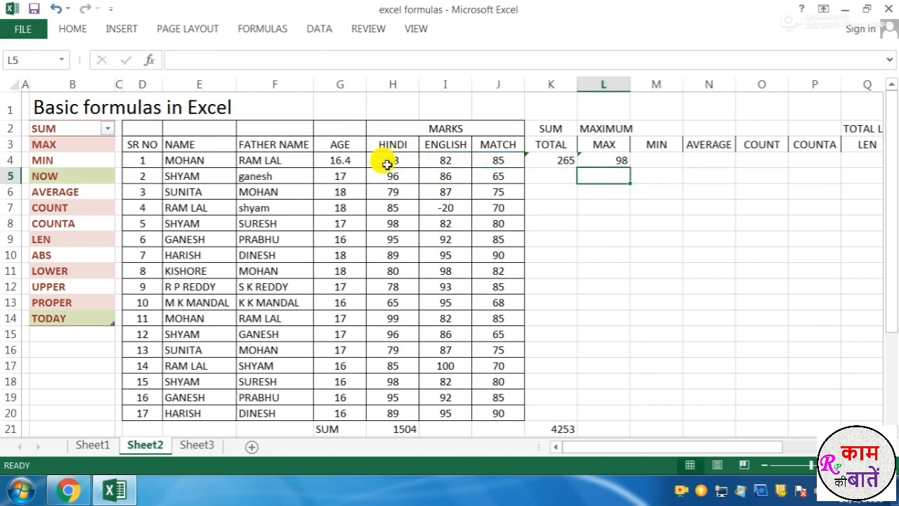
pyautogui.moveTo(387, 164); pyautogui.dragTo(503, 160)
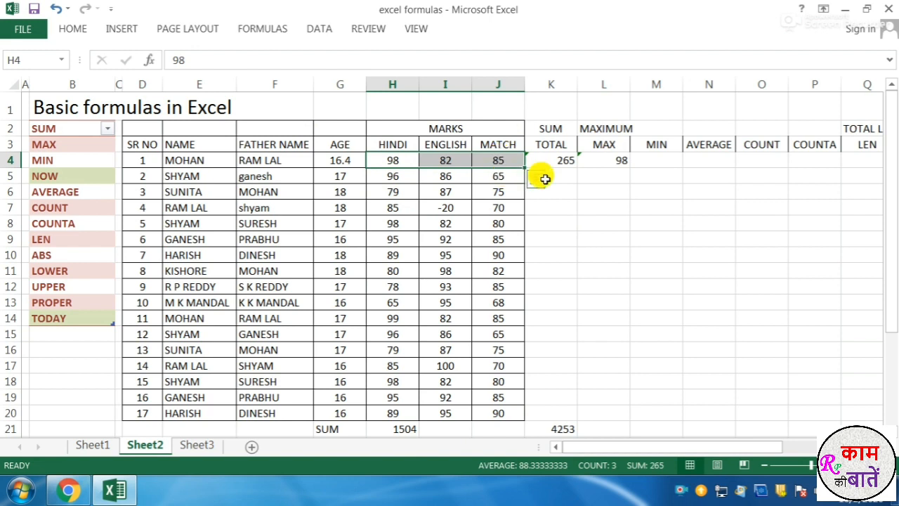
pyautogui.click(604, 159)
pyautogui.click(401, 160)
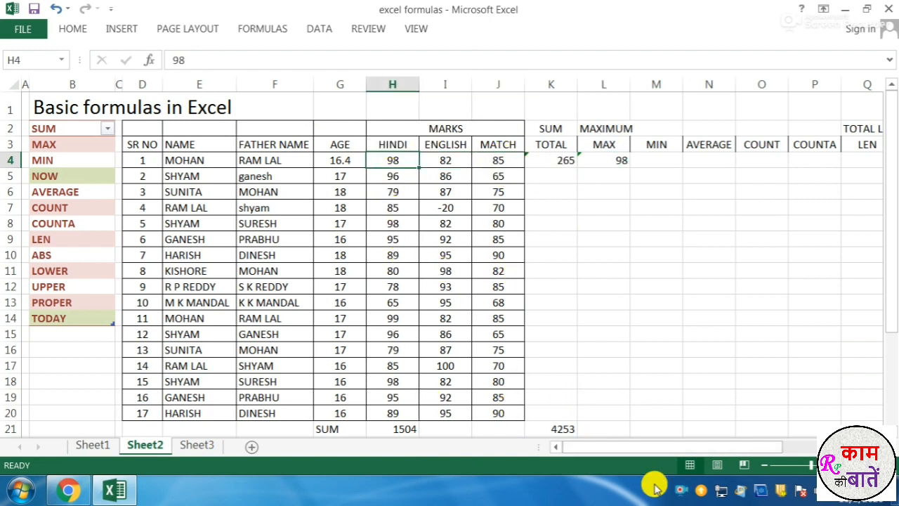
# Step: Find the highest mark across all students and subjects in L21 with =MAX(H4:J20) and inspect the formula
pyautogui.click(600, 427)
pyautogui.write('=MAX(')
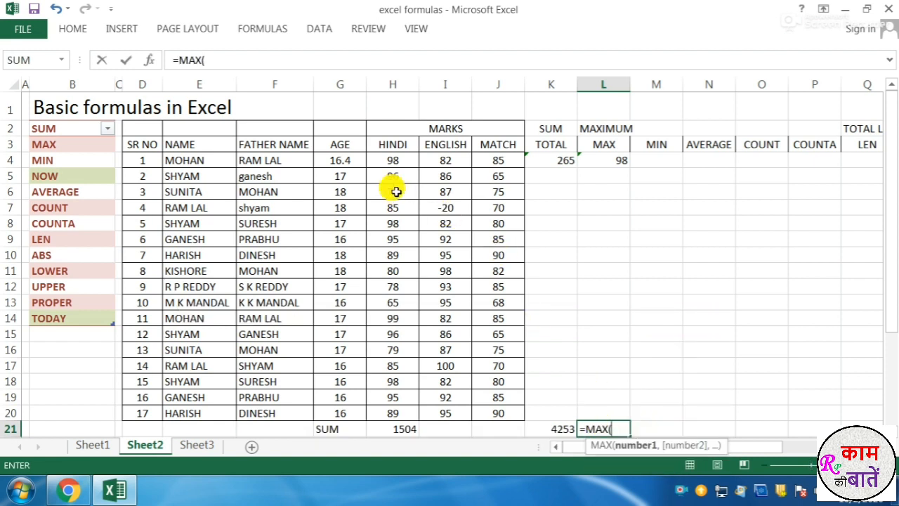
pyautogui.moveTo(393, 163); pyautogui.dragTo(498, 351)
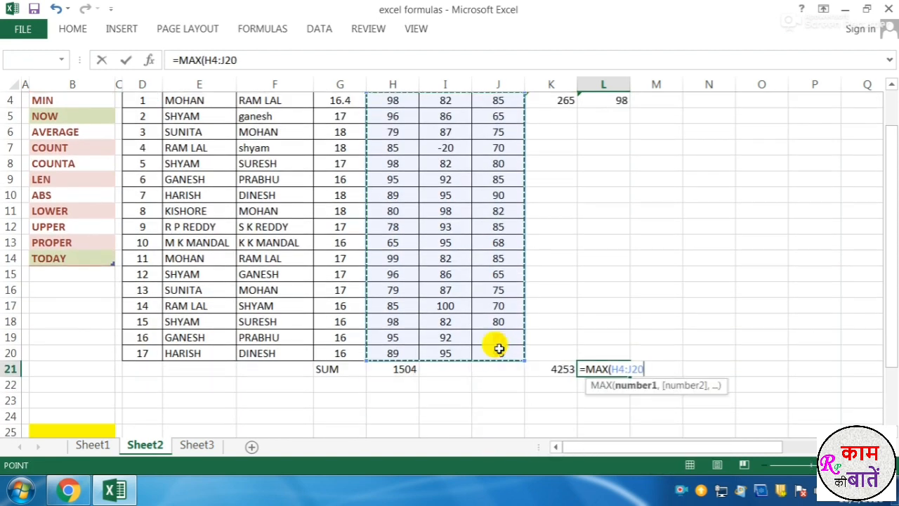
pyautogui.press('Return')
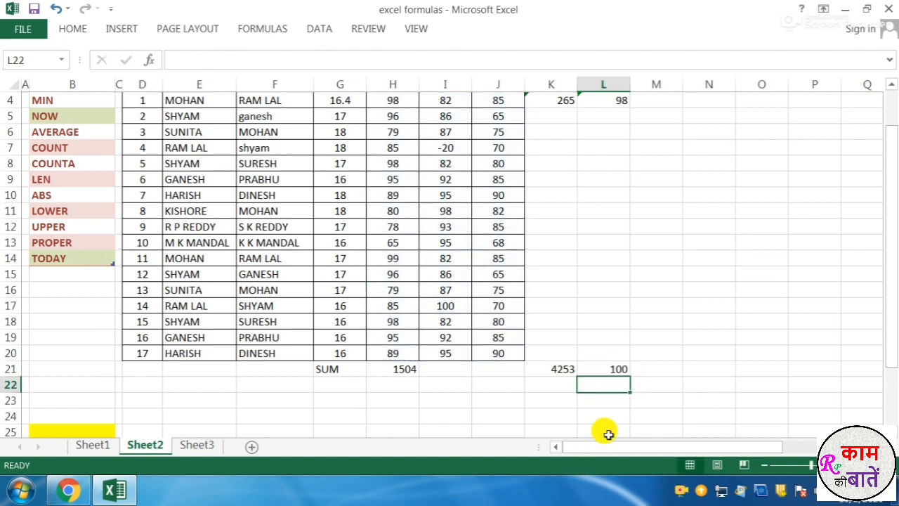
pyautogui.click(602, 368)
pyautogui.scroll(1, 545, 277)
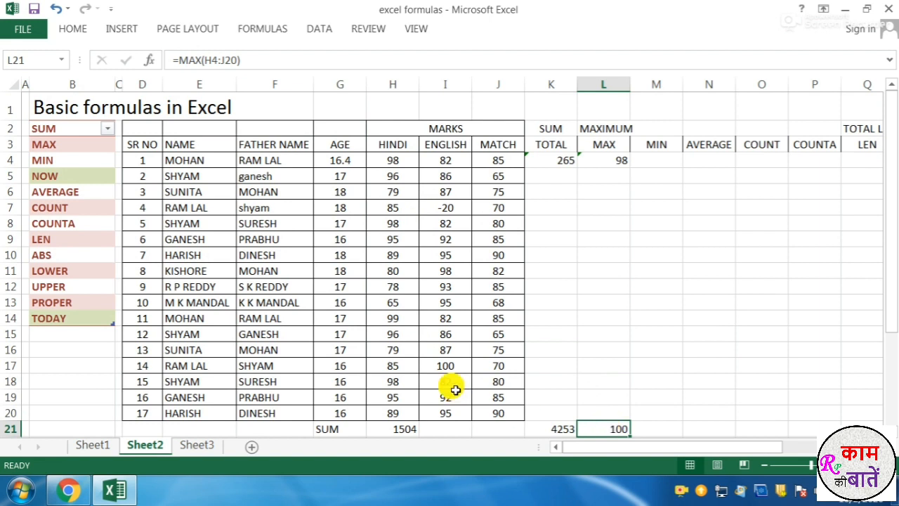
# Step: Change the English mark in I17 to 99 and check the overall MAX result in L21 against the table
pyautogui.click(438, 367)
pyautogui.write('99')
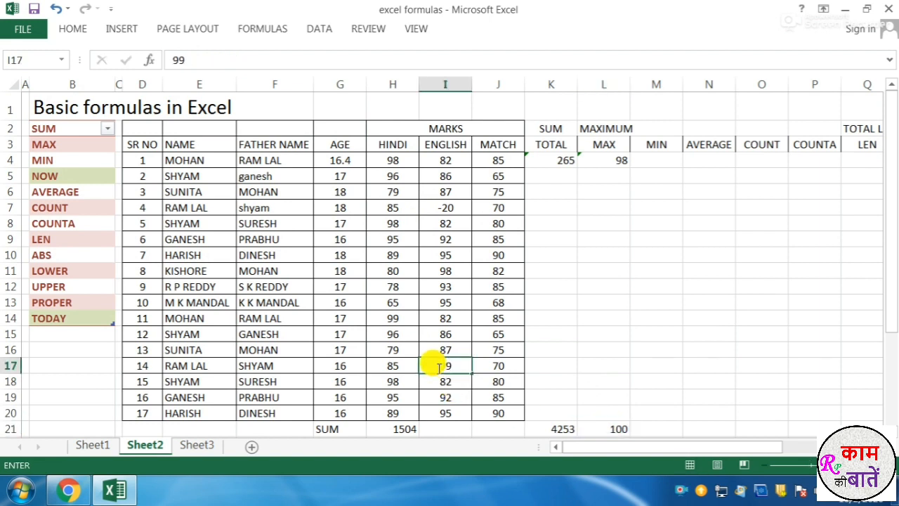
pyautogui.press('Return')
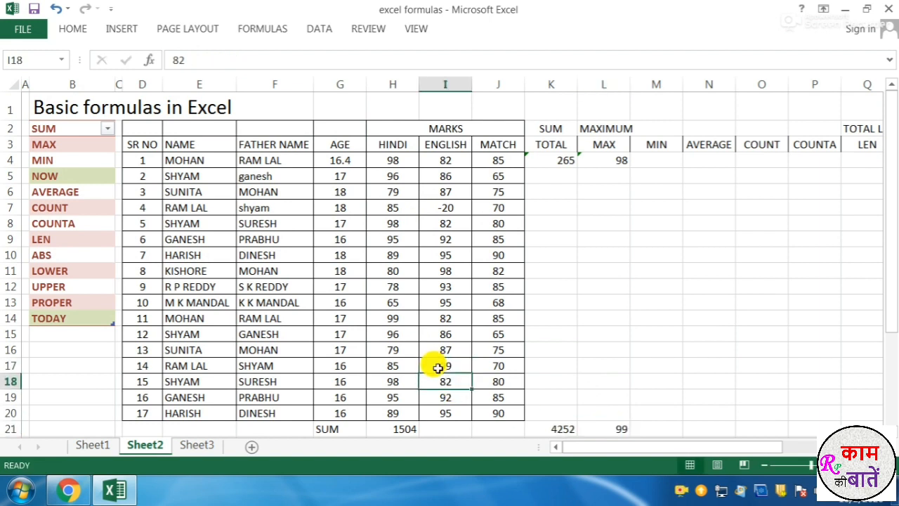
pyautogui.moveTo(143, 127); pyautogui.dragTo(501, 408)
pyautogui.scroll(3, 498, 408)
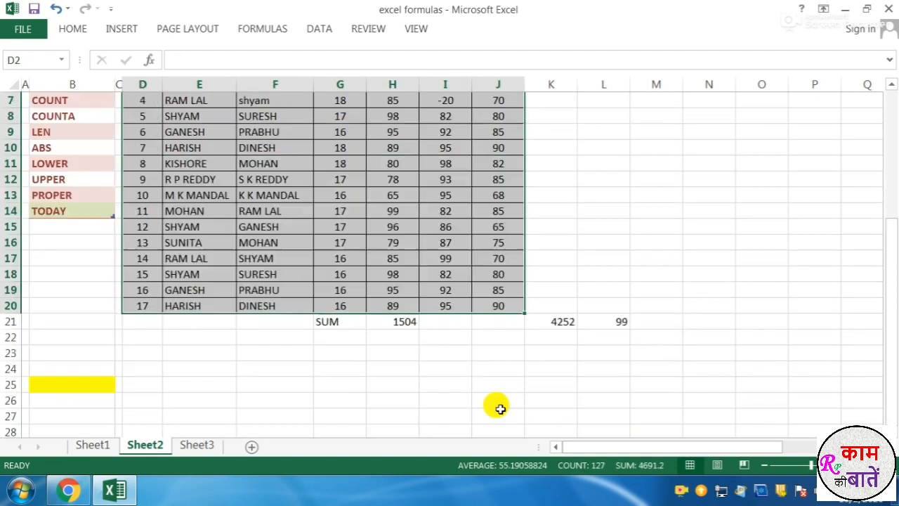
pyautogui.click(595, 429)
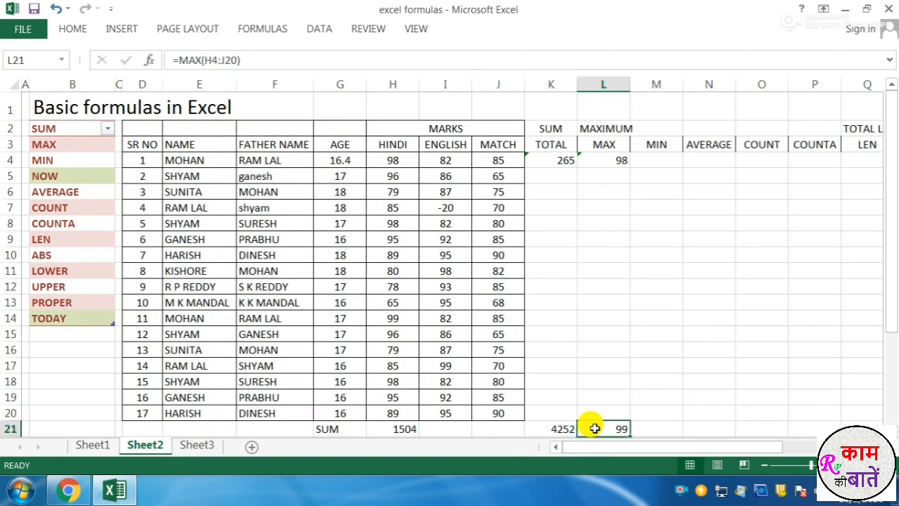
# Step: Label the row below the SUM row by entering MAX in G22
pyautogui.scroll(-1, 596, 428)
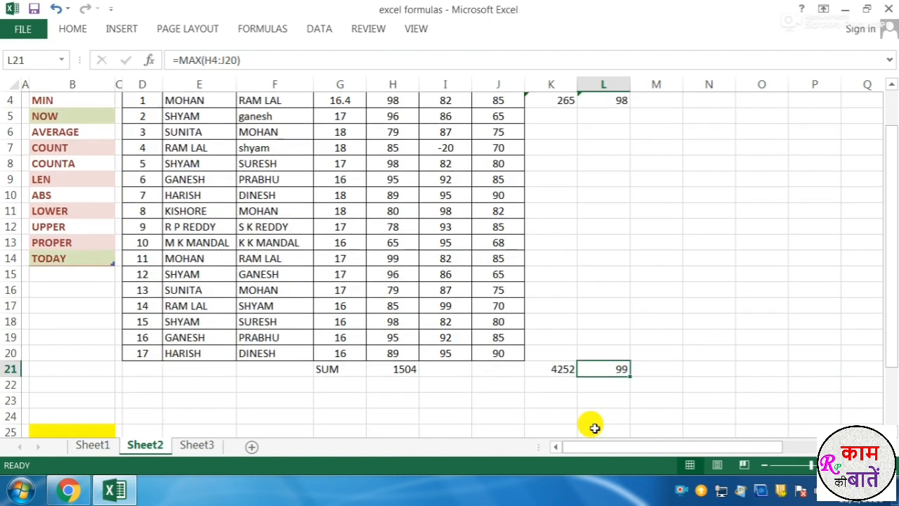
pyautogui.click(353, 388)
pyautogui.write('MA')
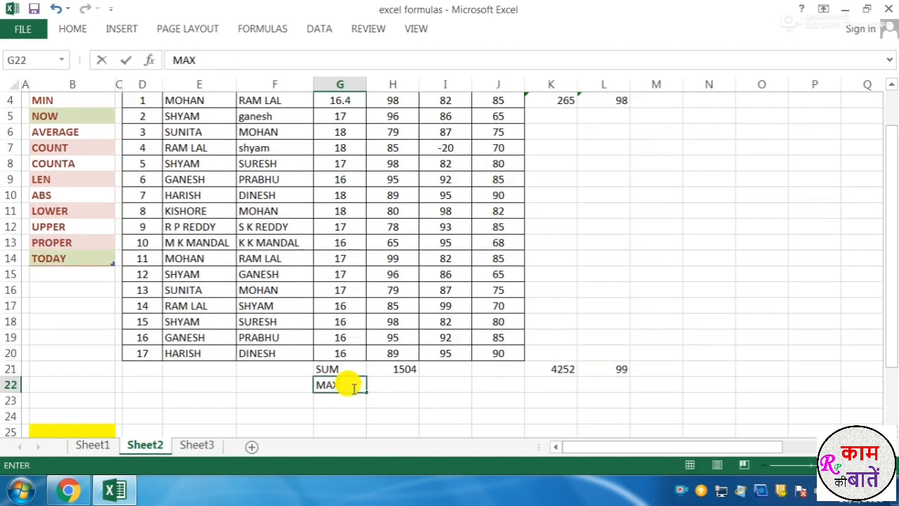
pyautogui.write('X')
pyautogui.press('Return')
# Step: Find the highest Hindi mark in H22 with =MAX(H4:H20) and check the formula against the marks column
pyautogui.press('Right')
pyautogui.press('Up')
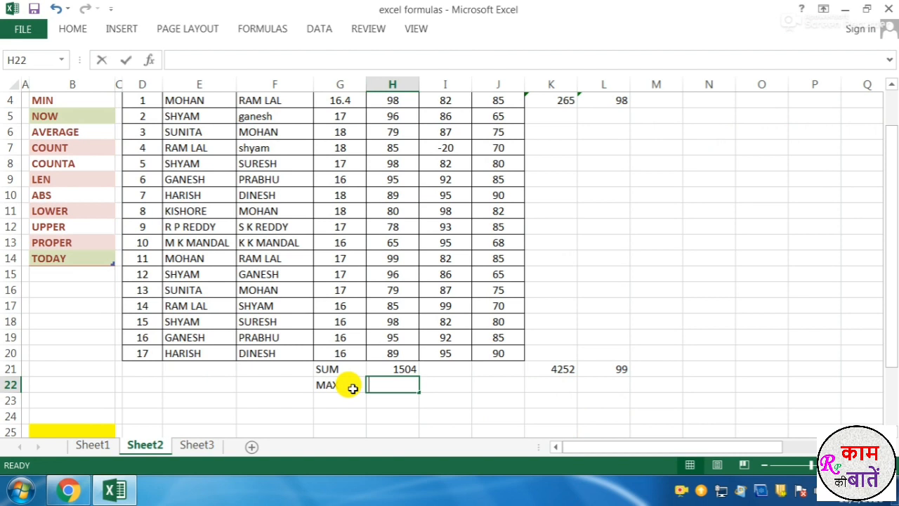
pyautogui.write('=MAX')
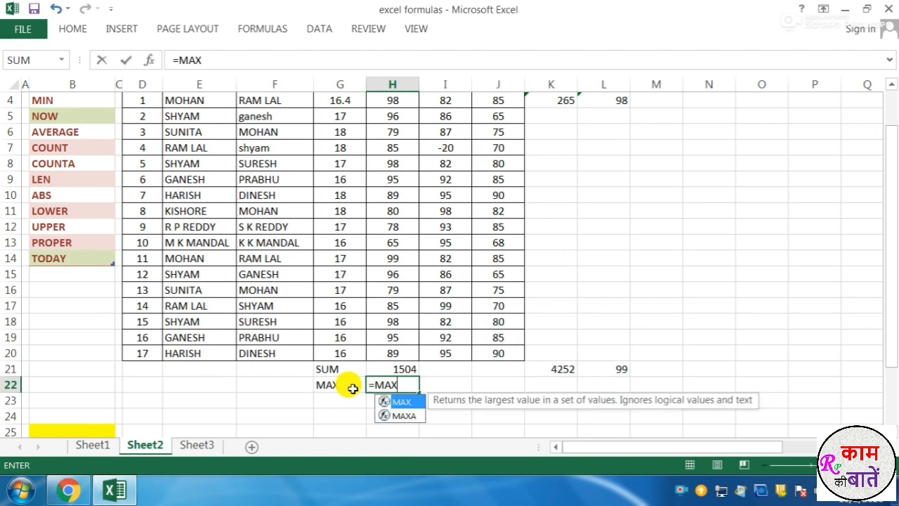
pyautogui.write('(')
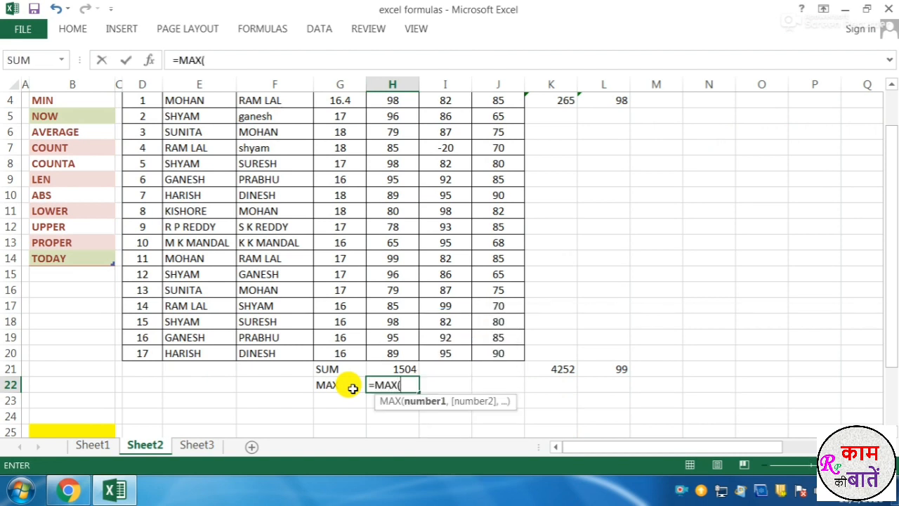
pyautogui.scroll(1, 352, 389)
pyautogui.moveTo(388, 163); pyautogui.dragTo(395, 412)
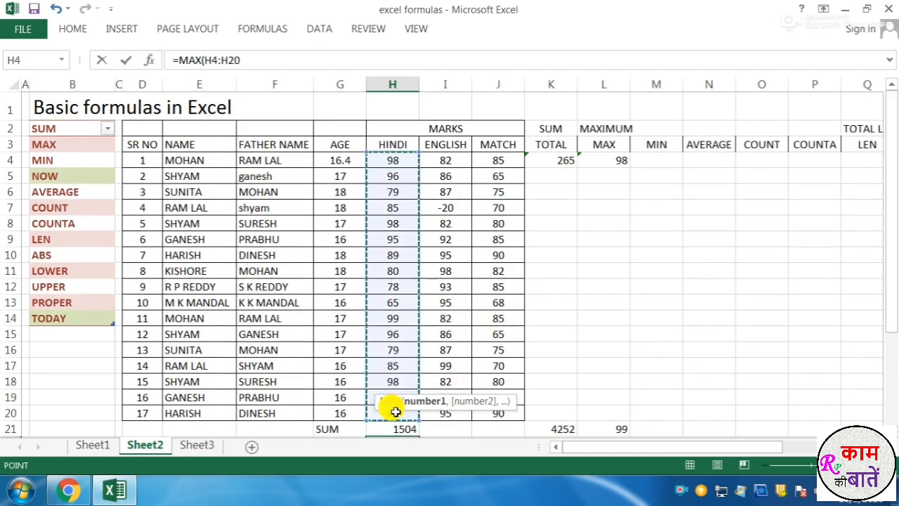
pyautogui.press('Return')
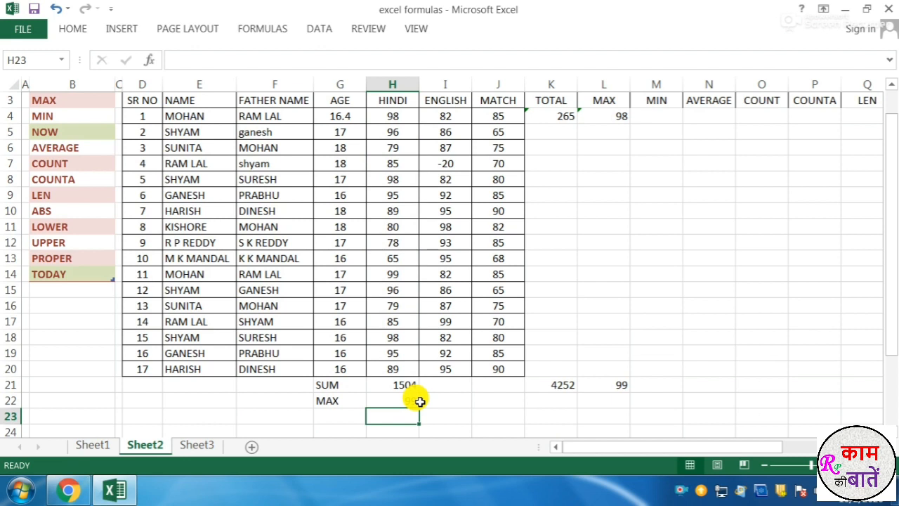
pyautogui.click(411, 402)
pyautogui.scroll(1, 404, 401)
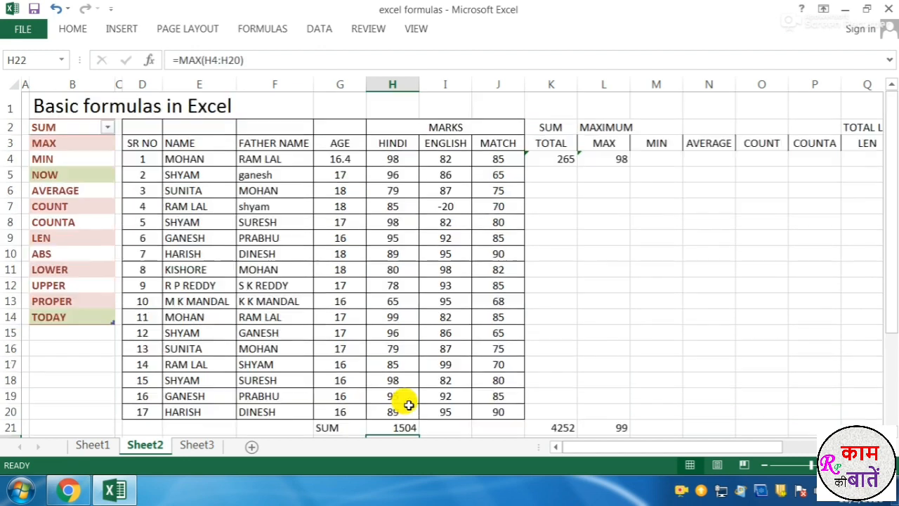
pyautogui.click(603, 145)
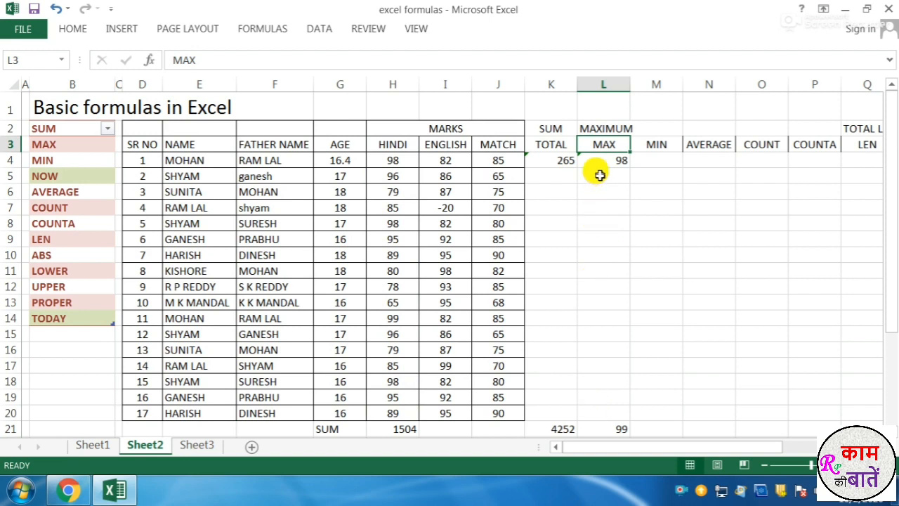
# Step: Review the MAX formulas for the first student in L4, the whole table in L21 and the Hindi column in H22
pyautogui.click(603, 160)
pyautogui.click(598, 428)
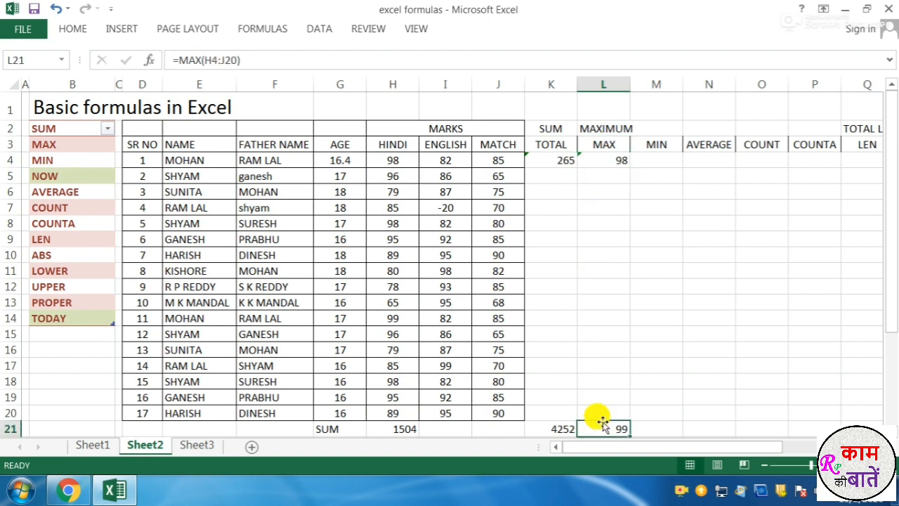
pyautogui.scroll(-1, 534, 432)
pyautogui.click(397, 389)
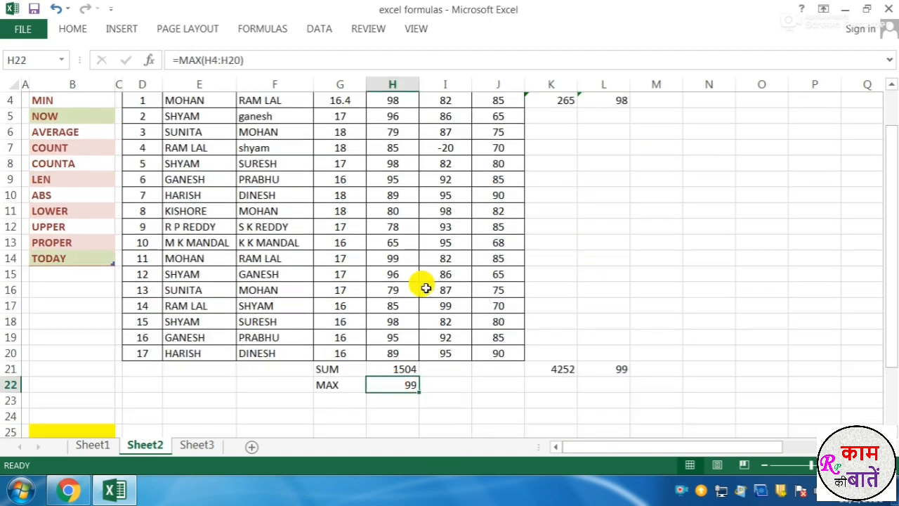
pyautogui.scroll(1, 420, 357)
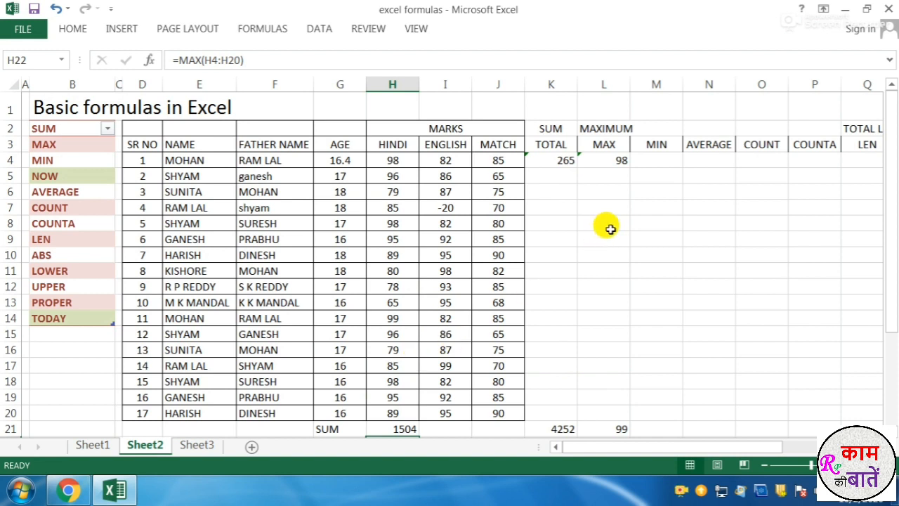
# Step: Label the column above the MIN header by entering MINIMUM in M2
pyautogui.click(650, 162)
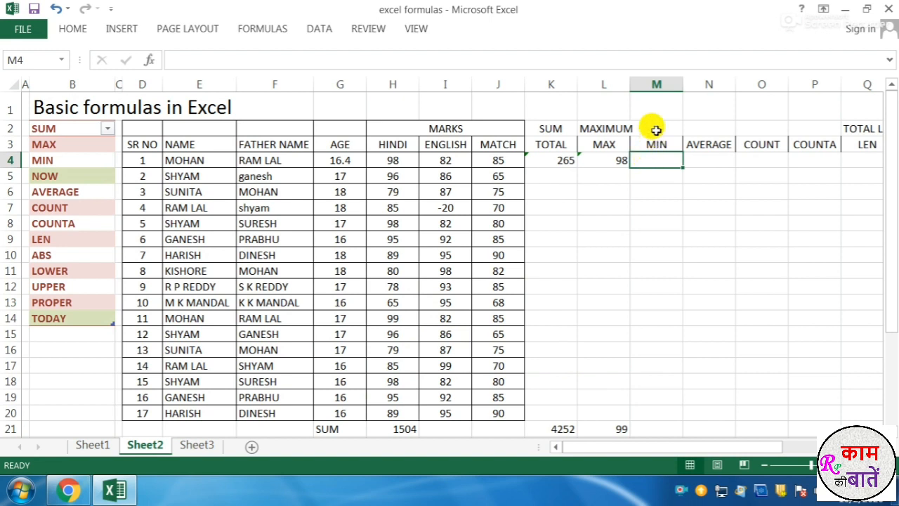
pyautogui.click(656, 129)
pyautogui.write('MINIMUM')
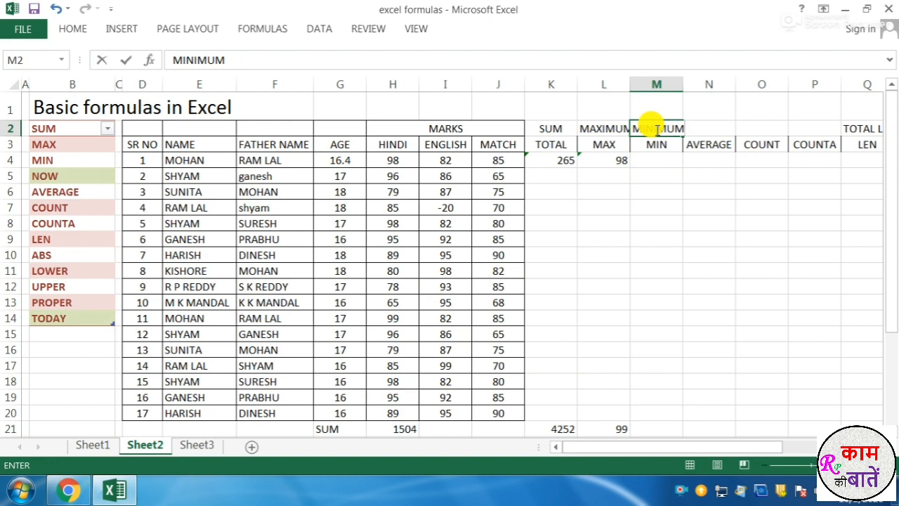
# Step: Find the first student's lowest mark in M4 with =MIN(H4:J4) and inspect the formula's range
pyautogui.click(658, 163)
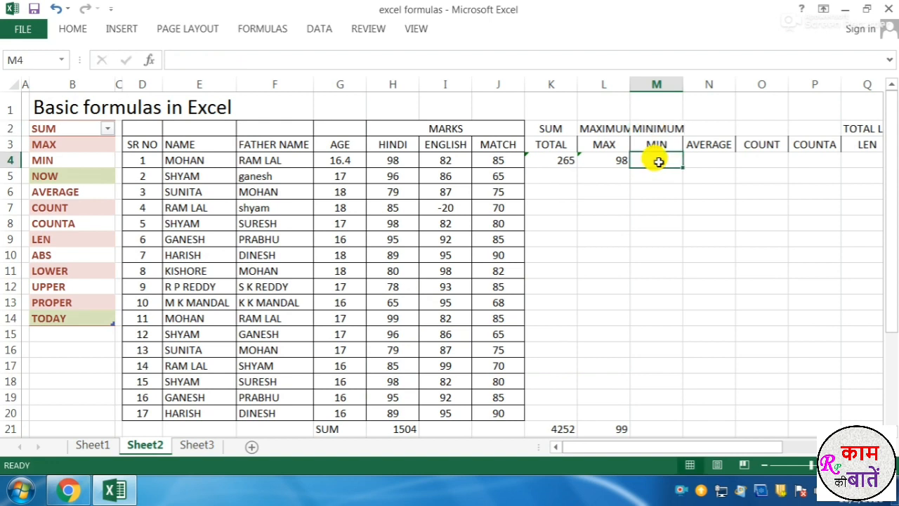
pyautogui.write('=M')
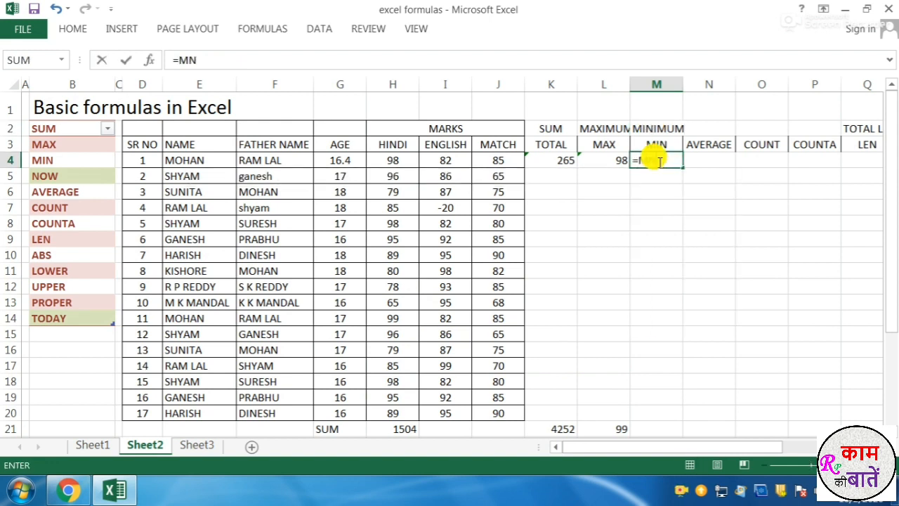
pyautogui.write('IN(')
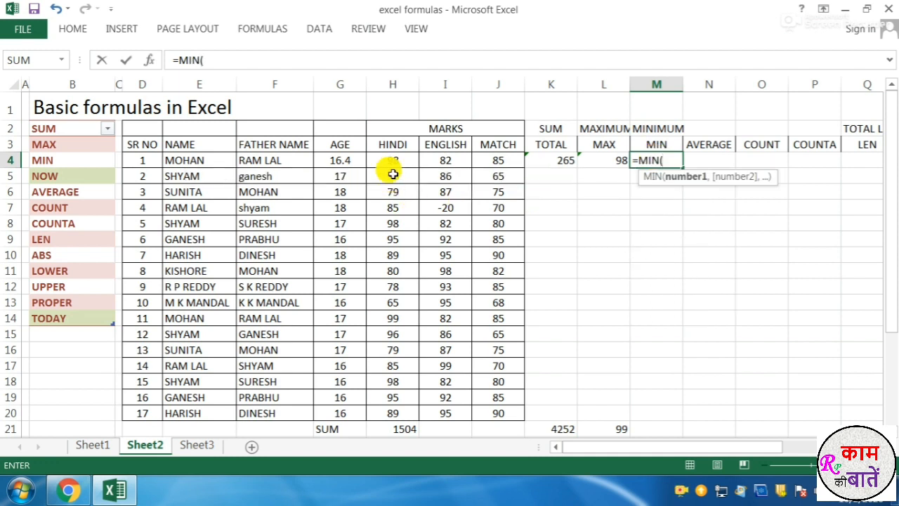
pyautogui.moveTo(394, 164); pyautogui.dragTo(492, 155)
pyautogui.press('Return')
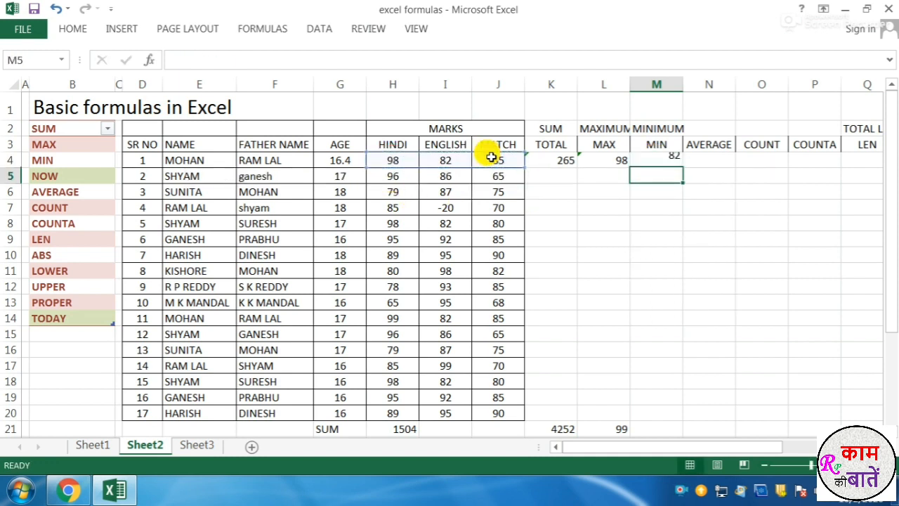
pyautogui.doubleClick(657, 160)
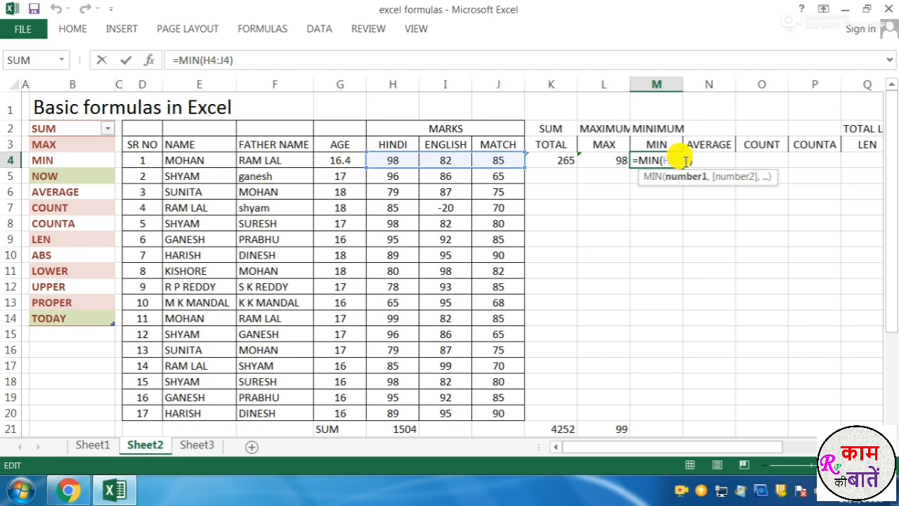
pyautogui.press('Return')
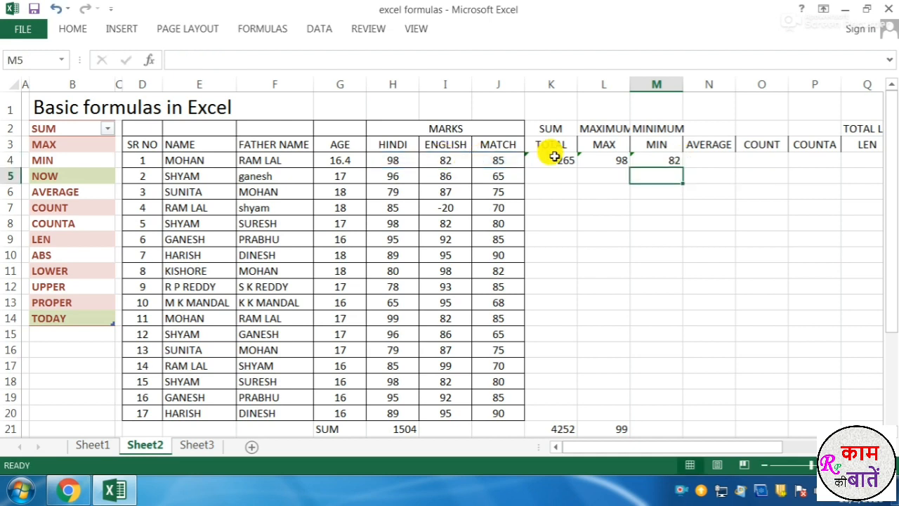
pyautogui.click(649, 160)
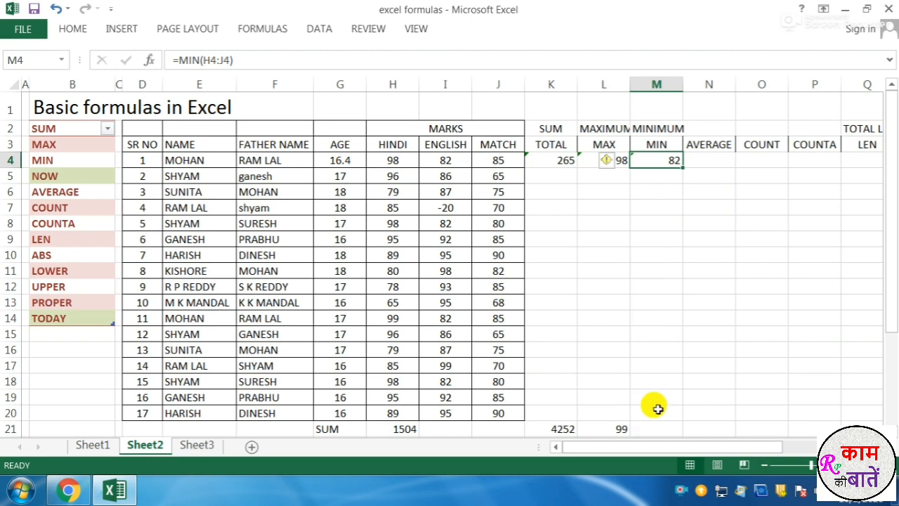
# Step: Find the lowest mark across all students and subjects in M21 with =MIN(H4:J20)
pyautogui.click(608, 429)
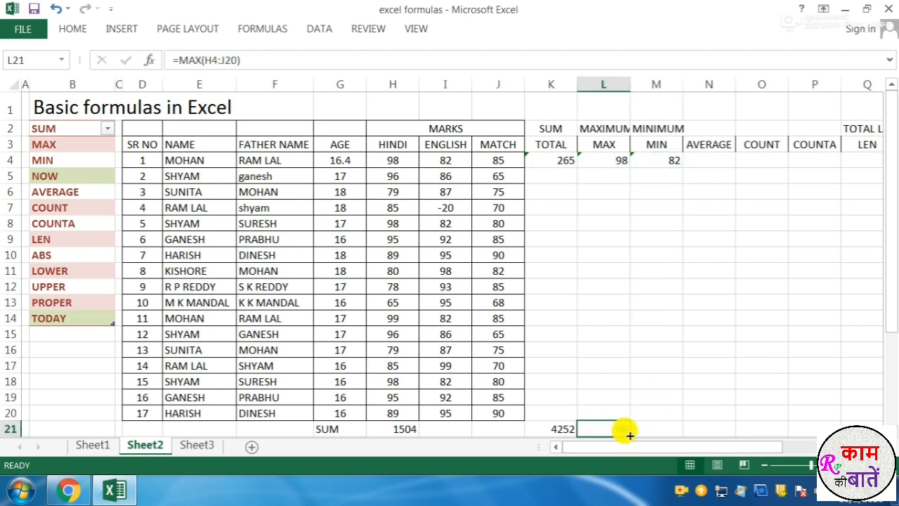
pyautogui.click(635, 433)
pyautogui.write('=')
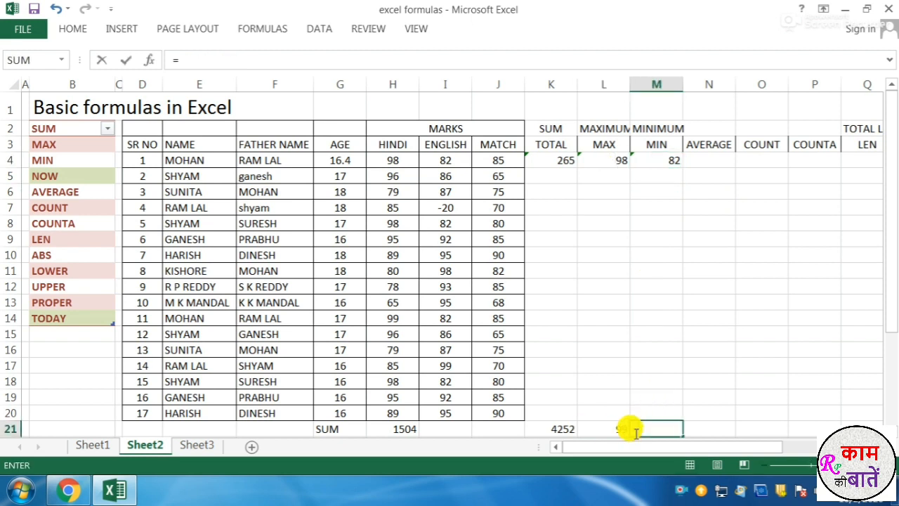
pyautogui.write('MIN(')
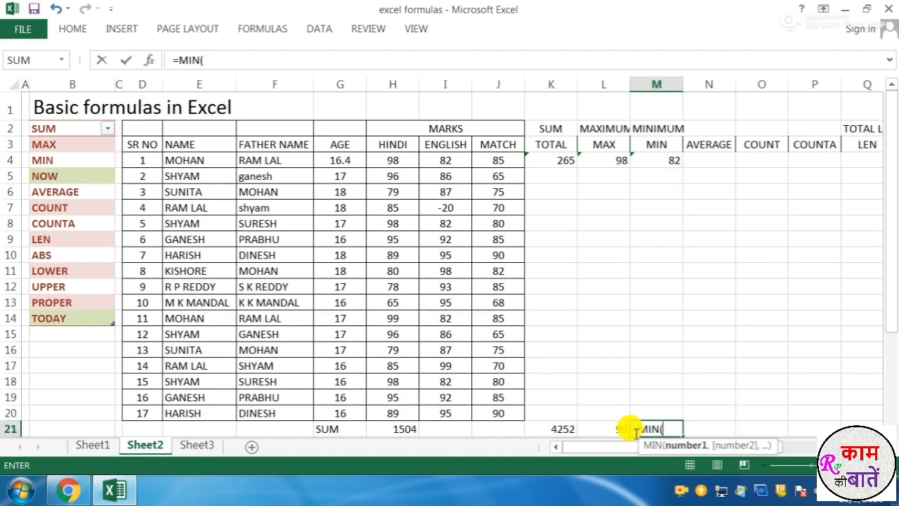
pyautogui.moveTo(394, 161); pyautogui.dragTo(504, 407)
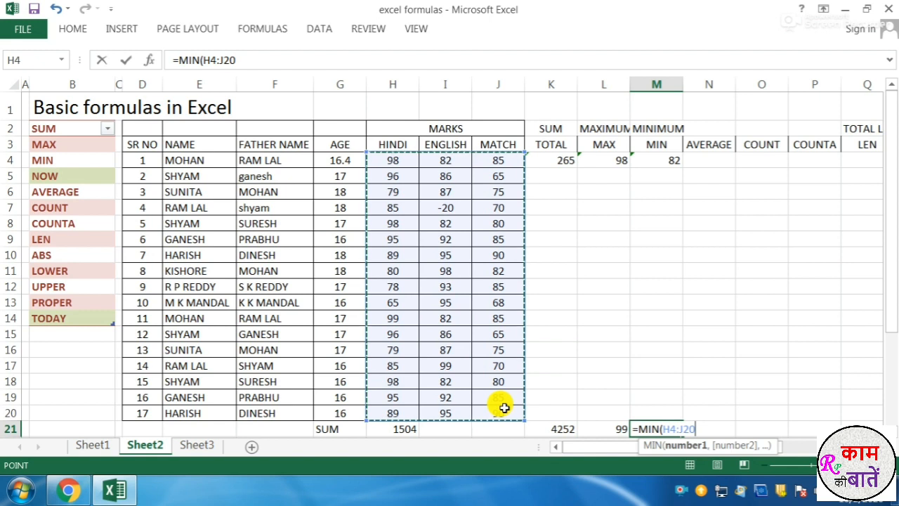
pyautogui.press('Return')
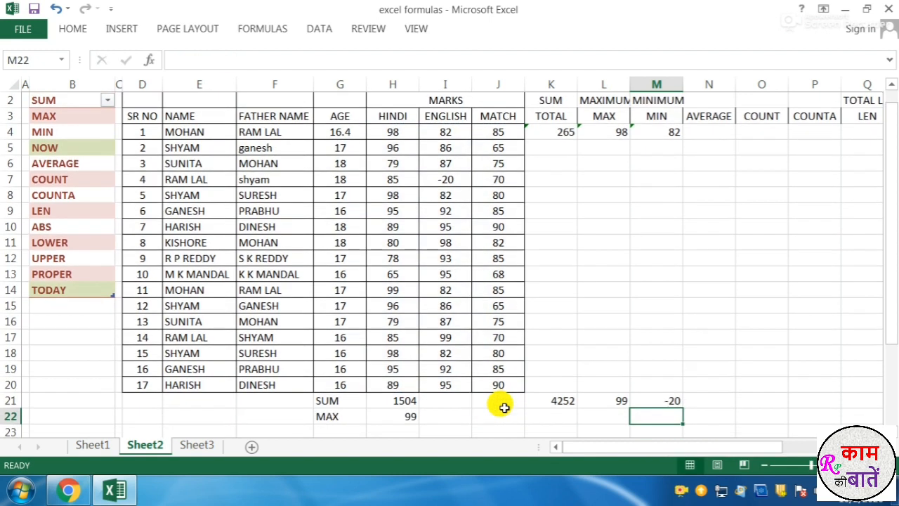
# Step: Check the overall MIN formula in M21 against the English marks and the full marks range H4:J20
pyautogui.click(662, 400)
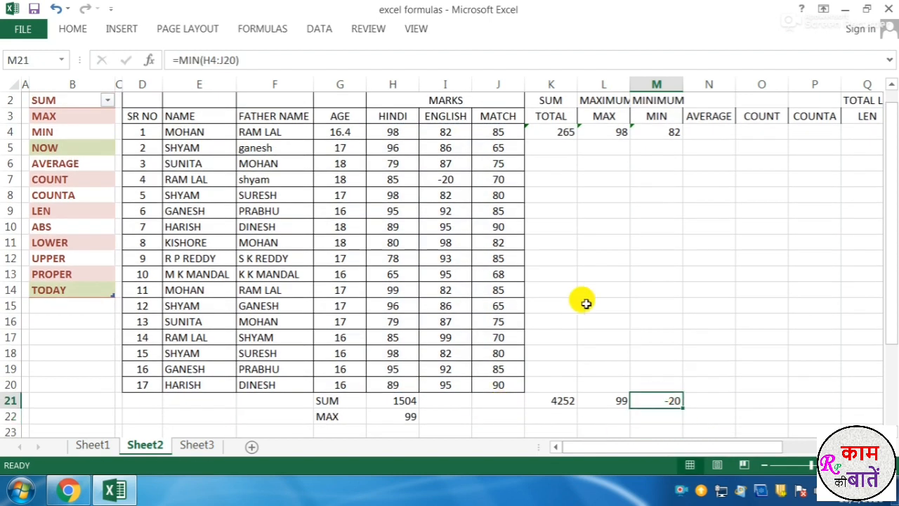
pyautogui.click(435, 178)
pyautogui.click(427, 243)
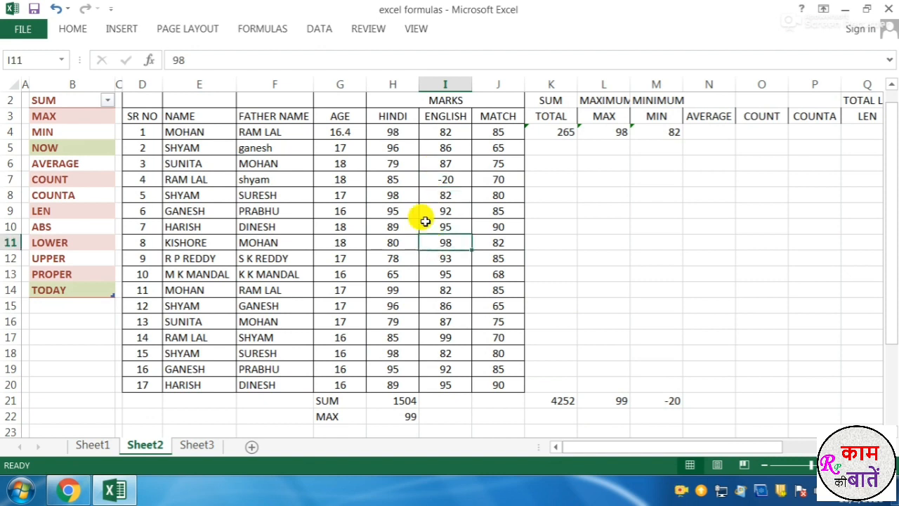
pyautogui.moveTo(391, 130); pyautogui.dragTo(502, 382)
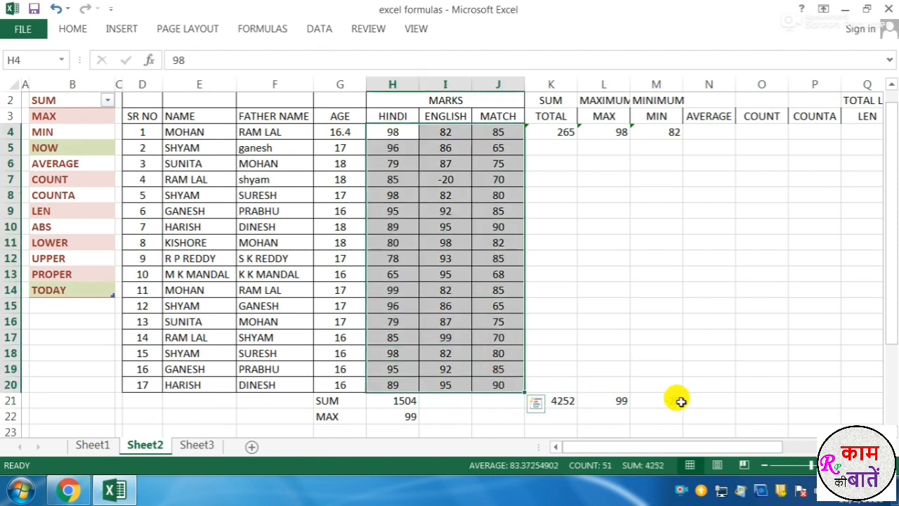
pyautogui.click(662, 401)
# Step: Label the row below the MAX row by entering MIN in G23
pyautogui.click(344, 432)
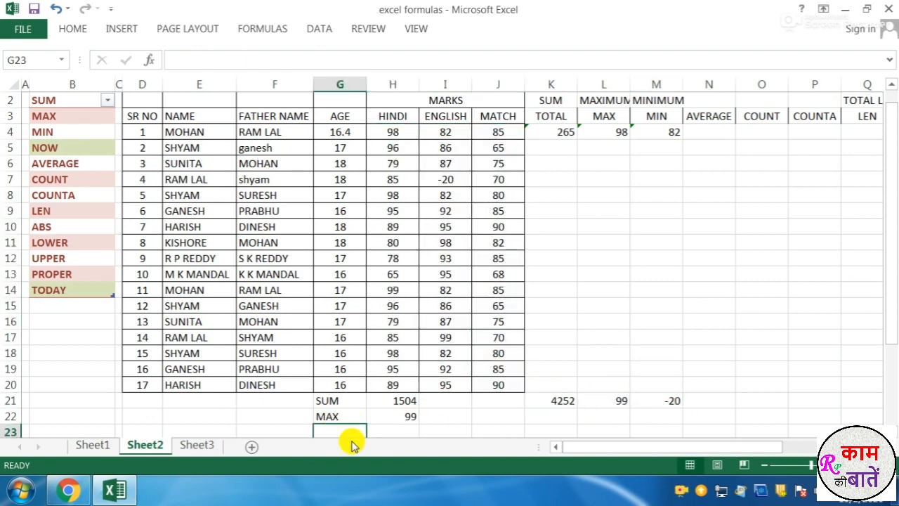
pyautogui.write('MIN')
pyautogui.press('Tab')
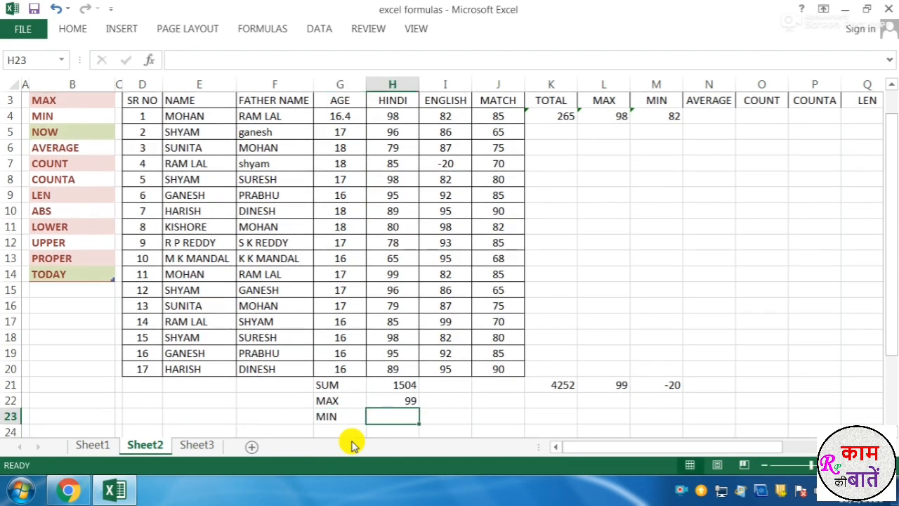
# Step: Find the lowest Hindi mark in H23 with =MIN(H4:H20)
pyautogui.write('=MIN')
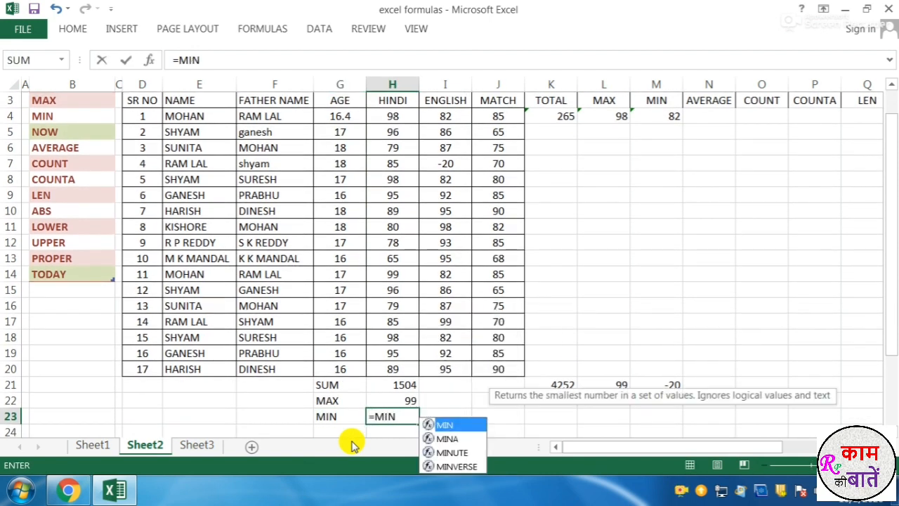
pyautogui.write('(')
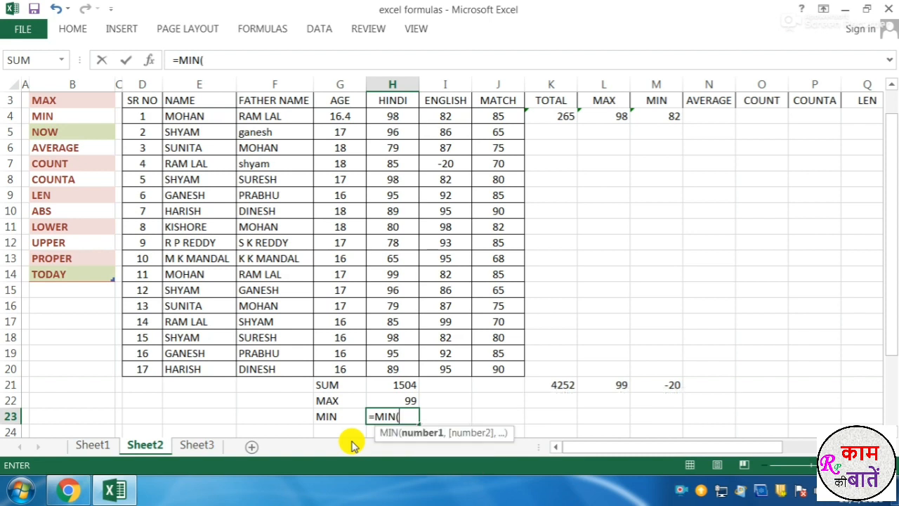
pyautogui.scroll(1, 351, 373)
pyautogui.moveTo(391, 165); pyautogui.dragTo(391, 411)
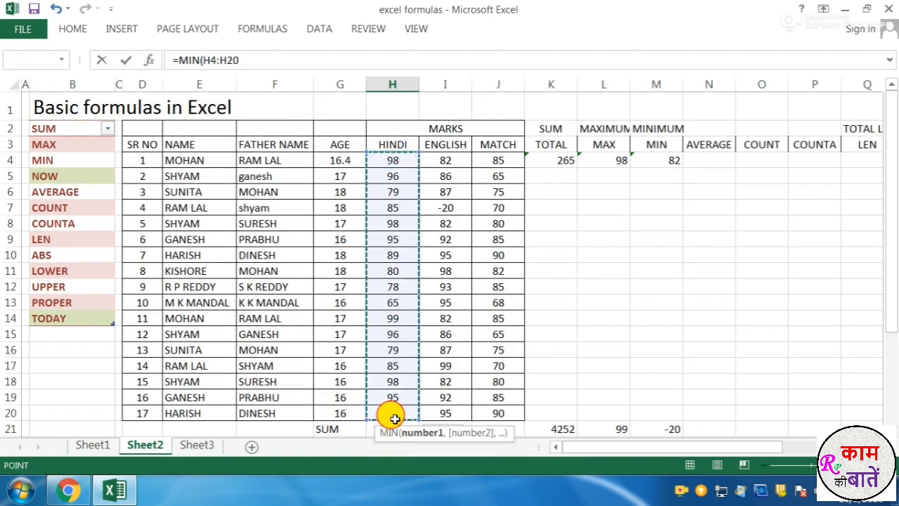
pyautogui.press('Return')
pyautogui.scroll(1, 421, 402)
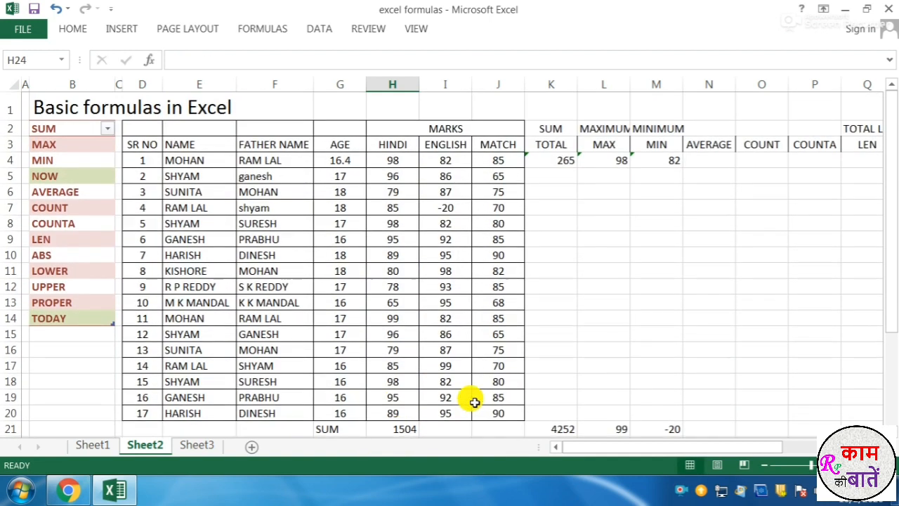
# Step: Review the first student's SUM, MAX and MIN formulas in K4, L4 and M4
pyautogui.click(548, 157)
pyautogui.click(597, 161)
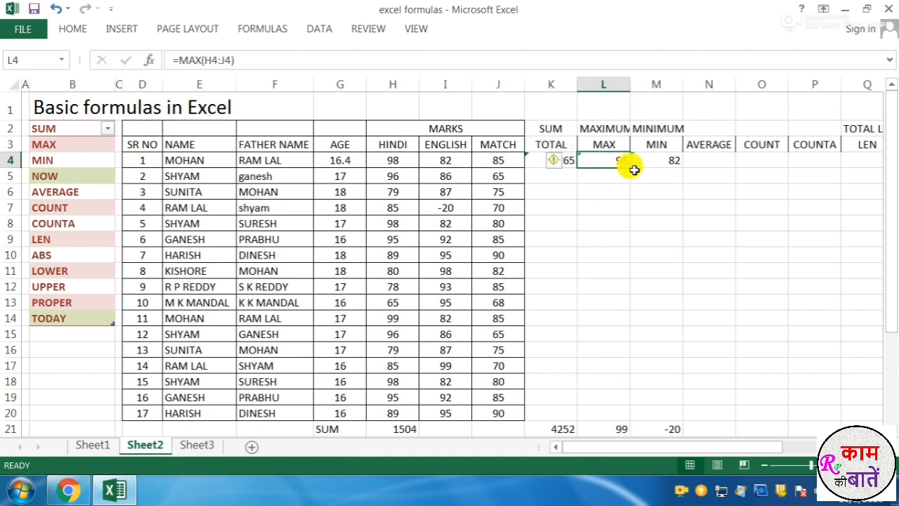
pyautogui.click(639, 160)
# Step: Calculate the first student's average mark in N4 with =AVERAGE(H4:J4), accepting the suggested formula correction, and inspect the formula's range
pyautogui.click(699, 161)
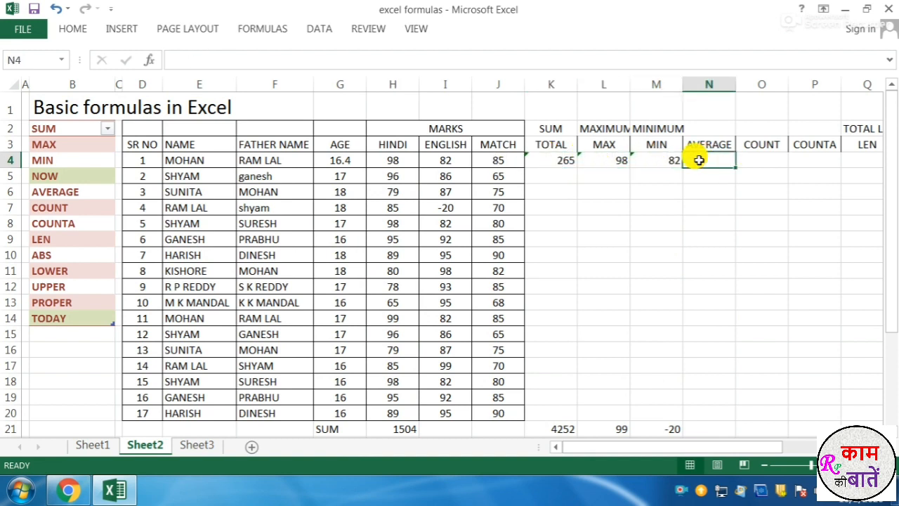
pyautogui.write('==AVE')
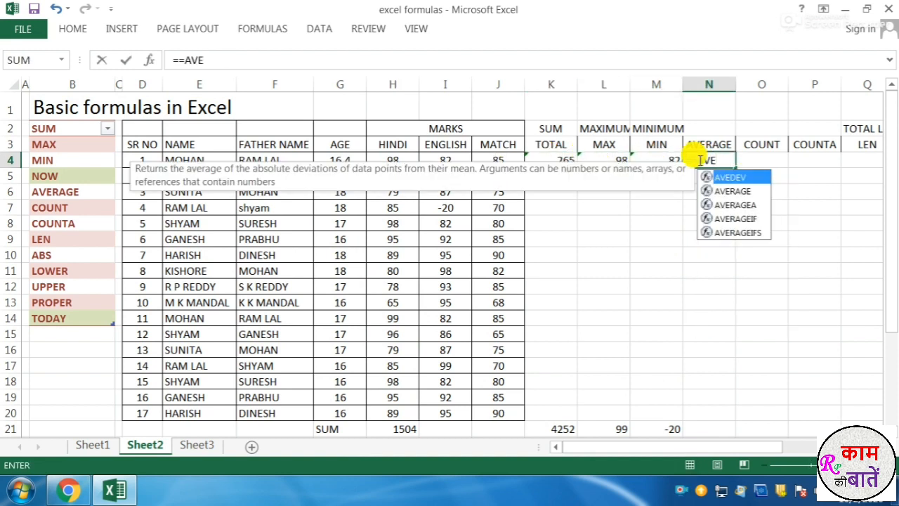
pyautogui.write('RAGE')
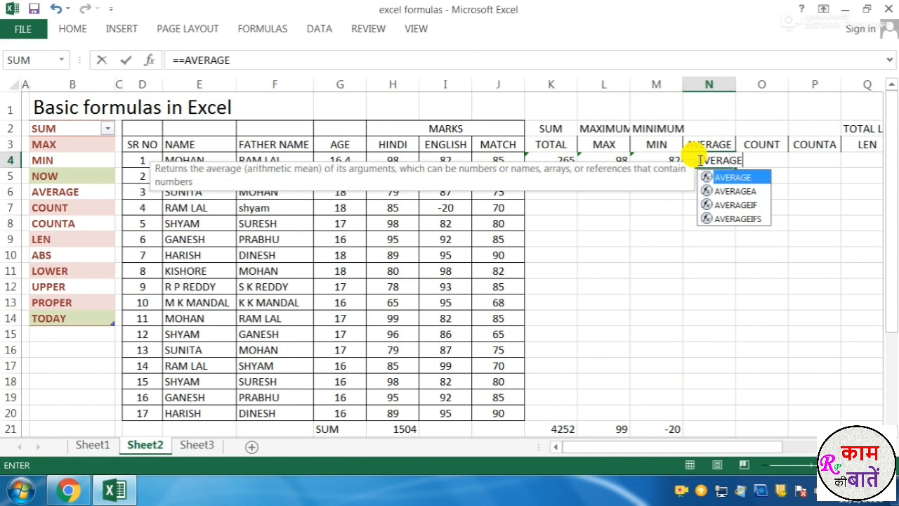
pyautogui.write('(')
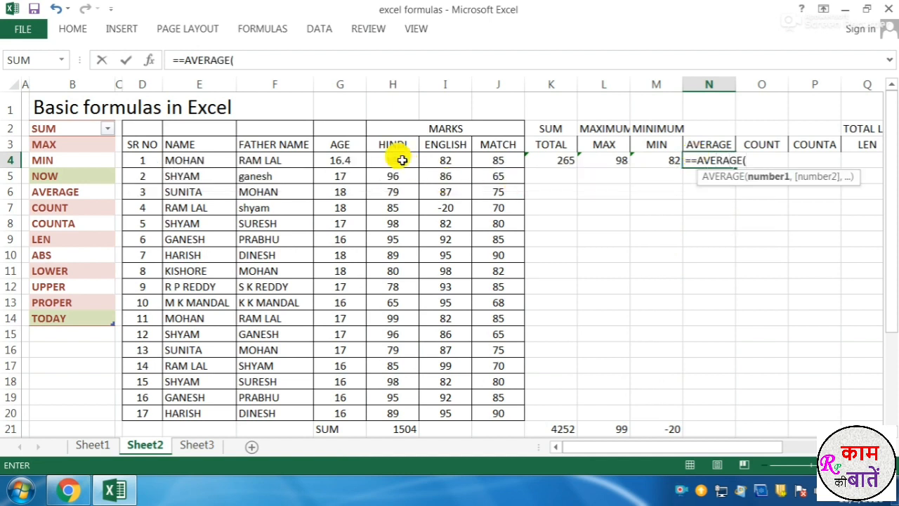
pyautogui.moveTo(399, 159); pyautogui.dragTo(498, 163)
pyautogui.press('Return')
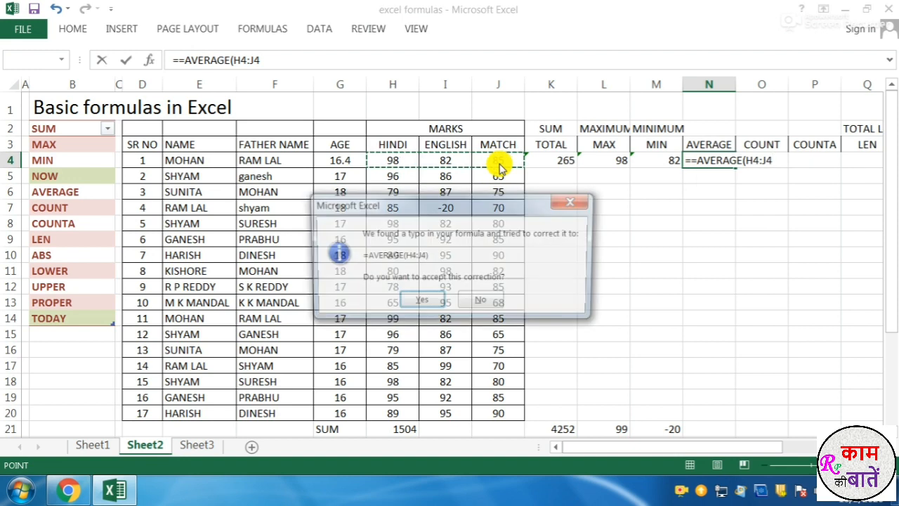
pyautogui.press('Return')
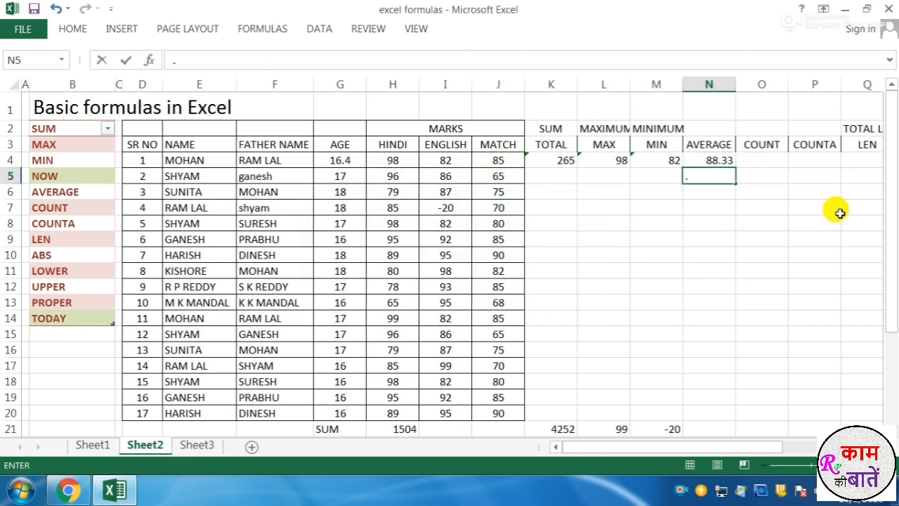
pyautogui.click(714, 161)
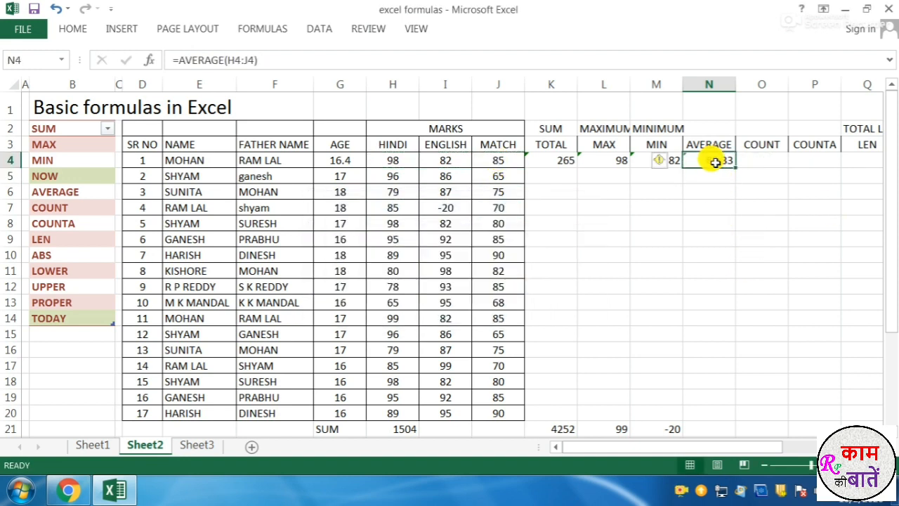
pyautogui.doubleClick(717, 159)
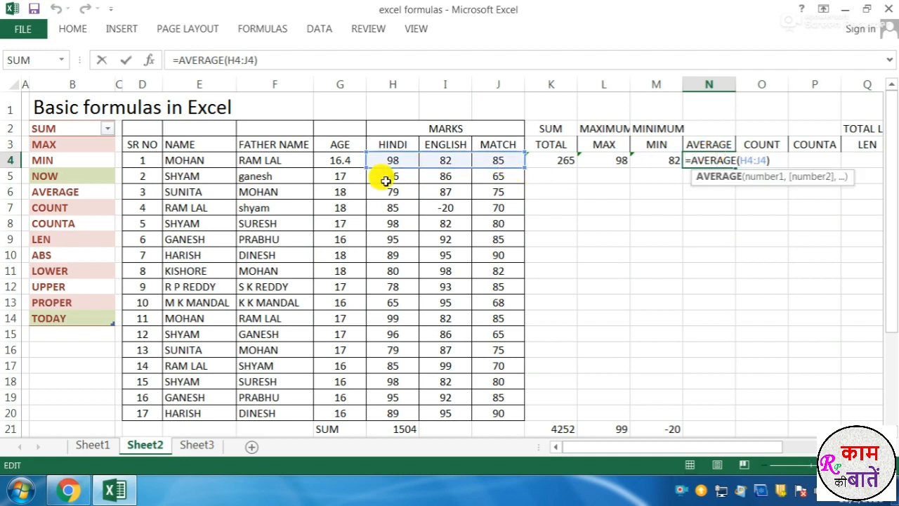
# Step: Review the first student's AVERAGE formula in N4 and the three subject marks in H4:J4 that it covers
pyautogui.press('Return')
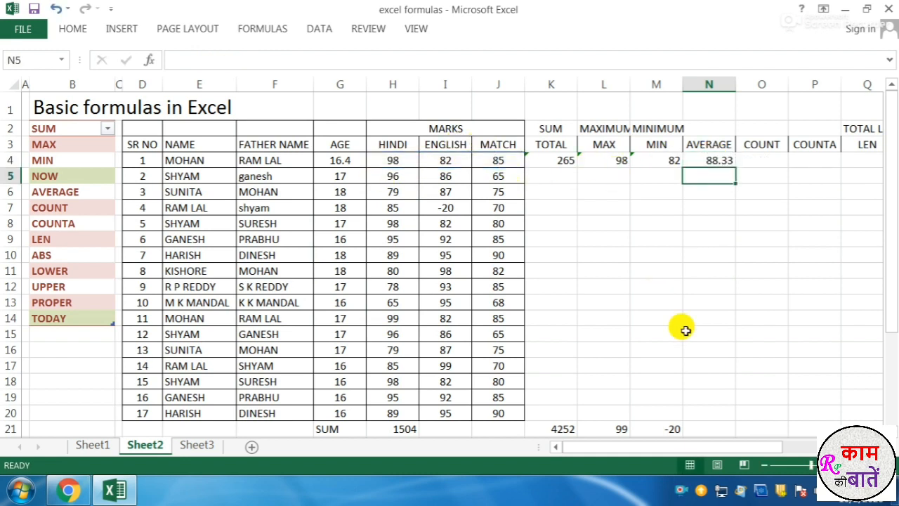
pyautogui.click(714, 162)
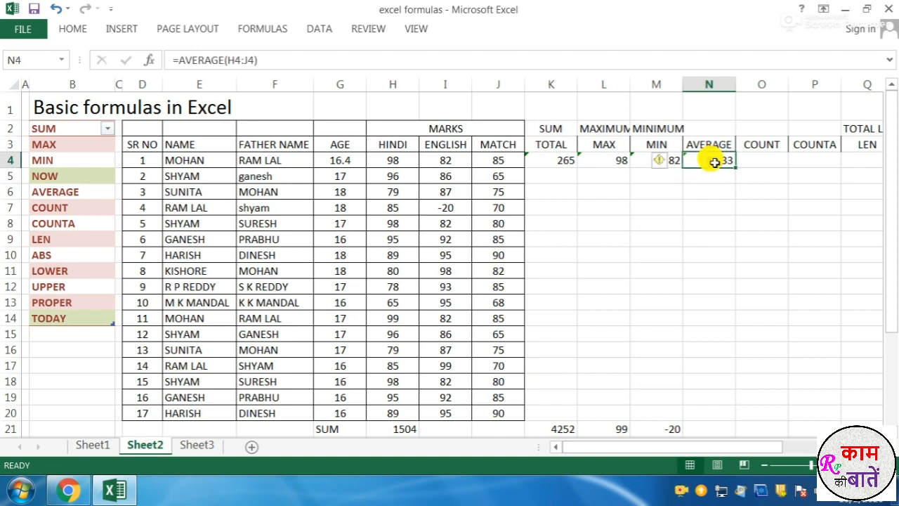
pyautogui.doubleClick(715, 162)
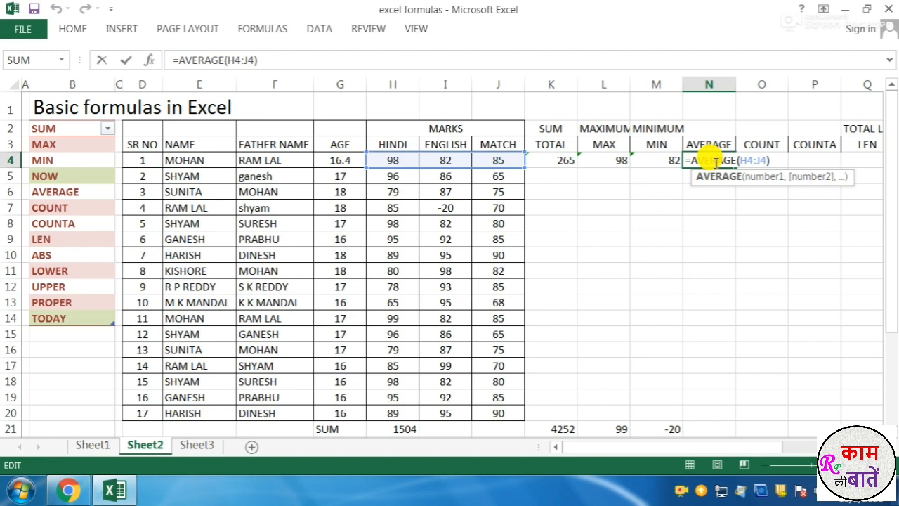
pyautogui.press('Return')
pyautogui.click(588, 287)
pyautogui.click(386, 163)
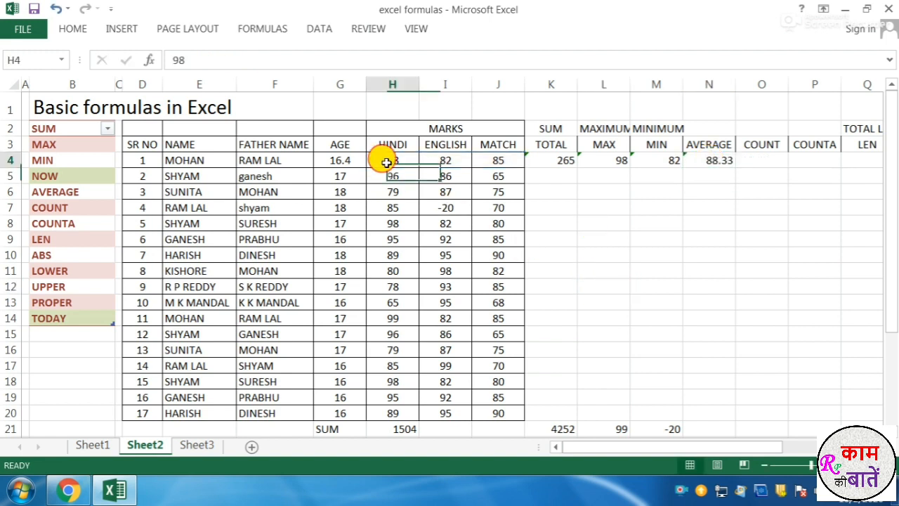
pyautogui.moveTo(386, 163); pyautogui.dragTo(495, 162)
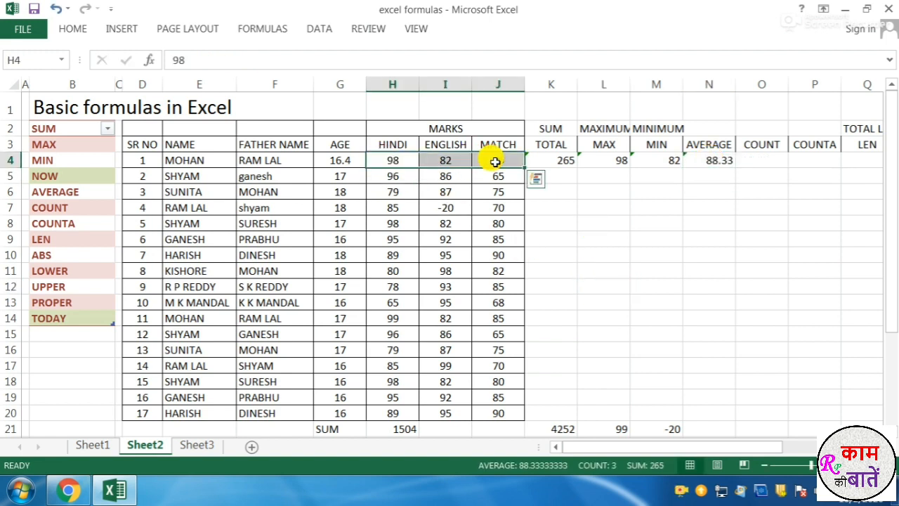
pyautogui.click(769, 222)
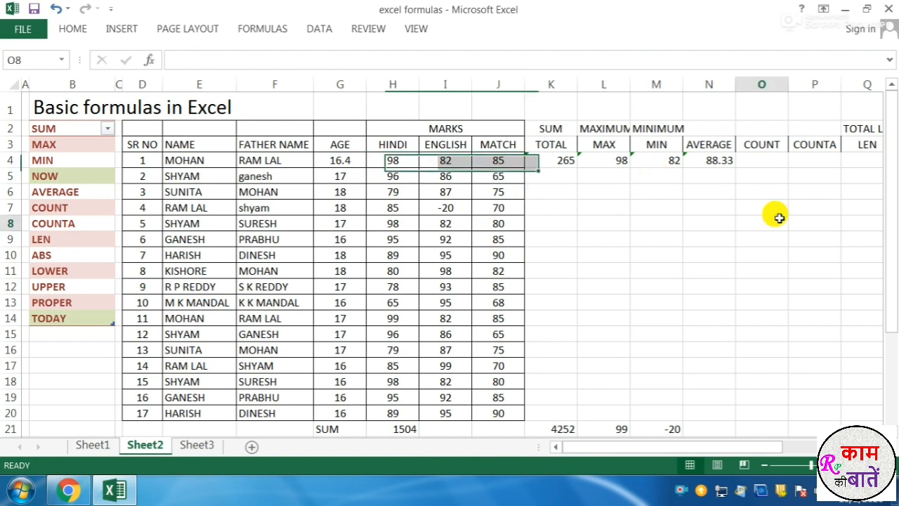
pyautogui.click(715, 161)
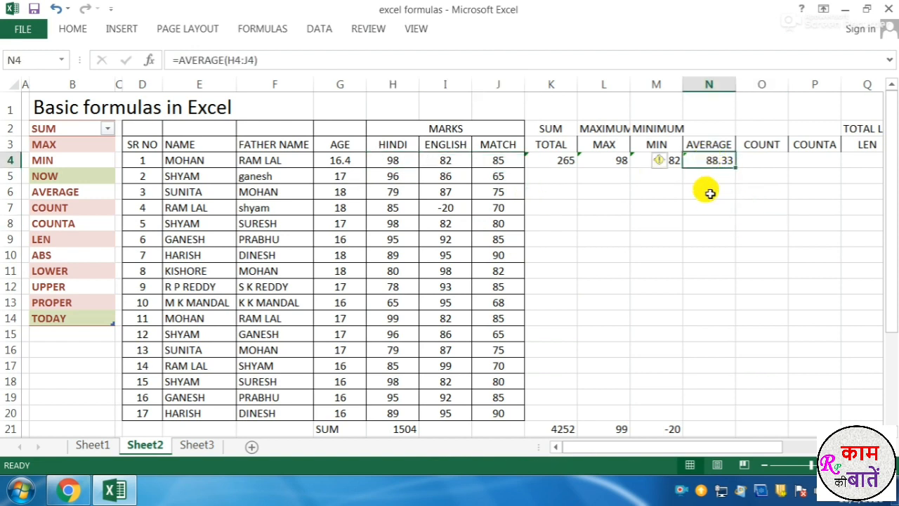
# Step: Calculate the average of all students' marks in N21 with =AVERAGE(H4:J20)
pyautogui.click(703, 427)
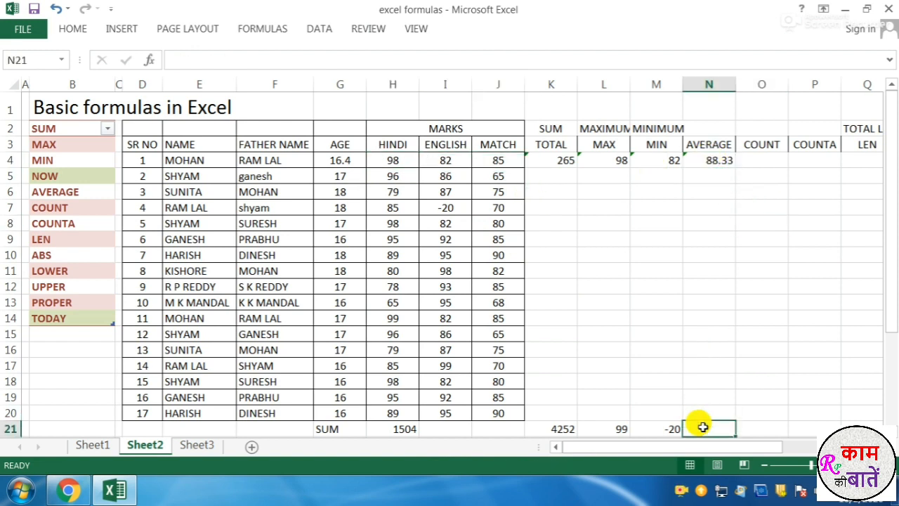
pyautogui.write('=AV')
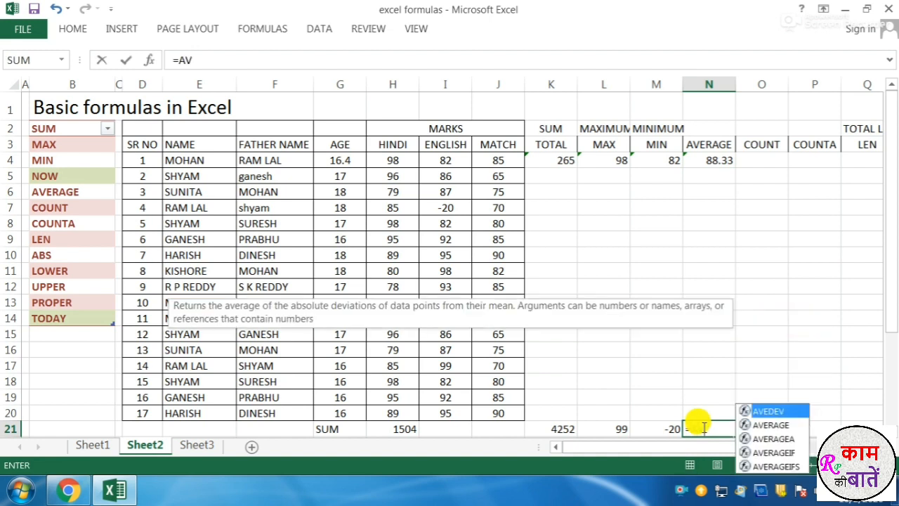
pyautogui.write('ER')
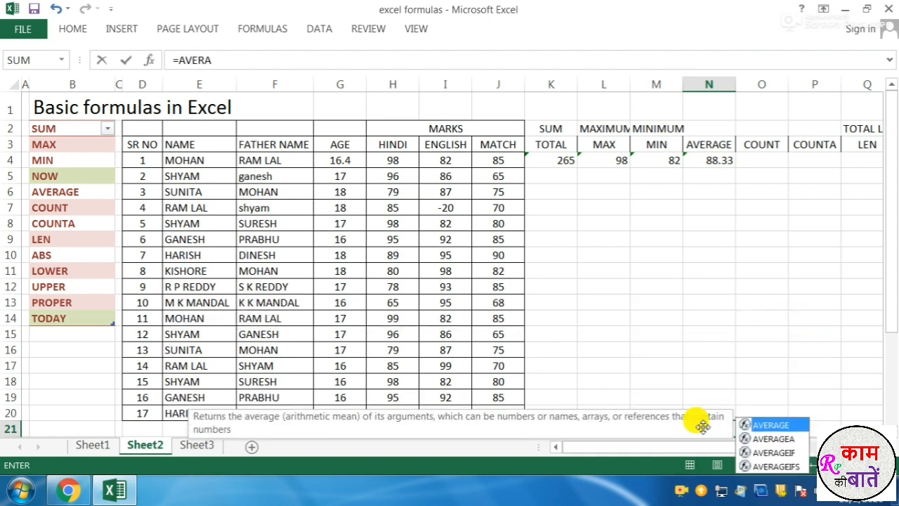
pyautogui.write('A')
pyautogui.press('Tab')
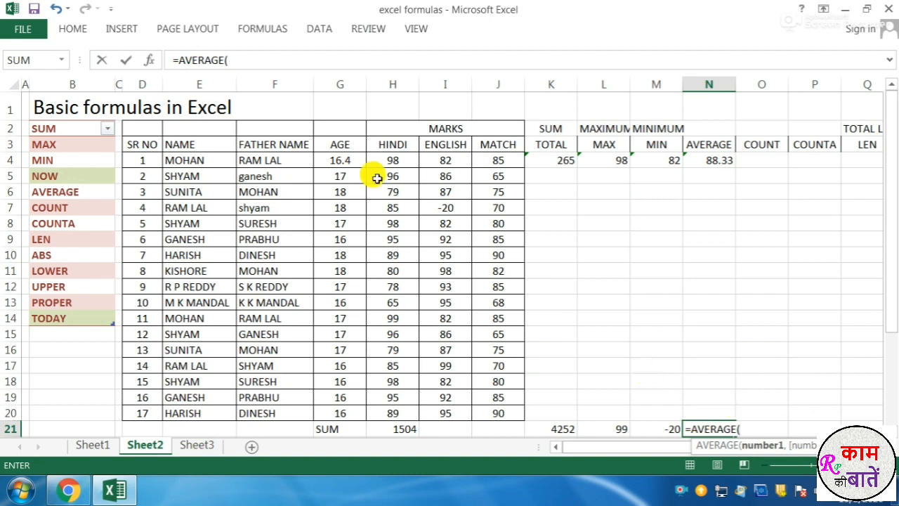
pyautogui.moveTo(388, 163); pyautogui.dragTo(492, 417)
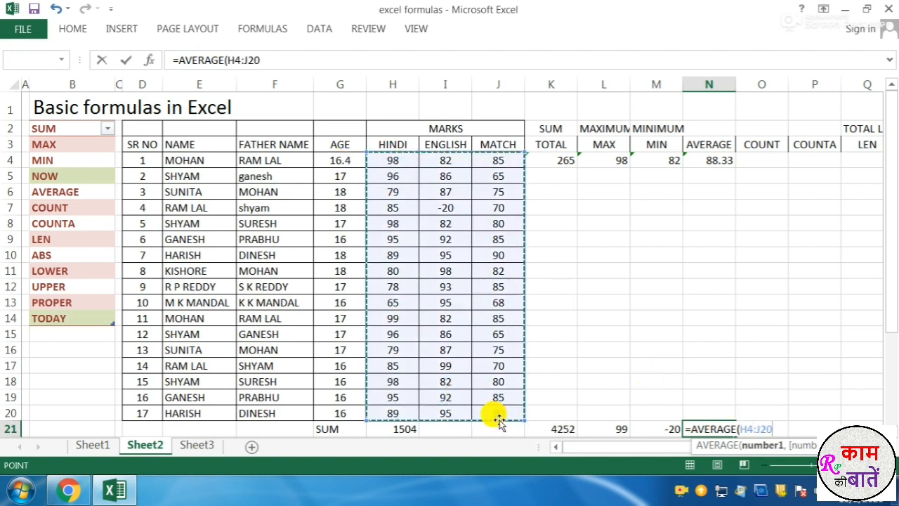
pyautogui.press('Return')
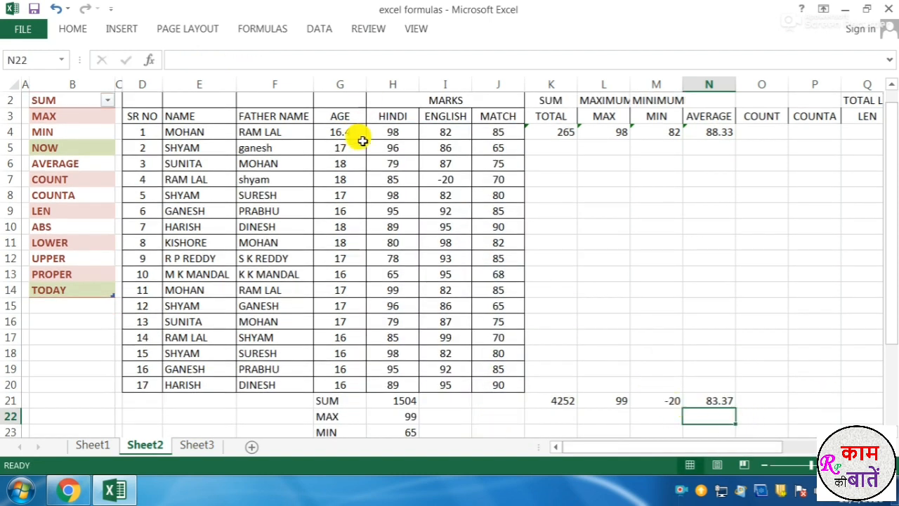
# Step: Label the row below the MIN row by entering AVG in G24
pyautogui.scroll(-2, 506, 388)
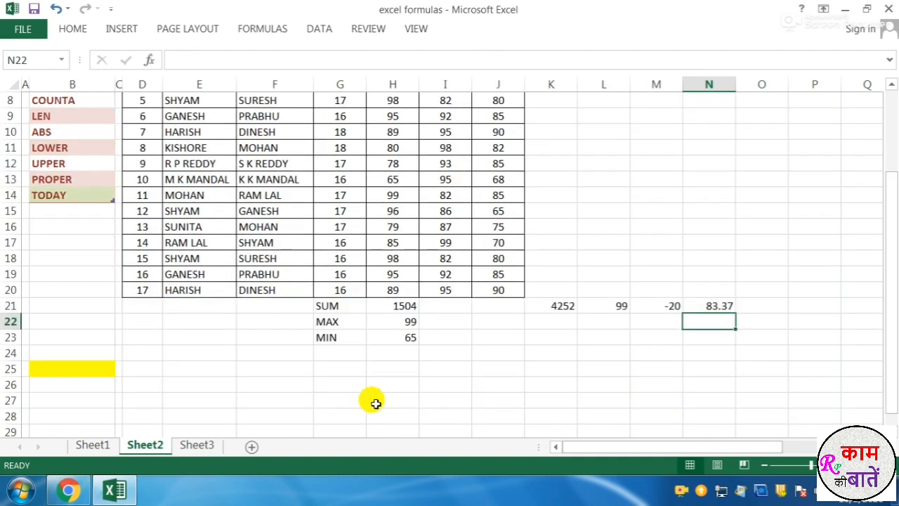
pyautogui.click(347, 355)
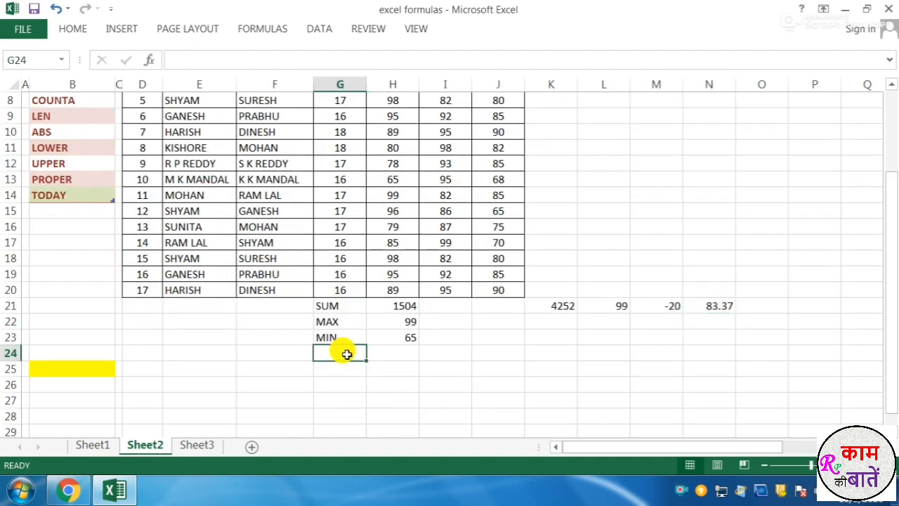
pyautogui.write('AVG0')
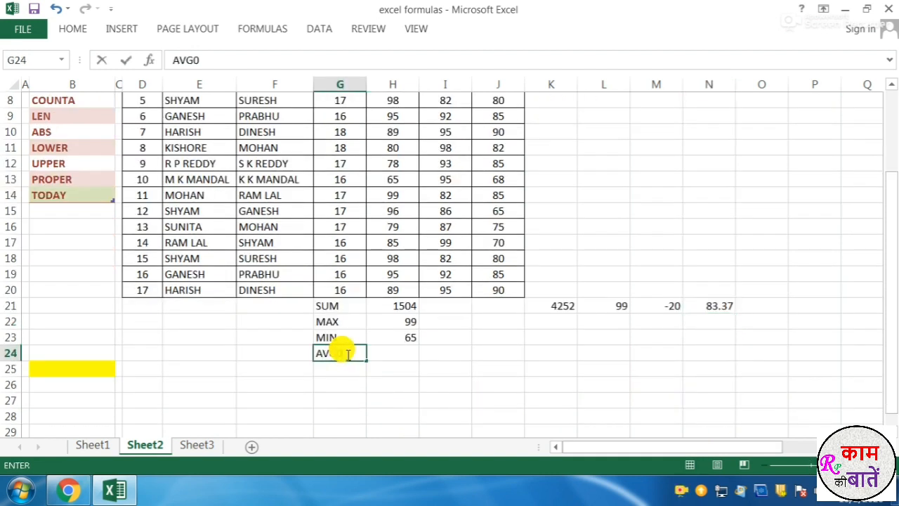
pyautogui.press('Tab')
pyautogui.doubleClick(347, 355)
pyautogui.click(383, 361)
# Step: Calculate the average Hindi mark in H24 with =AVERAGE(H4:H20)
pyautogui.click(392, 352)
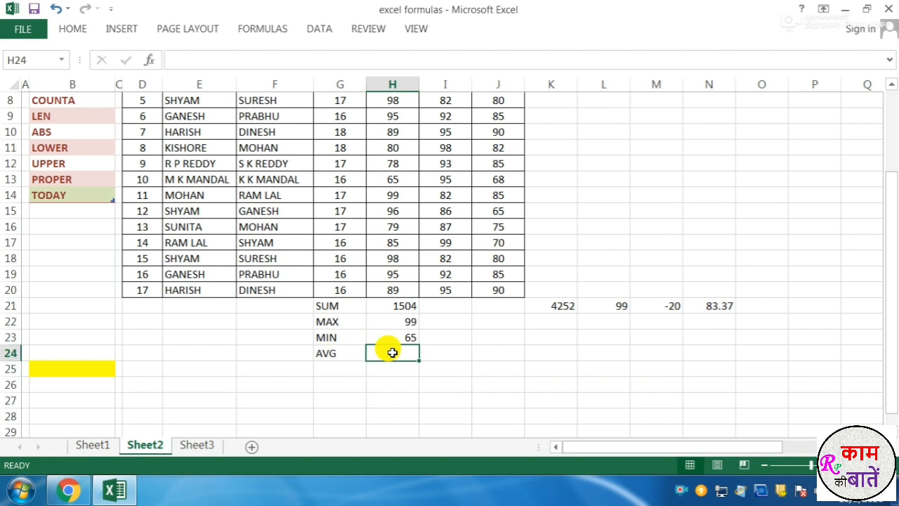
pyautogui.write('=AVE')
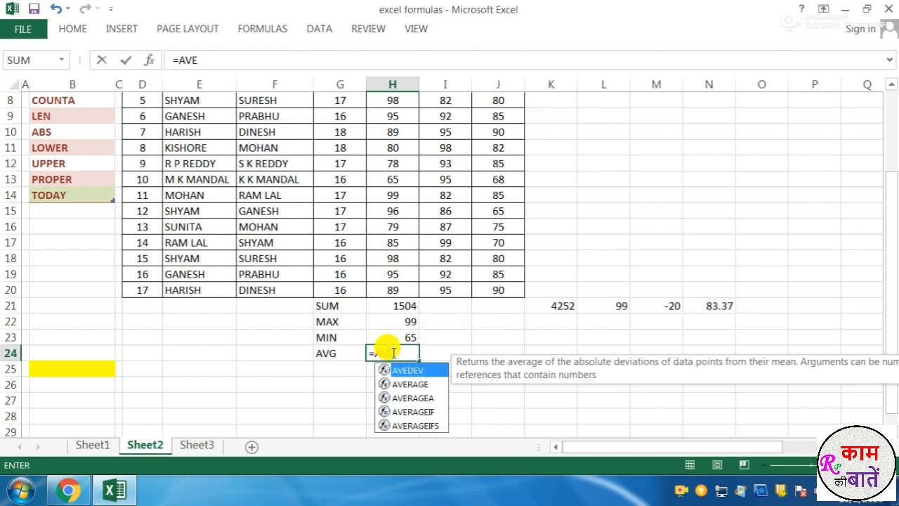
pyautogui.press('Down')
pyautogui.press('Tab')
pyautogui.scroll(3, 394, 351)
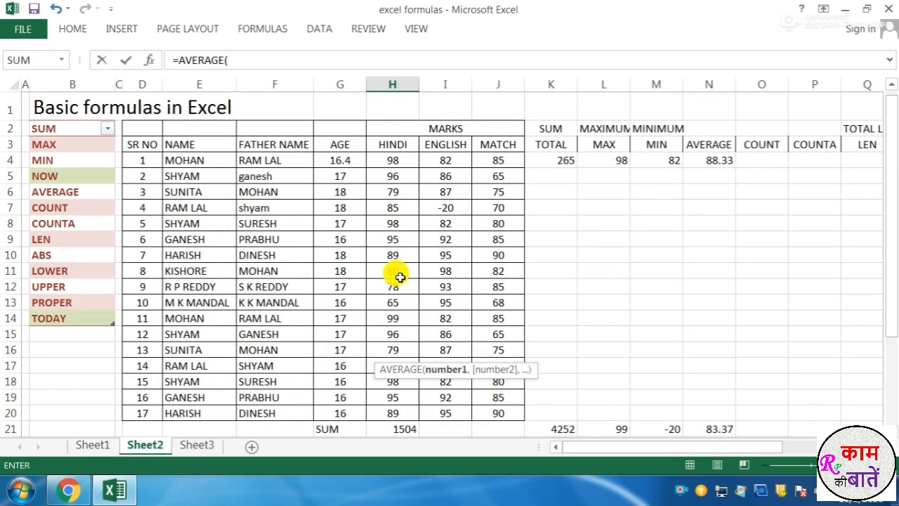
pyautogui.moveTo(397, 162); pyautogui.dragTo(398, 414)
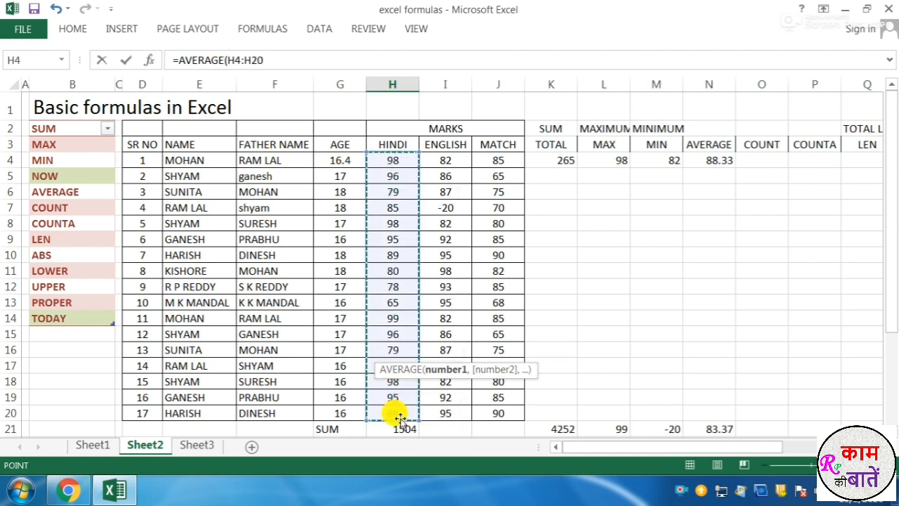
pyautogui.press('Return')
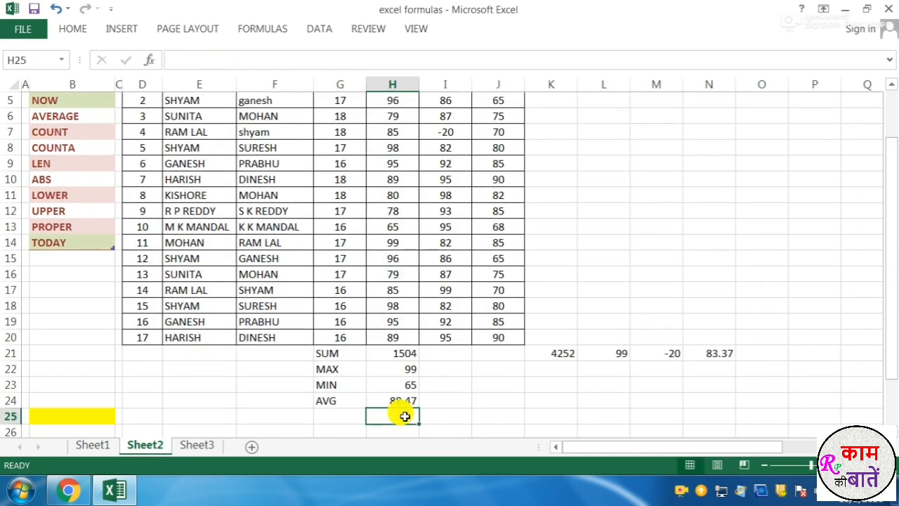
# Step: Review the AVERAGE formula in H24, the row, column and whole-table marks ranges, and the first student's results in K4:N4
pyautogui.click(401, 398)
pyautogui.scroll(2, 401, 393)
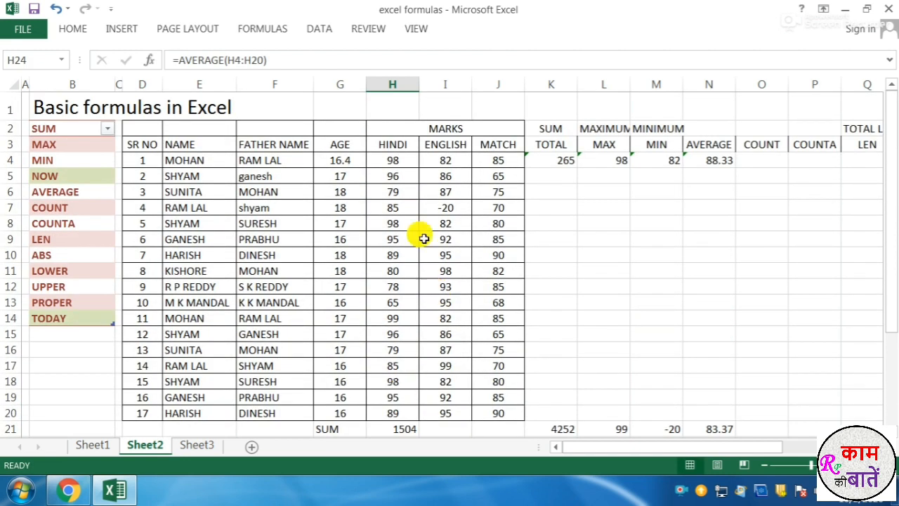
pyautogui.moveTo(396, 160); pyautogui.dragTo(488, 157)
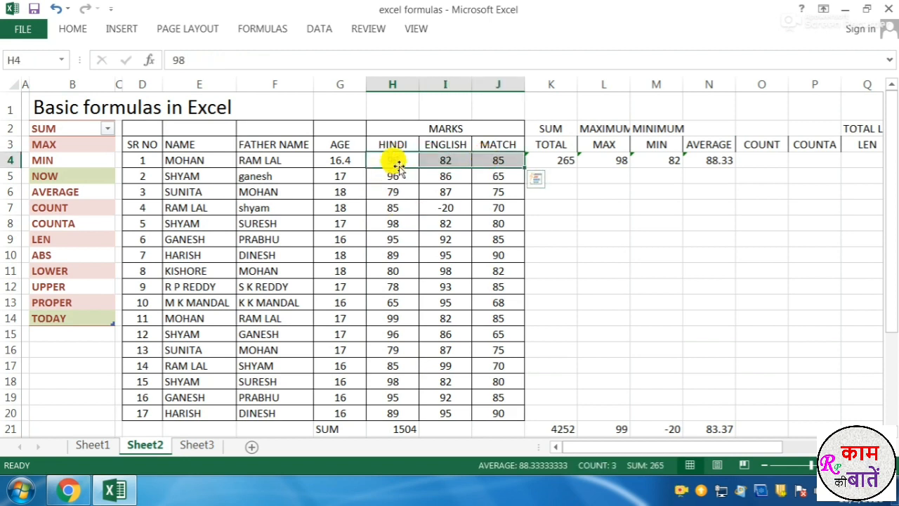
pyautogui.moveTo(396, 161); pyautogui.dragTo(501, 406)
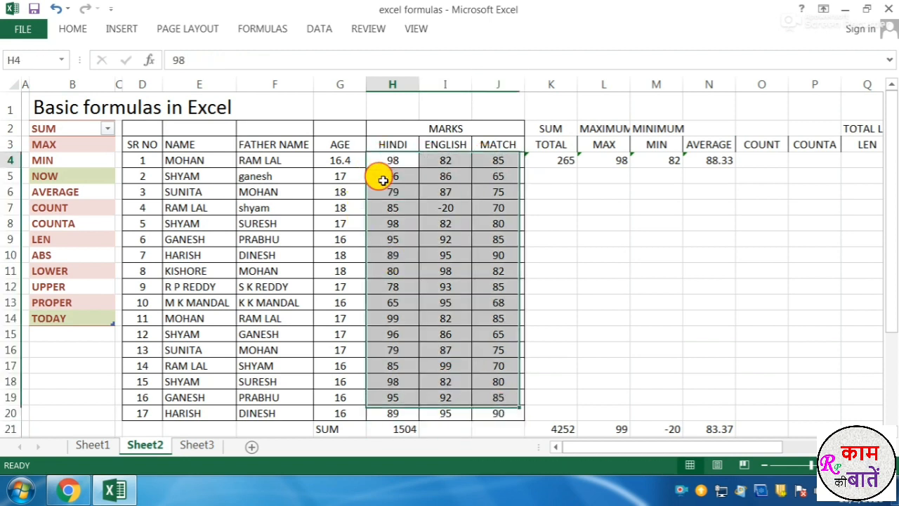
pyautogui.moveTo(393, 161); pyautogui.dragTo(398, 421)
pyautogui.scroll(-3, 398, 415)
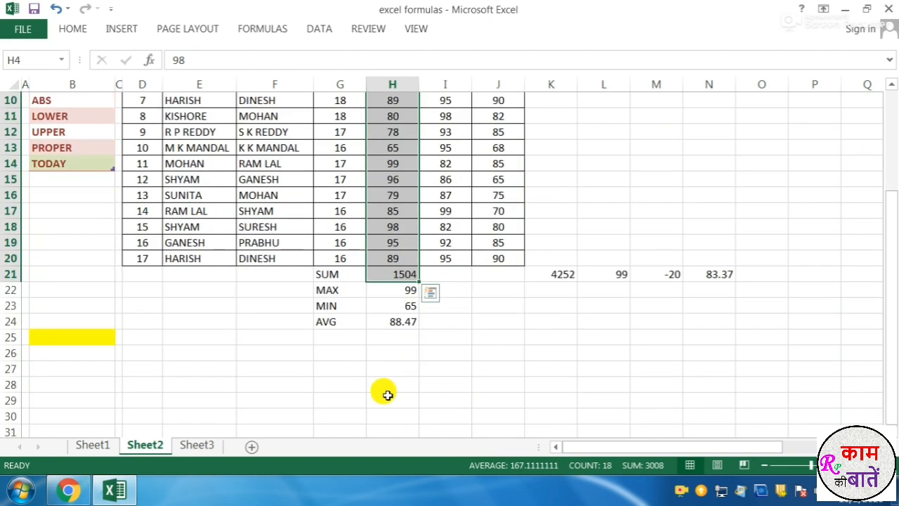
pyautogui.click(386, 317)
pyautogui.scroll(3, 386, 317)
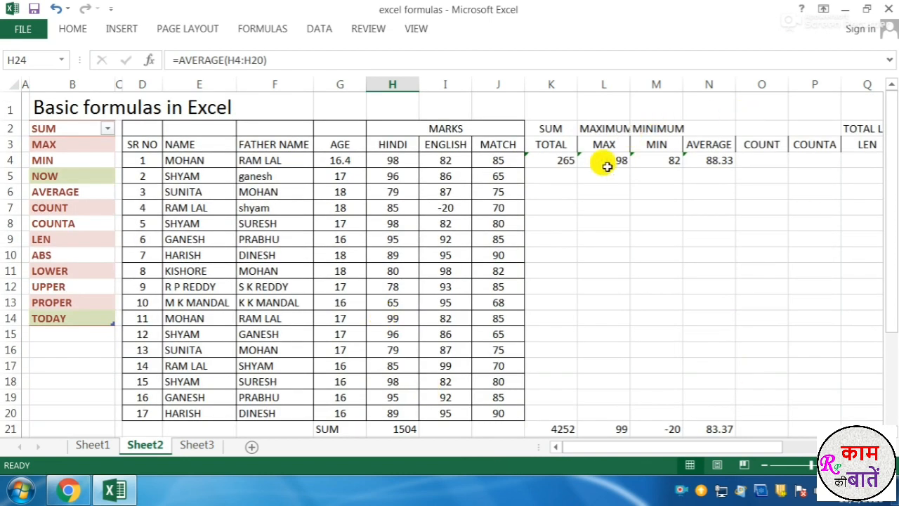
pyautogui.moveTo(558, 161); pyautogui.dragTo(727, 161)
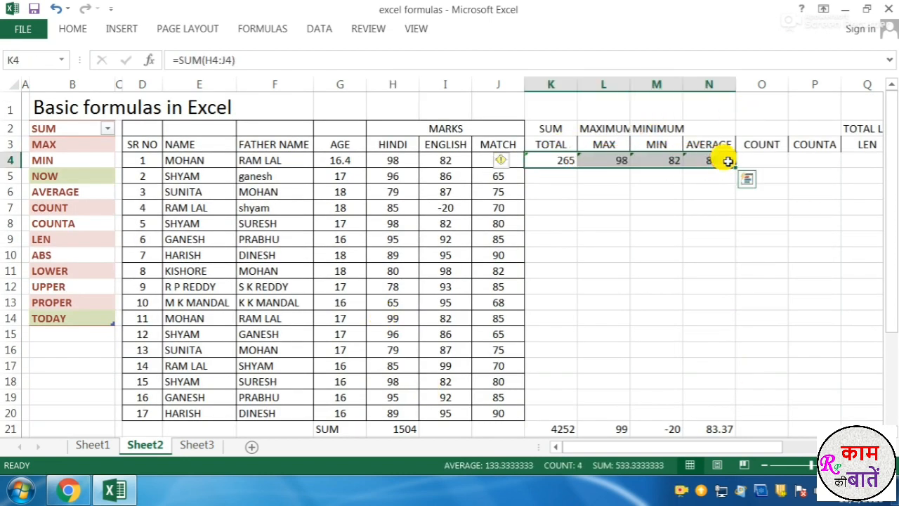
# Step: Enter the label NUMBERS in O2 above the COUNT heading
pyautogui.click(750, 161)
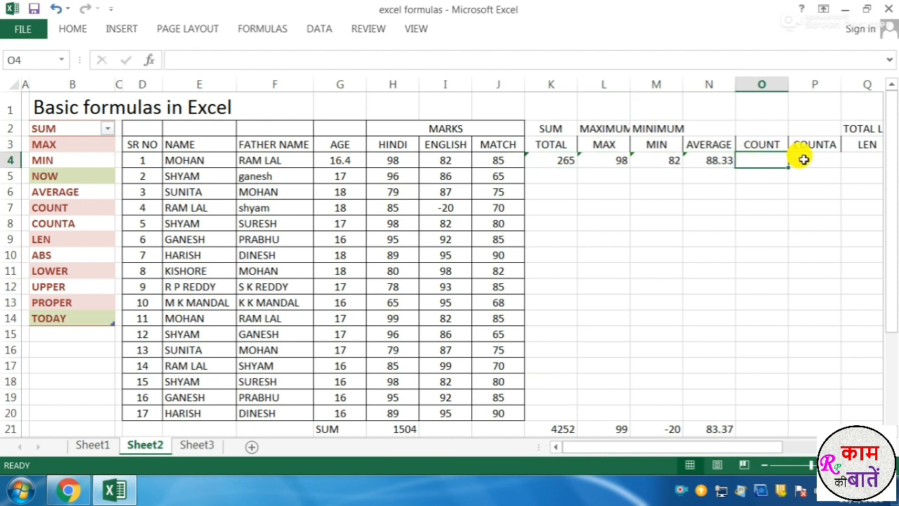
pyautogui.click(803, 157)
pyautogui.click(764, 161)
pyautogui.click(779, 141)
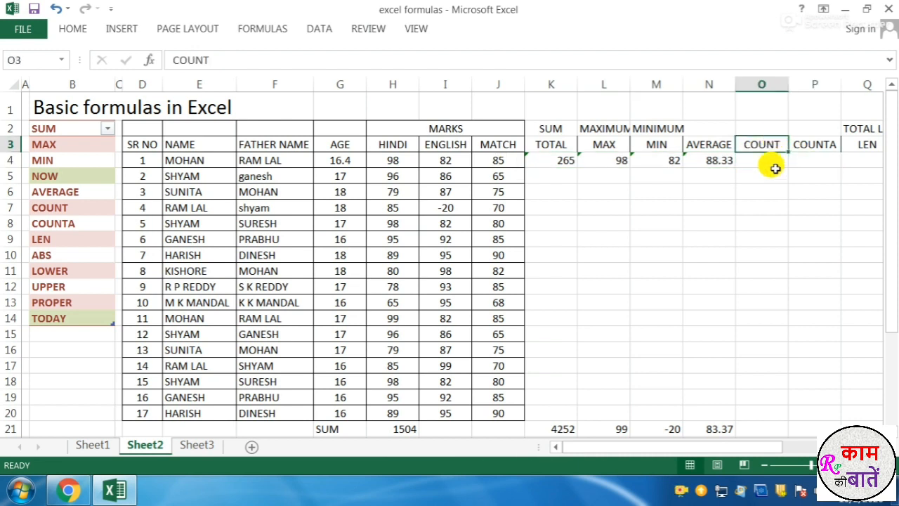
pyautogui.click(764, 161)
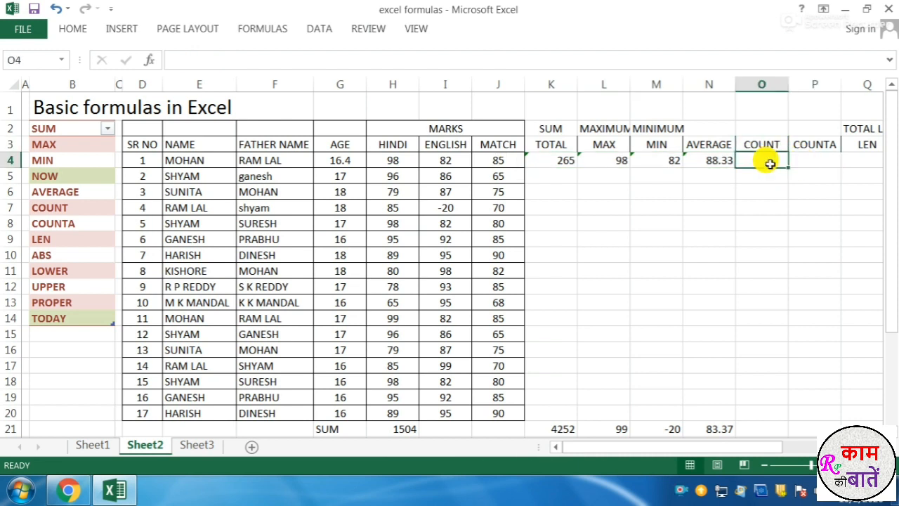
pyautogui.click(761, 129)
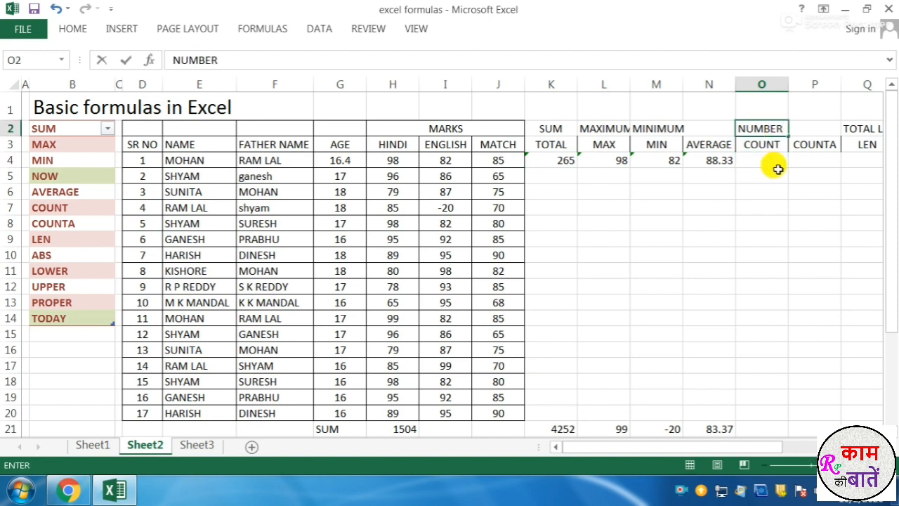
pyautogui.write('NUMBERS')
pyautogui.press('Return')
# Step: Count the first student's numeric marks in O4 with =COUNT(H4:J4), and select the English mark in I4
pyautogui.click(778, 156)
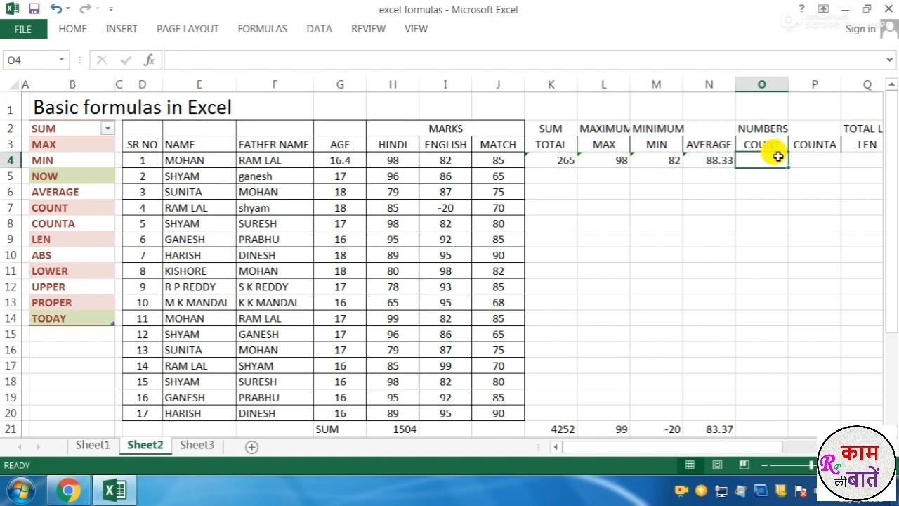
pyautogui.write('=COUNT(')
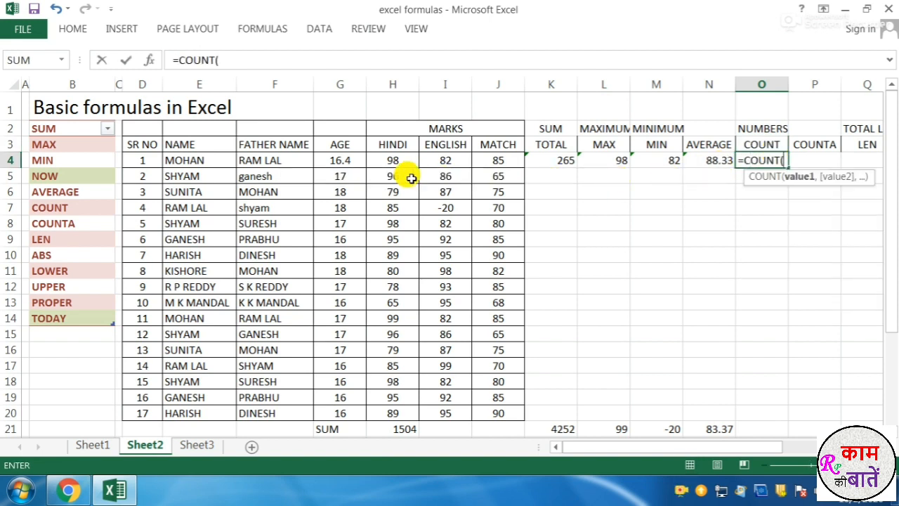
pyautogui.moveTo(393, 159); pyautogui.dragTo(495, 157)
pyautogui.press('Return')
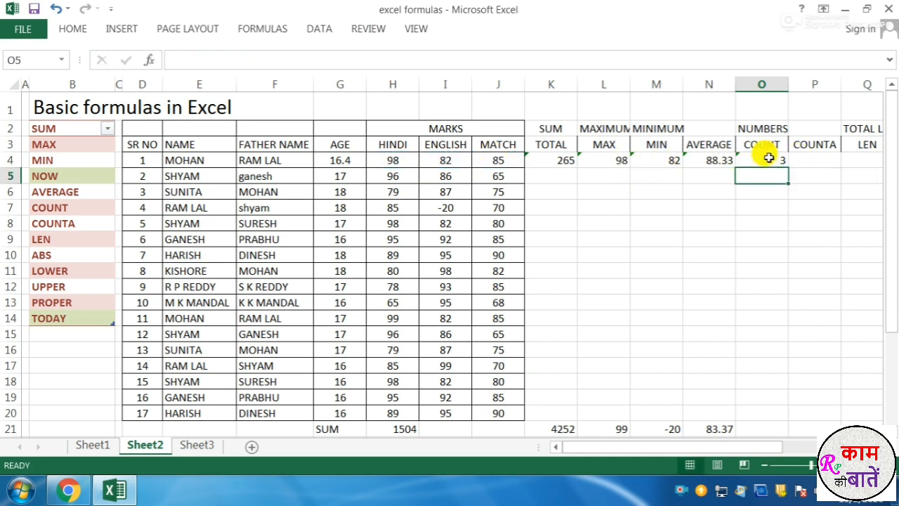
pyautogui.click(451, 155)
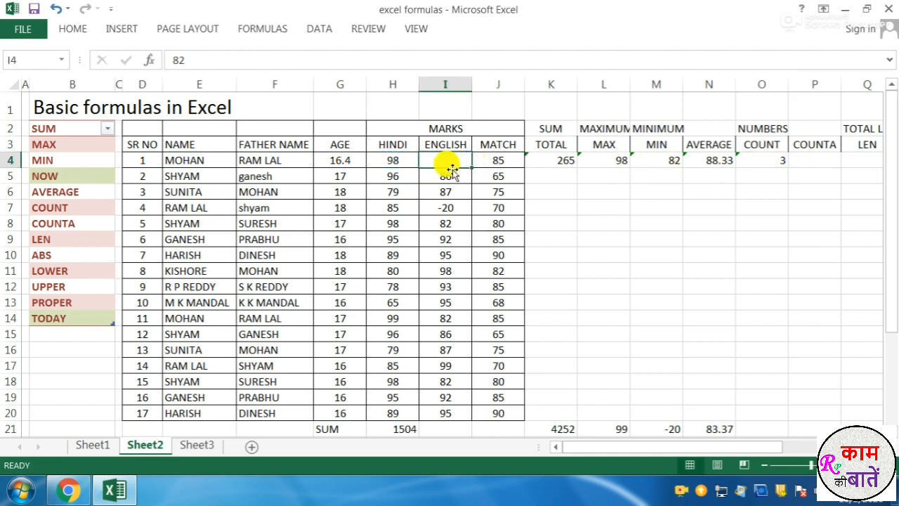
# Step: Clear the first student's English and Match marks in I4 and J4 to test COUNT, and undo both deletions
pyautogui.press('Delete')
pyautogui.click(500, 163)
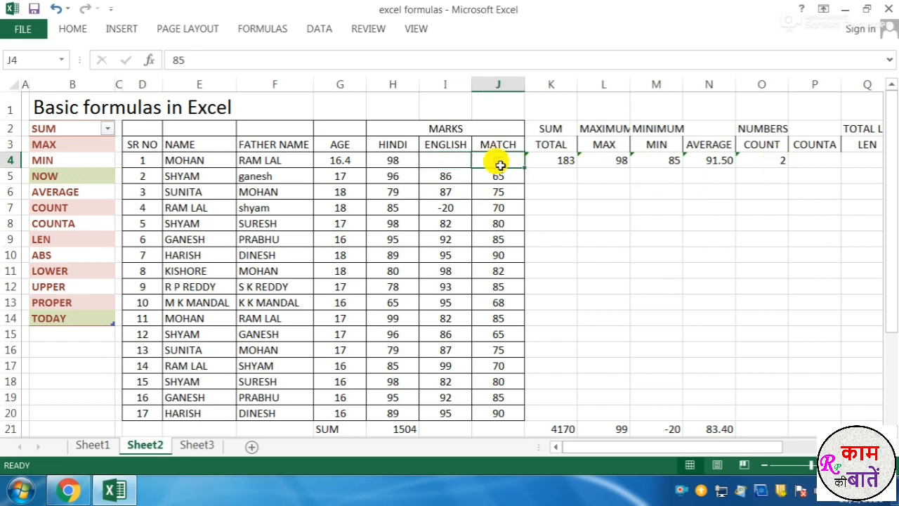
pyautogui.press('Delete')
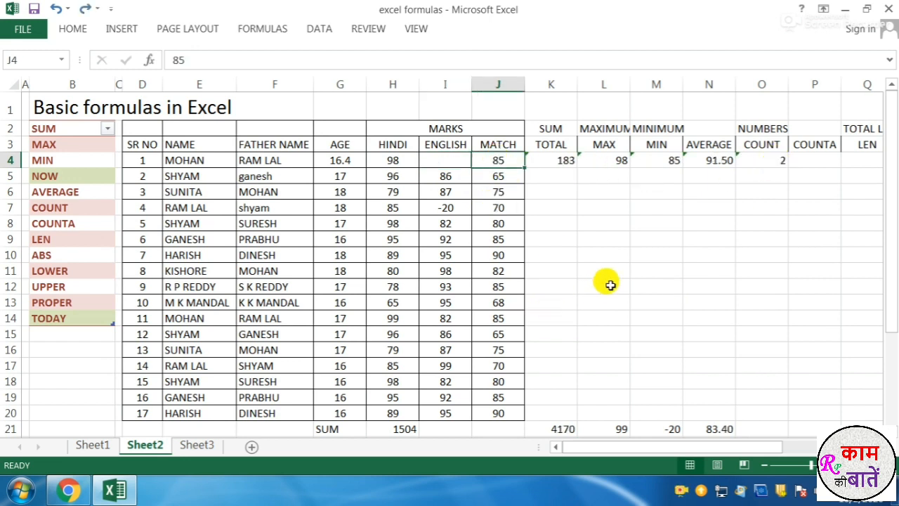
pyautogui.hotkey('ctrl', 'z')
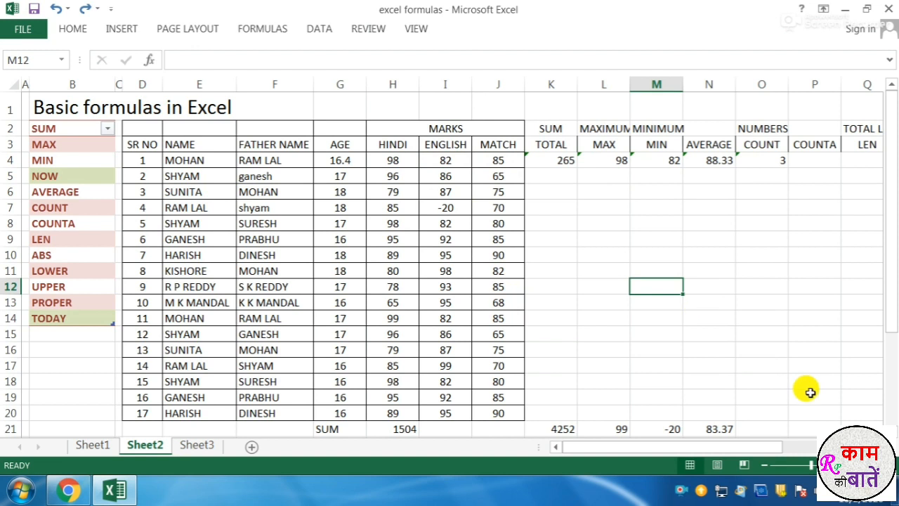
# Step: Count all numeric marks in the table in O21 with =COUNT(H4:J20)
pyautogui.scroll(-1, 808, 390)
pyautogui.scroll(1, 801, 379)
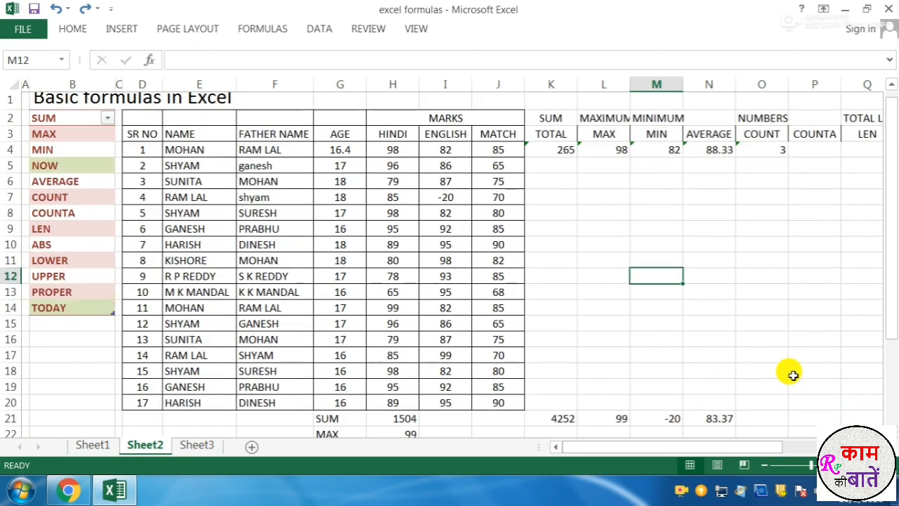
pyautogui.click(784, 425)
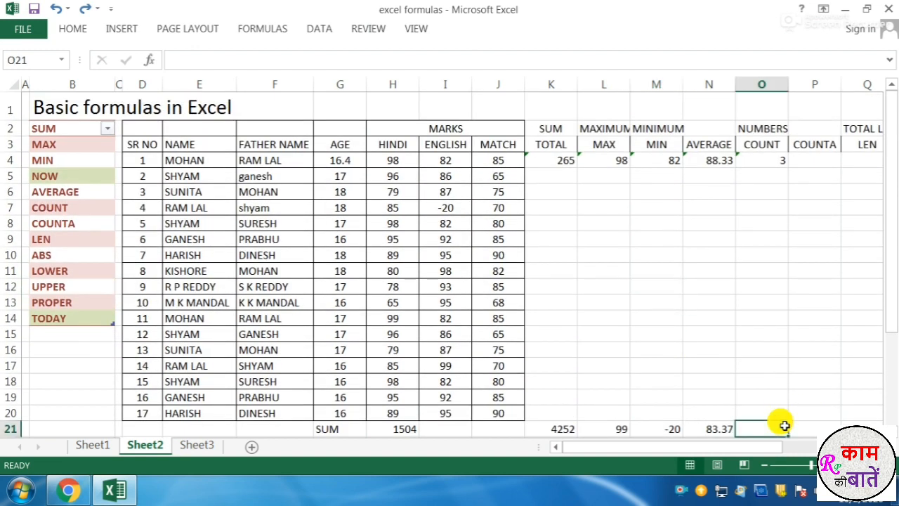
pyautogui.write('=COUNT')
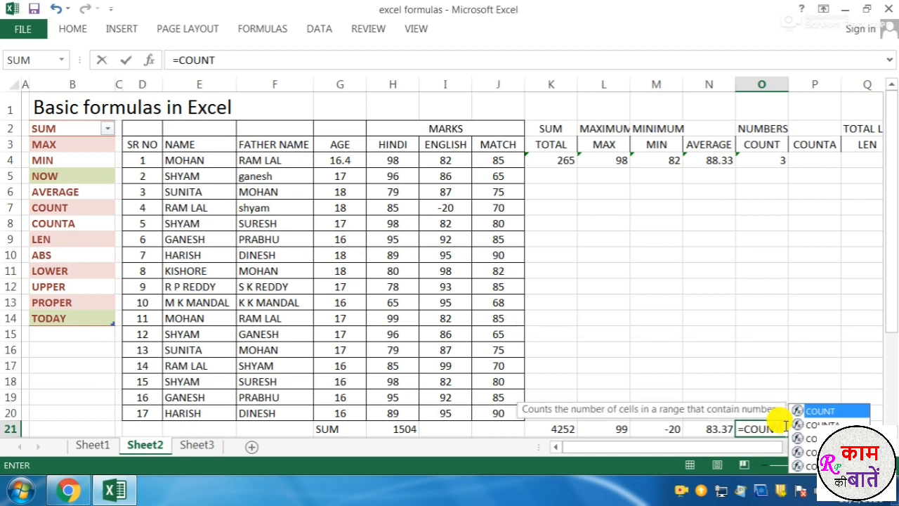
pyautogui.press('Left')
pyautogui.press('Right')
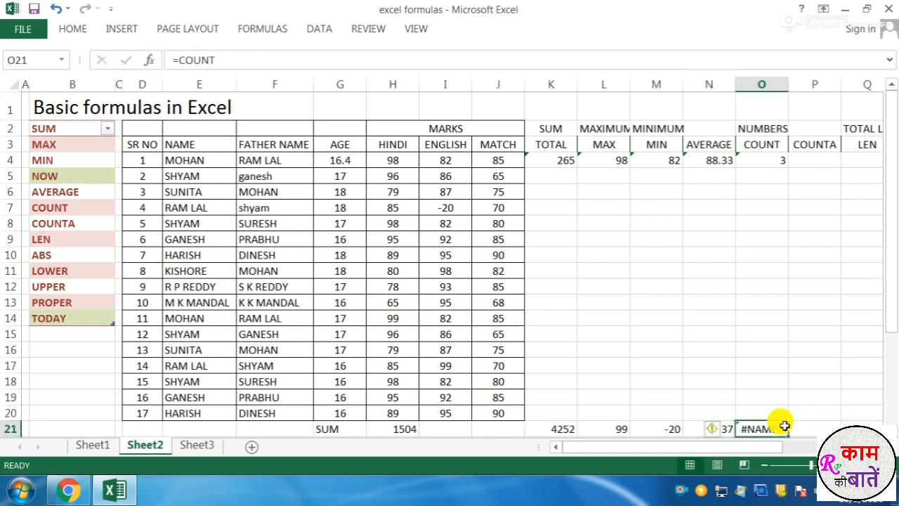
pyautogui.write('=COUNT(')
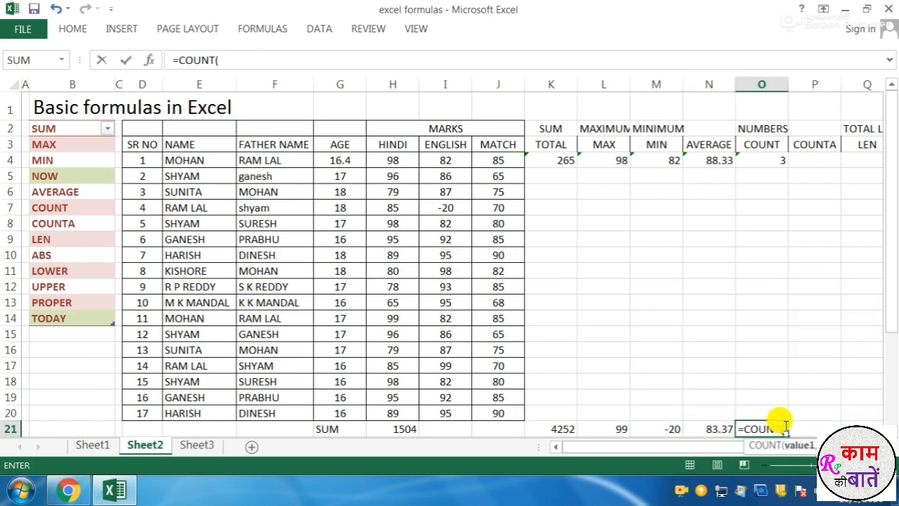
pyautogui.moveTo(392, 163); pyautogui.dragTo(492, 410)
pyautogui.press('Return')
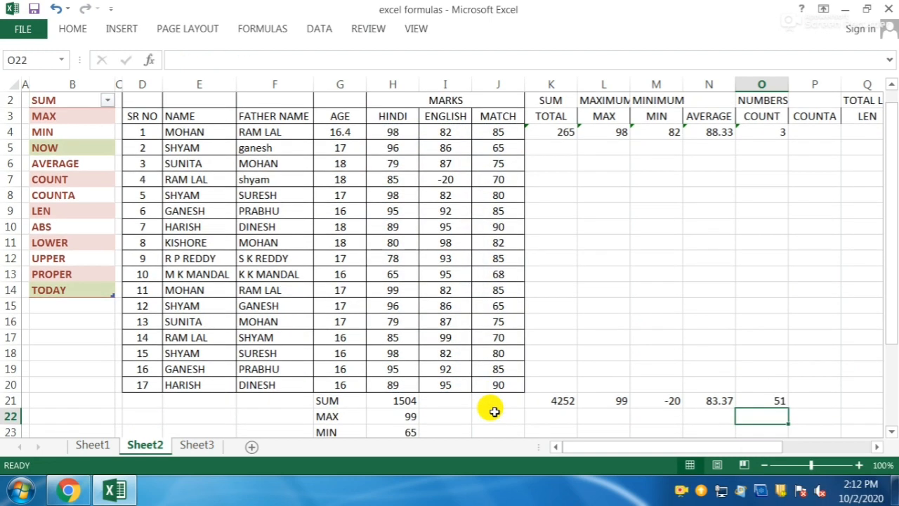
# Step: Clear the English mark in I13 and check the whole-table COUNT formula in O21
pyautogui.click(444, 273)
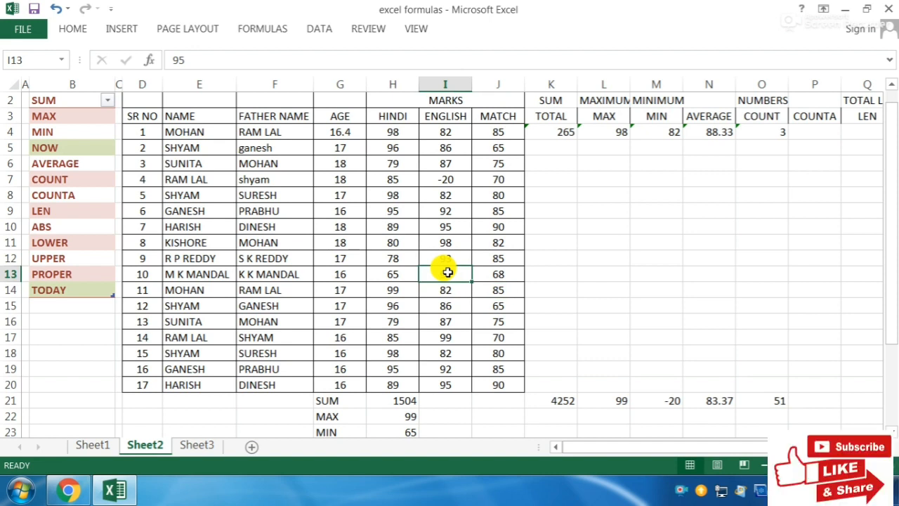
pyautogui.press('Delete')
pyautogui.click(448, 305)
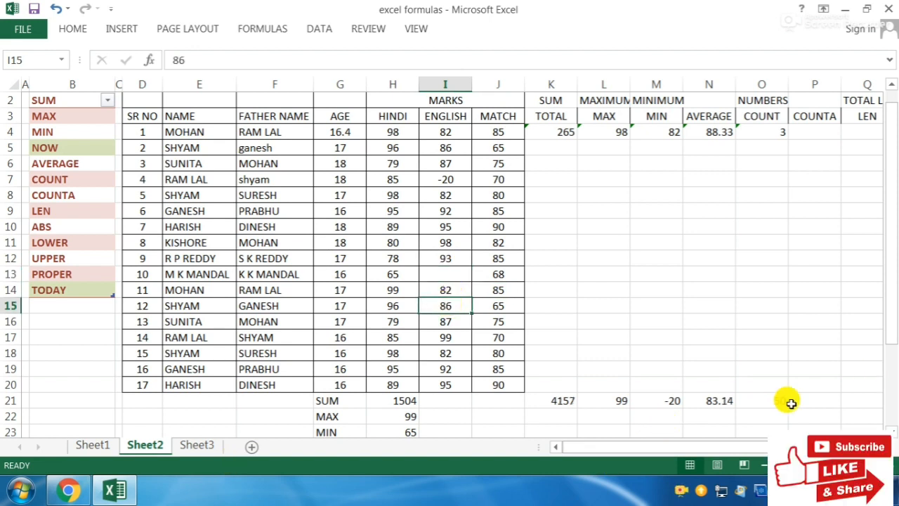
pyautogui.click(145, 387)
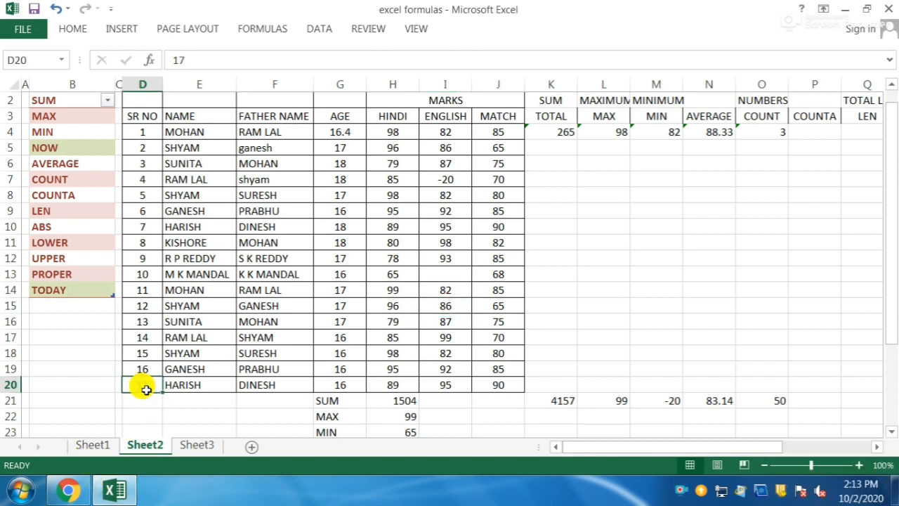
pyautogui.click(783, 400)
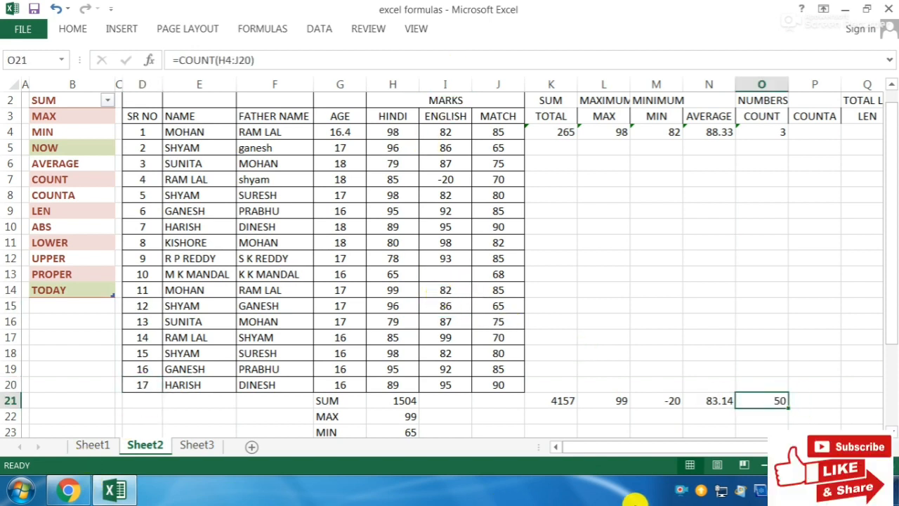
# Step: Enter the label COUNT in G25 below the AVG label
pyautogui.scroll(-2, 456, 422)
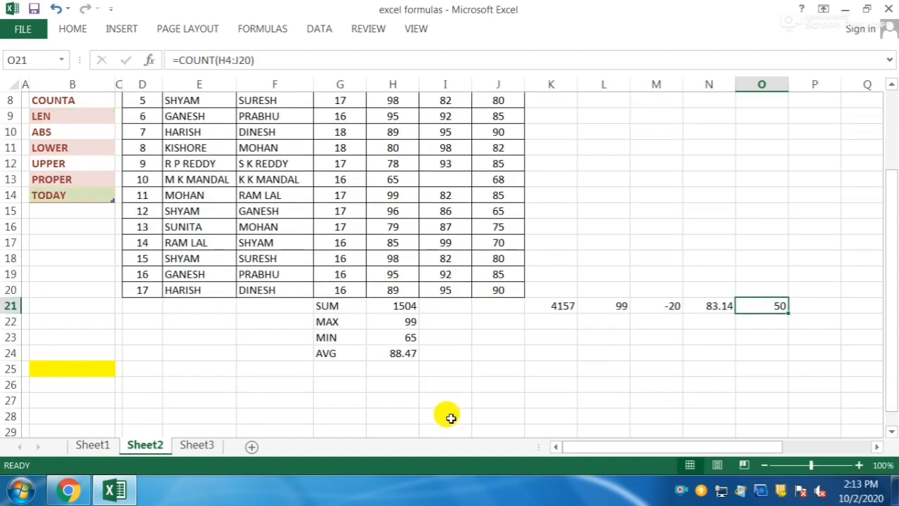
pyautogui.click(332, 371)
pyautogui.write('COUNT')
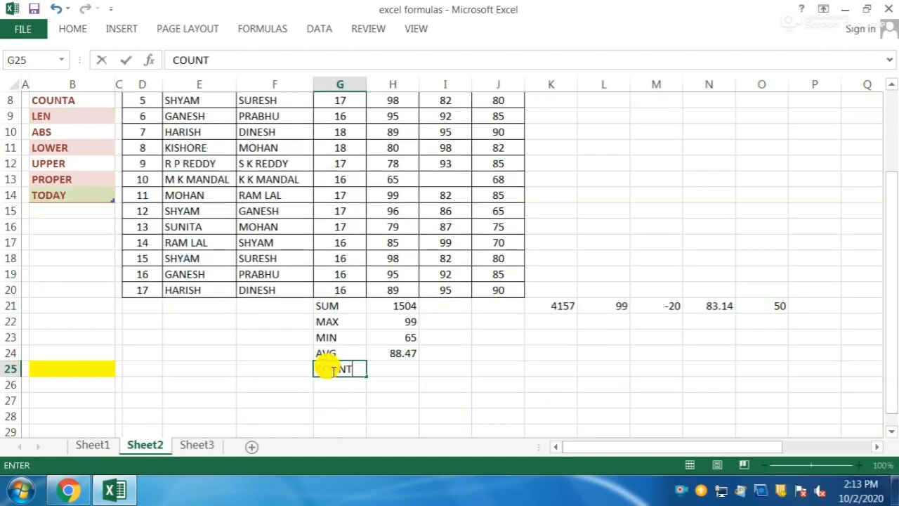
pyautogui.press('Tab')
# Step: Count the numeric Hindi marks in H25 with =COUNT(H4:H20)
pyautogui.write('=')
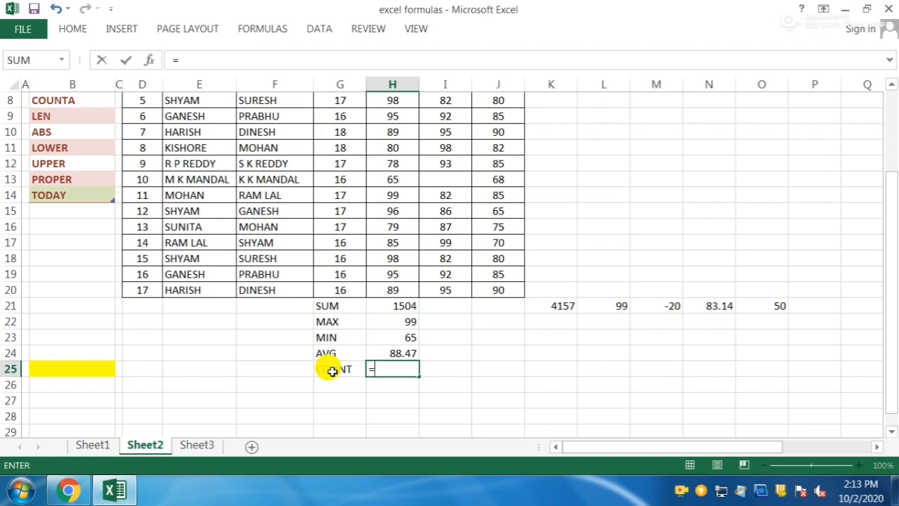
pyautogui.write('COUNT(')
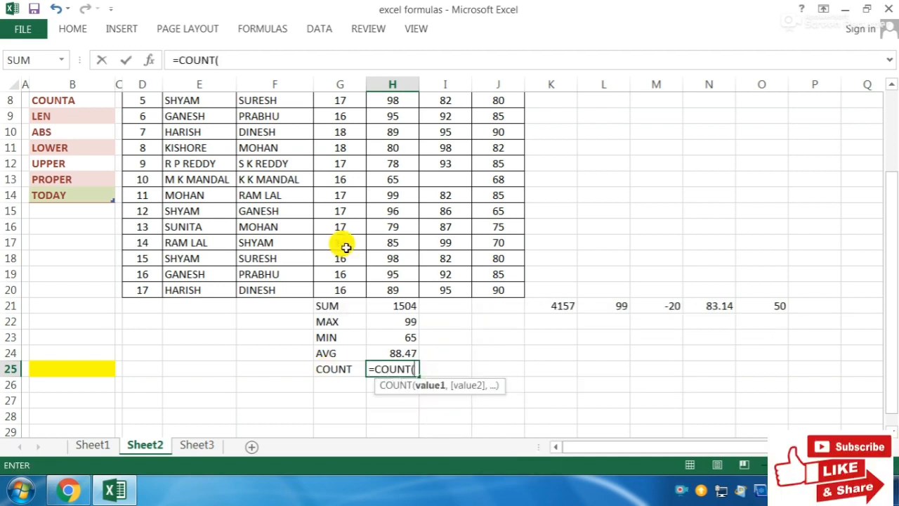
pyautogui.scroll(2, 404, 276)
pyautogui.moveTo(391, 131); pyautogui.dragTo(396, 386)
pyautogui.press('Return')
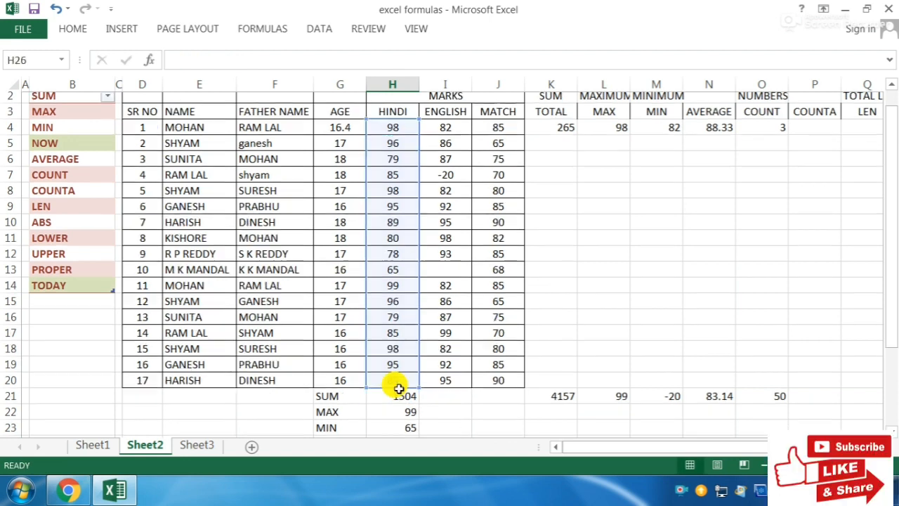
# Step: Review the last serial number, the COUNT formula in H25, the COUNT headings in O2:O3, and the row and table marks ranges
pyautogui.click(137, 322)
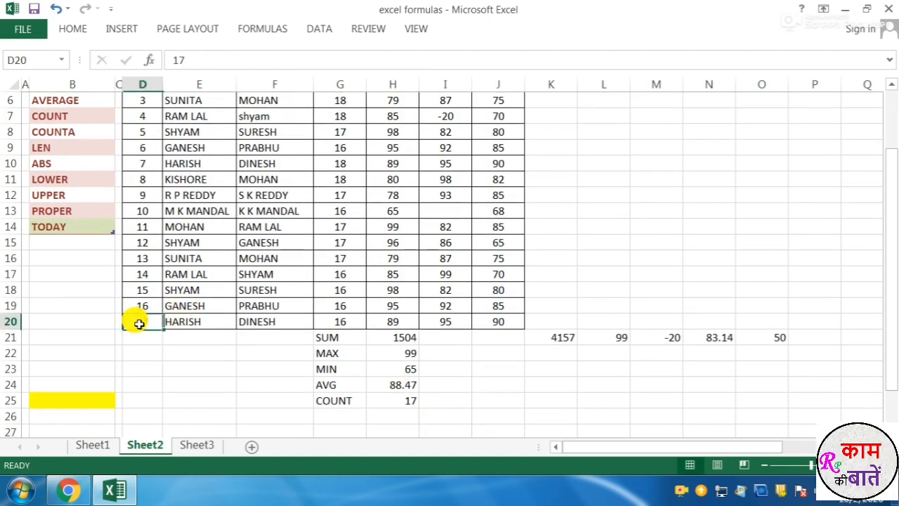
pyautogui.click(383, 401)
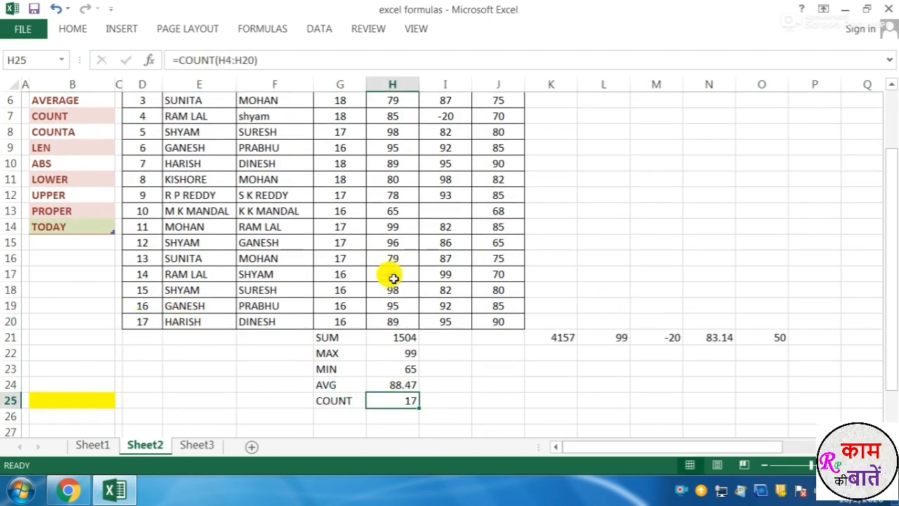
pyautogui.scroll(2, 419, 255)
pyautogui.scroll(-2, 419, 255)
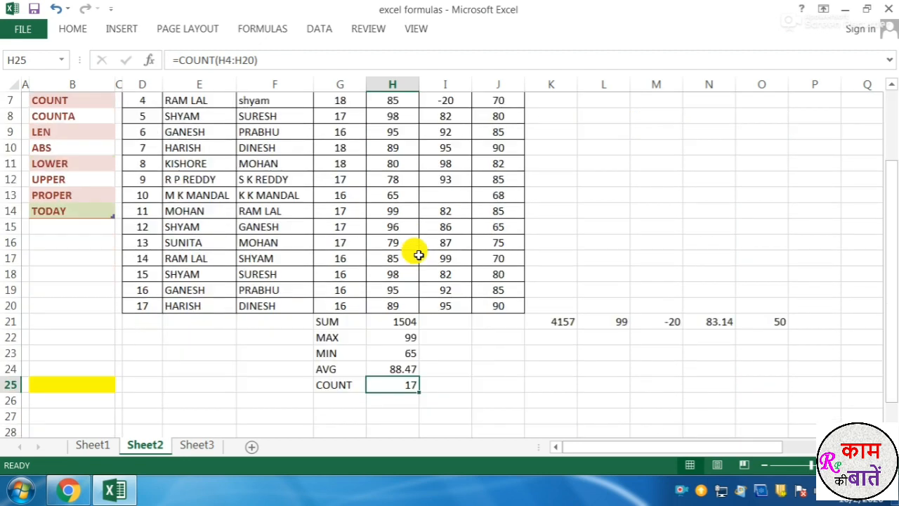
pyautogui.scroll(2, 419, 255)
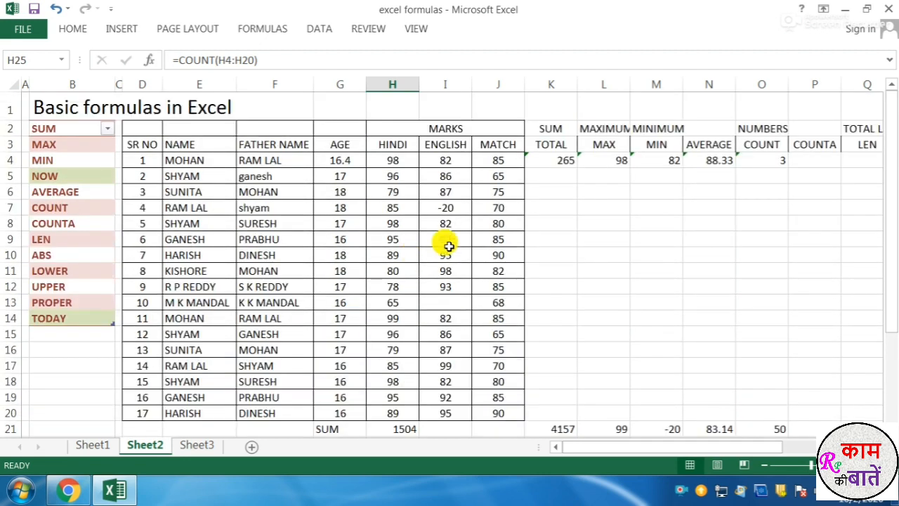
pyautogui.click(763, 158)
pyautogui.click(761, 129)
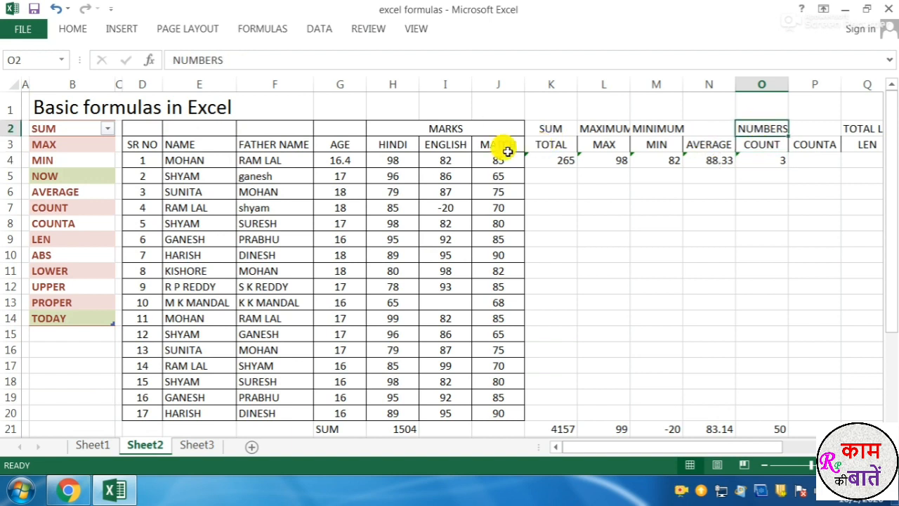
pyautogui.moveTo(387, 163); pyautogui.dragTo(502, 303)
pyautogui.moveTo(401, 163); pyautogui.dragTo(491, 154)
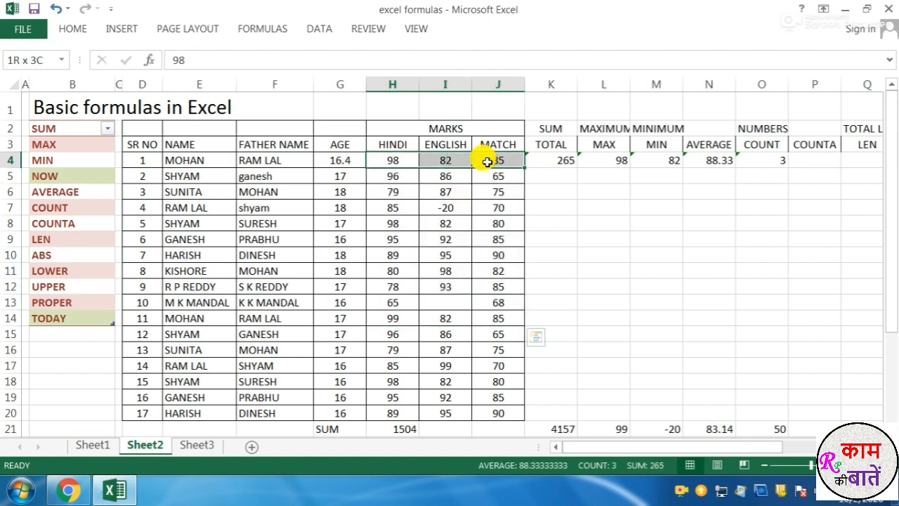
pyautogui.click(760, 132)
pyautogui.click(764, 142)
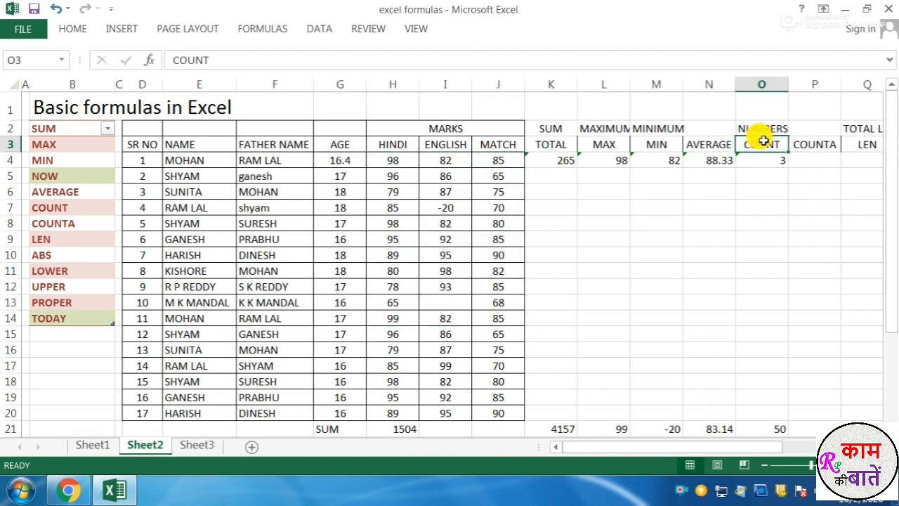
# Step: Count the first student's non-empty marks cells in P4 with =COUNTA(H4:J4)
pyautogui.click(806, 160)
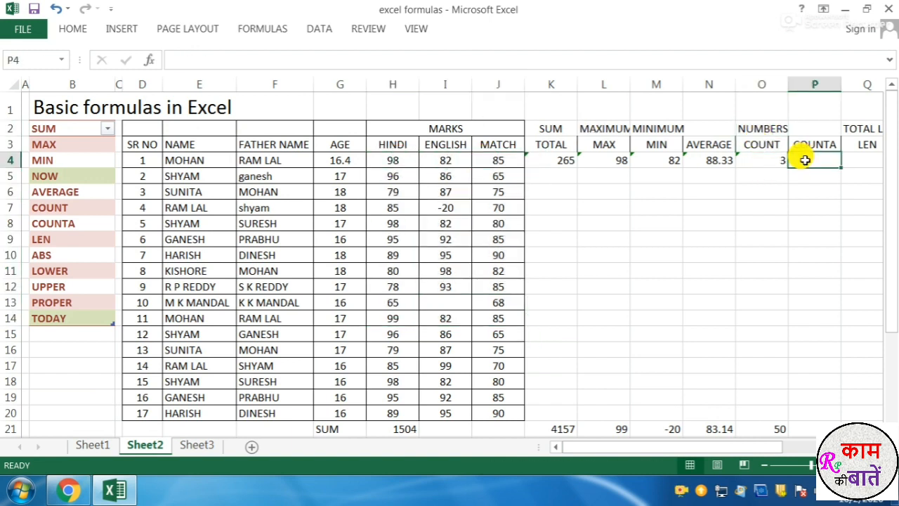
pyautogui.write('=COUNT')
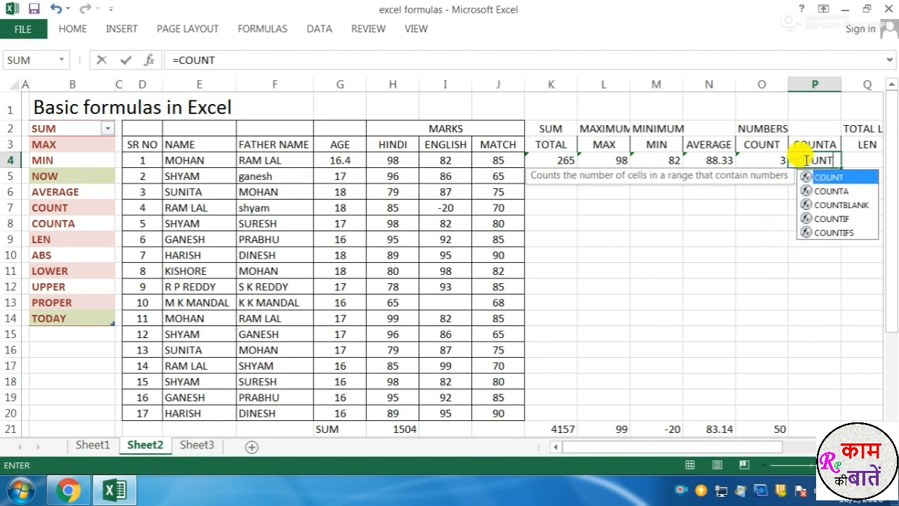
pyautogui.write('A(')
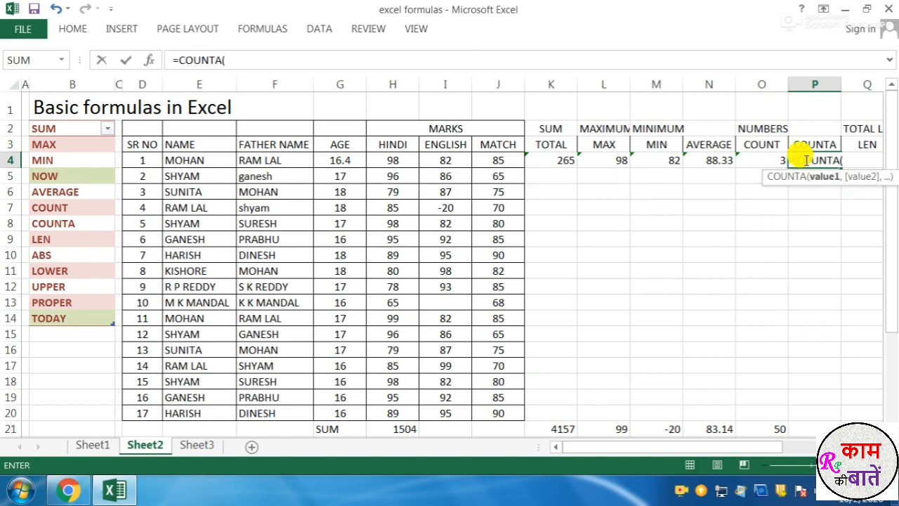
pyautogui.moveTo(376, 156); pyautogui.dragTo(486, 160)
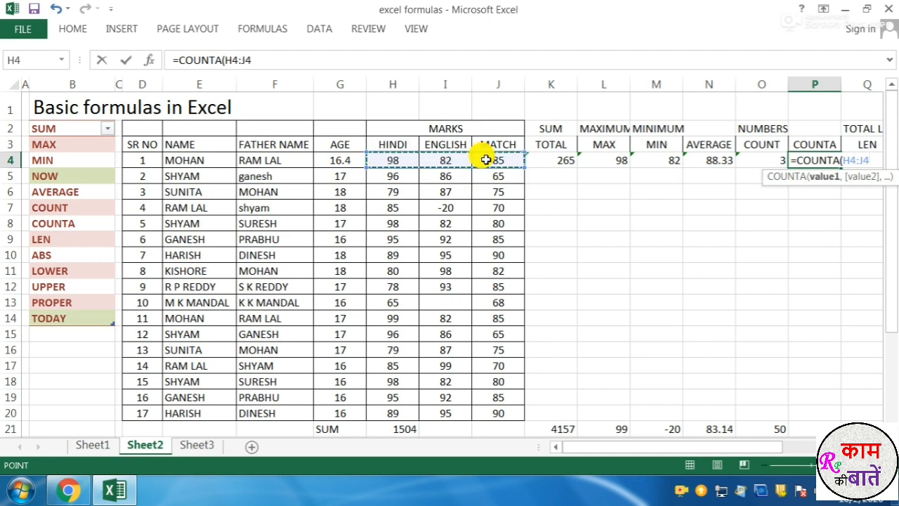
pyautogui.press('Return')
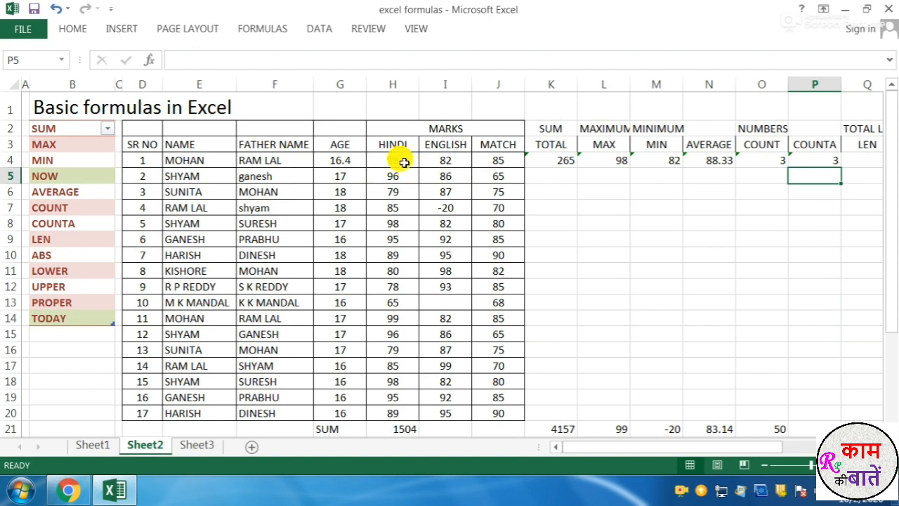
# Step: Replace the first student's English mark in I4 with the letter A to compare COUNT and COUNTA
pyautogui.moveTo(404, 162); pyautogui.dragTo(484, 163)
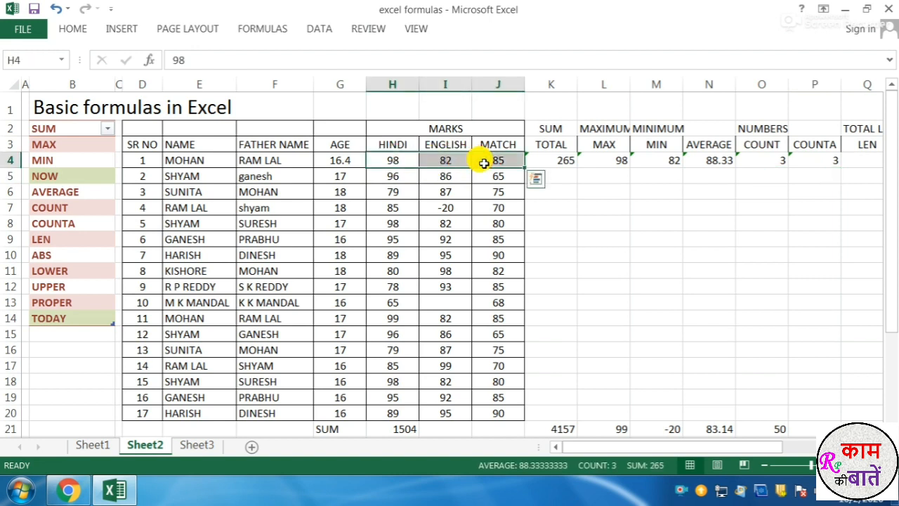
pyautogui.click(453, 161)
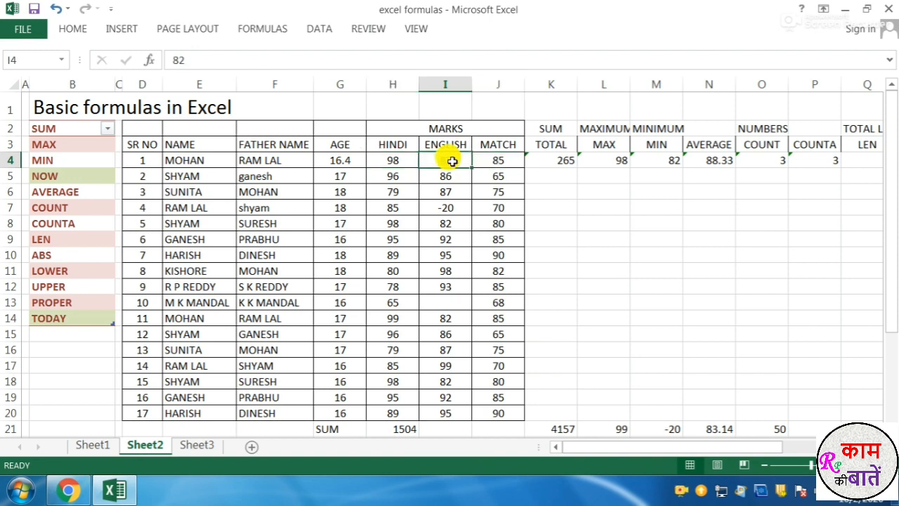
pyautogui.press('Return')
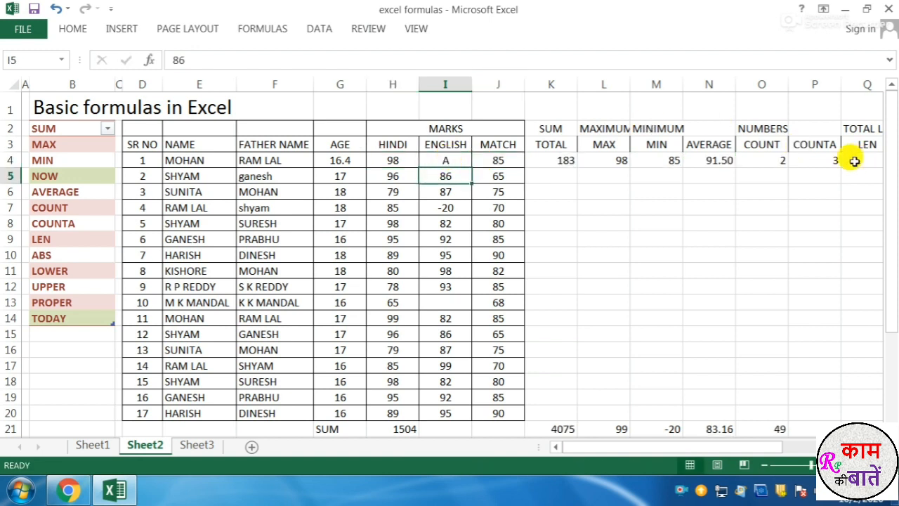
# Step: Replace the first student's English mark in I4 with the symbol % and with @ to compare COUNT and COUNTA
pyautogui.click(452, 161)
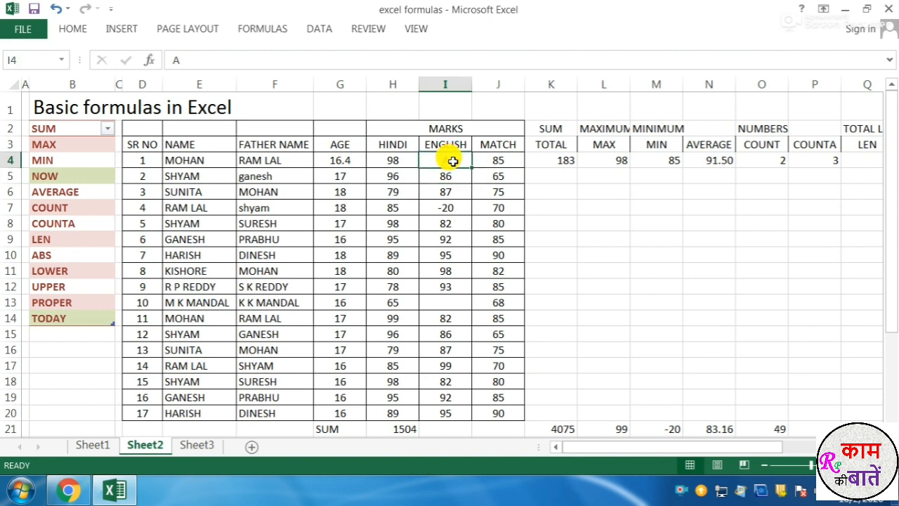
pyautogui.write('5')
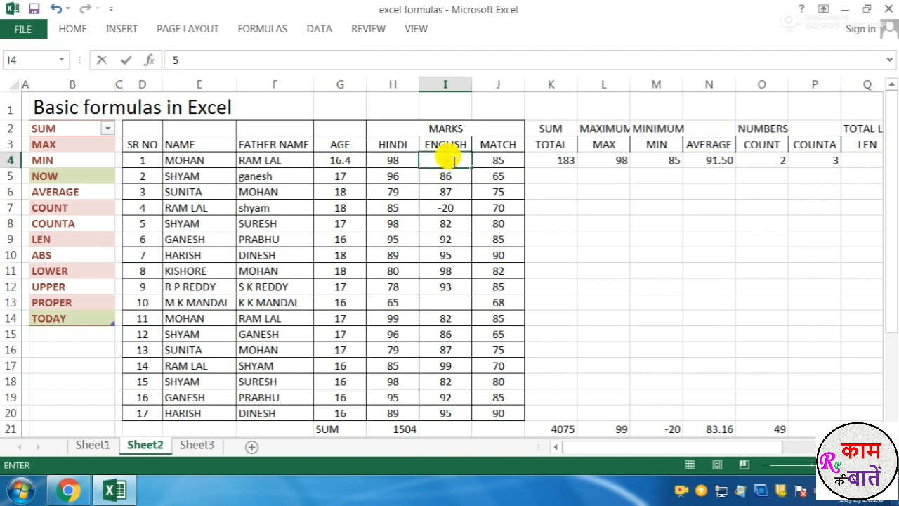
pyautogui.click(722, 238)
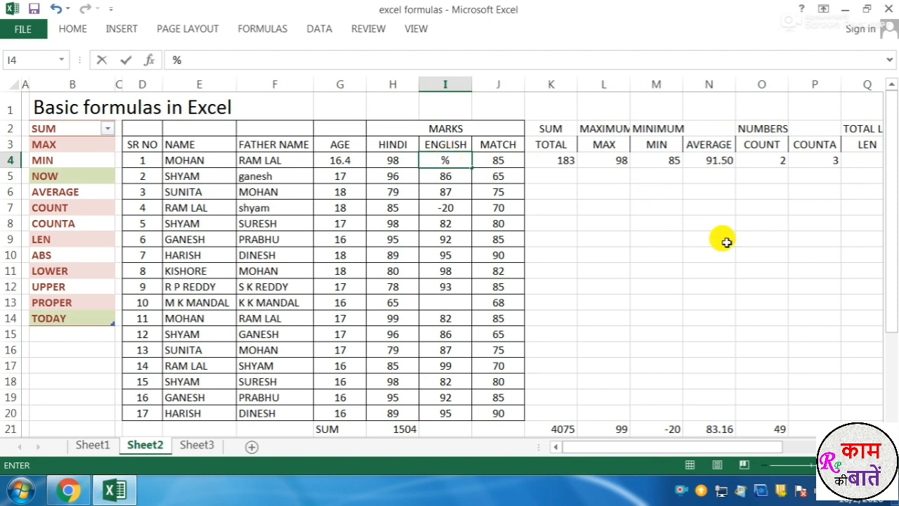
pyautogui.click(451, 162)
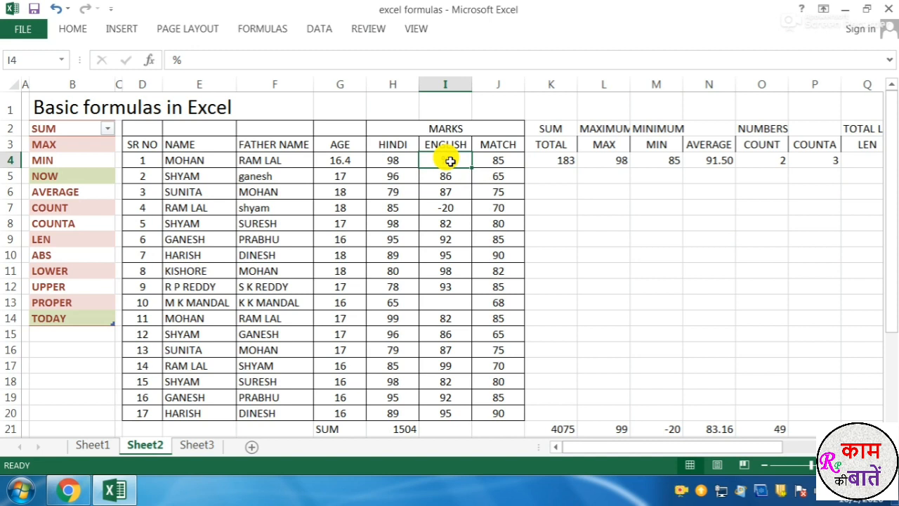
pyautogui.click(606, 206)
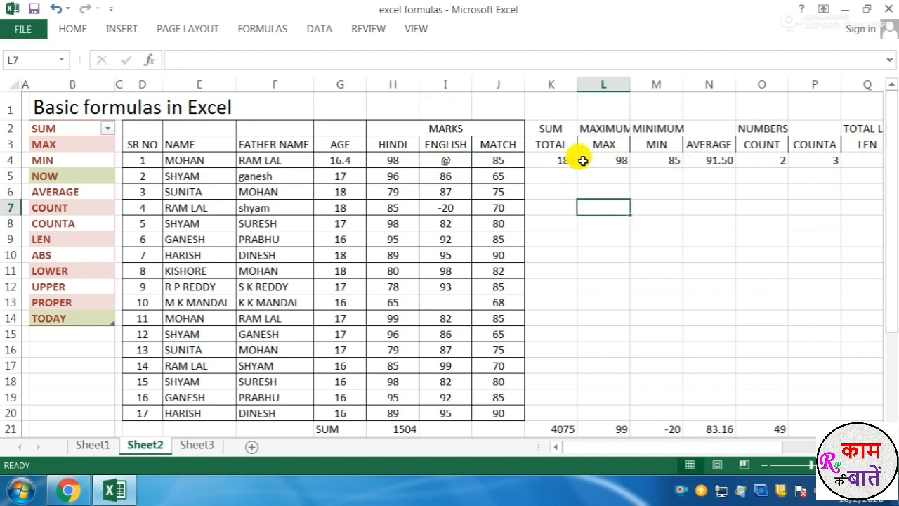
# Step: Clear the first student's English mark in I4 and enter NA in its place
pyautogui.click(445, 157)
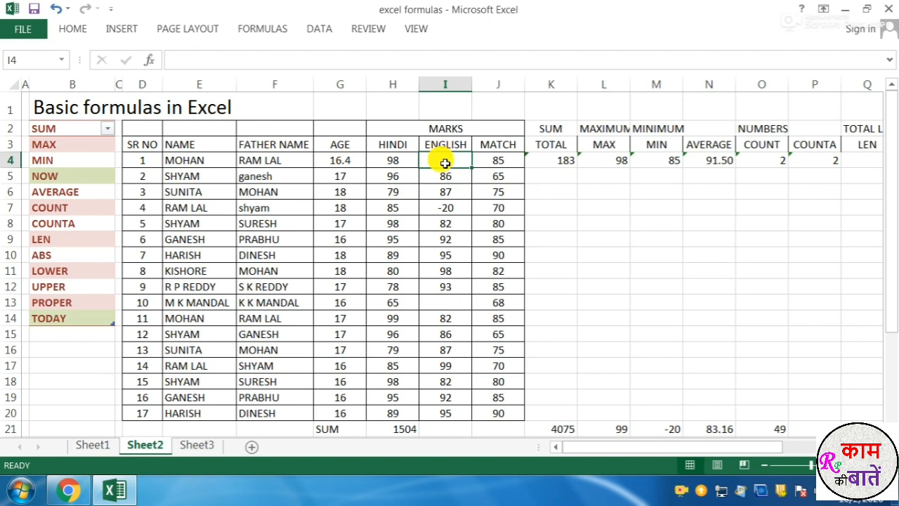
pyautogui.write('NA')
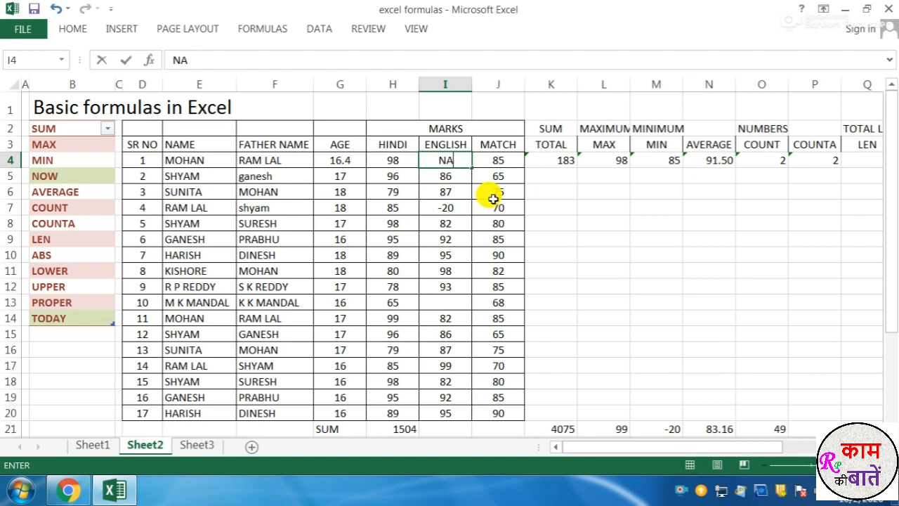
pyautogui.click(603, 253)
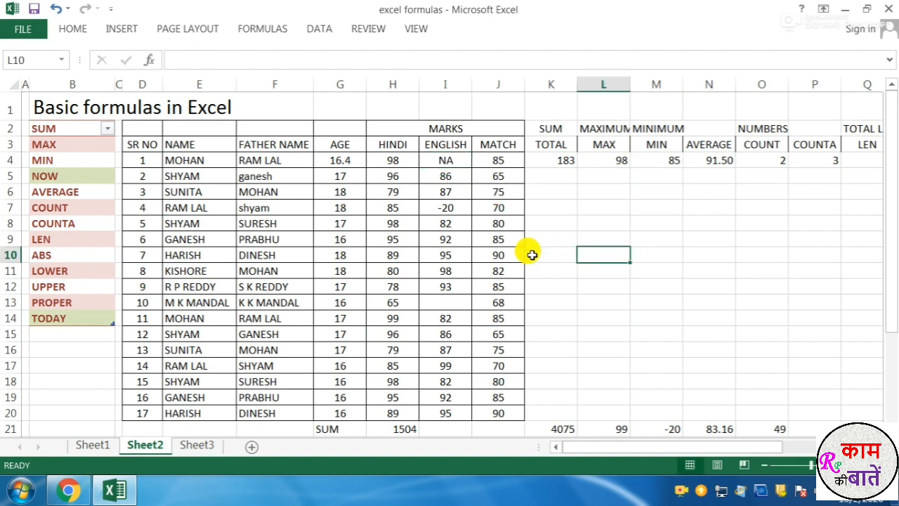
# Step: Examine the COUNTA formula in P4 and the COUNT formula in O4 against the marks in H4:J4 and the blank English mark in I13
pyautogui.click(823, 161)
pyautogui.click(456, 160)
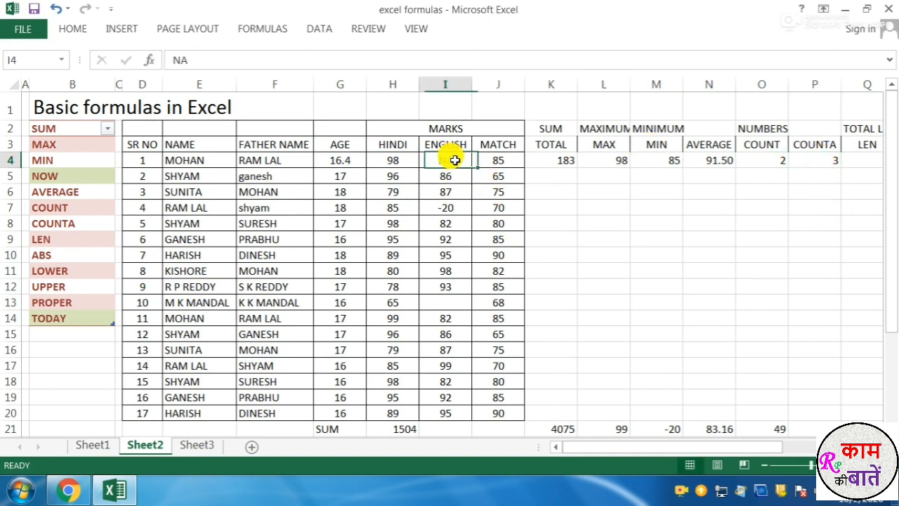
pyautogui.click(819, 156)
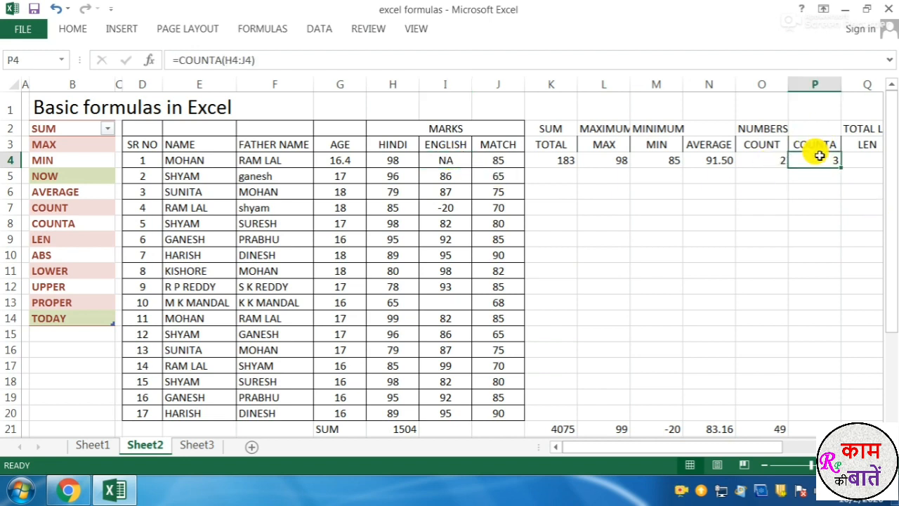
pyautogui.click(450, 300)
pyautogui.moveTo(394, 161); pyautogui.dragTo(494, 164)
pyautogui.click(808, 219)
pyautogui.click(758, 161)
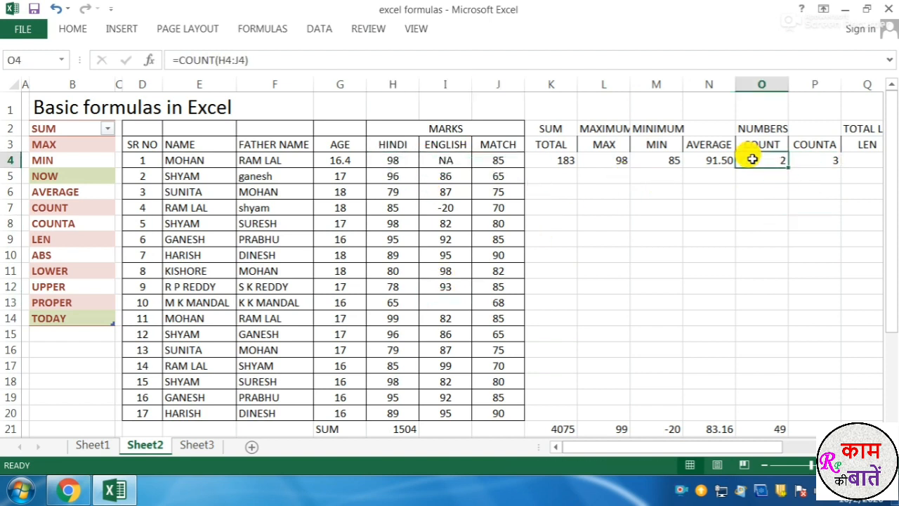
pyautogui.moveTo(408, 161); pyautogui.dragTo(485, 163)
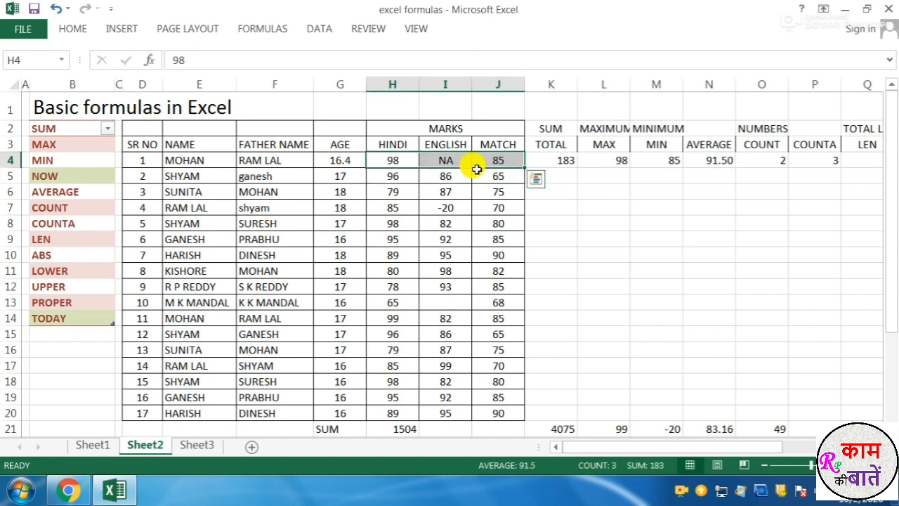
# Step: Set the first student's English mark in I4 to 82 and compare the COUNT and COUNTA cells in O3:P4
pyautogui.click(453, 162)
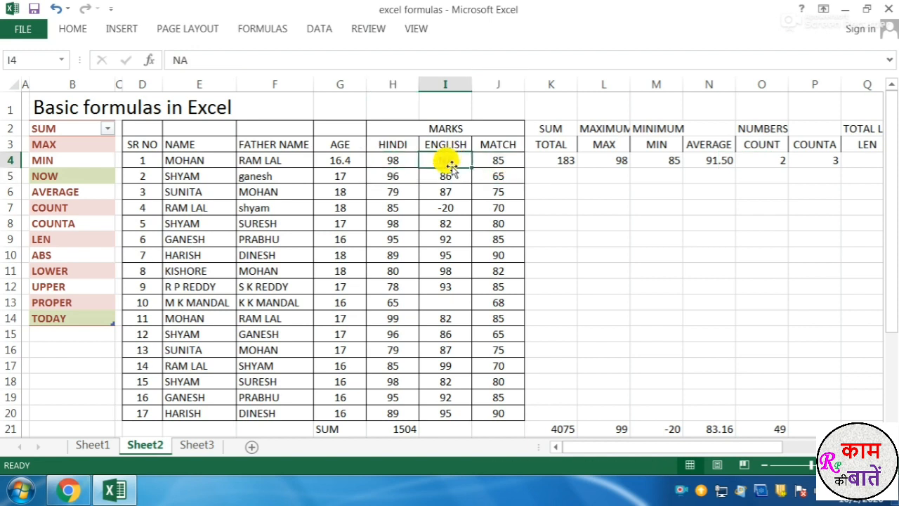
pyautogui.write('82')
pyautogui.press('Return')
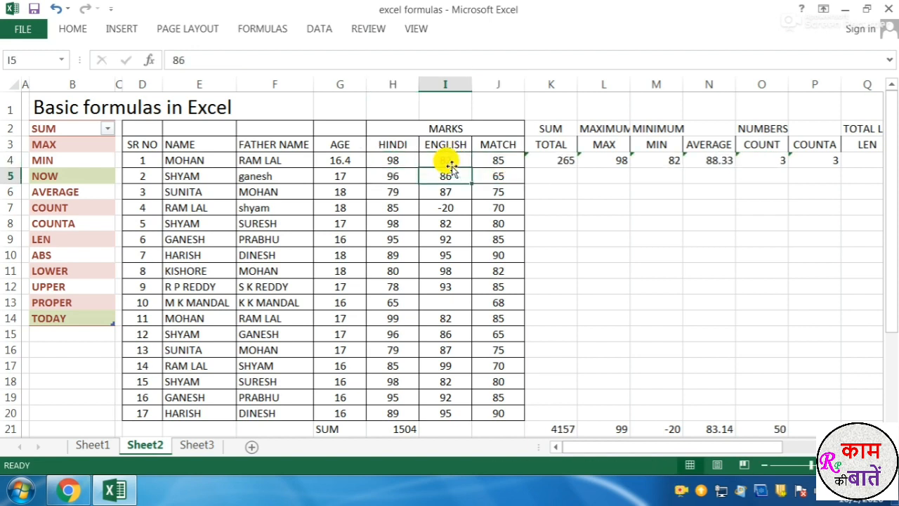
pyautogui.click(792, 193)
pyautogui.click(763, 147)
pyautogui.moveTo(762, 147); pyautogui.dragTo(811, 161)
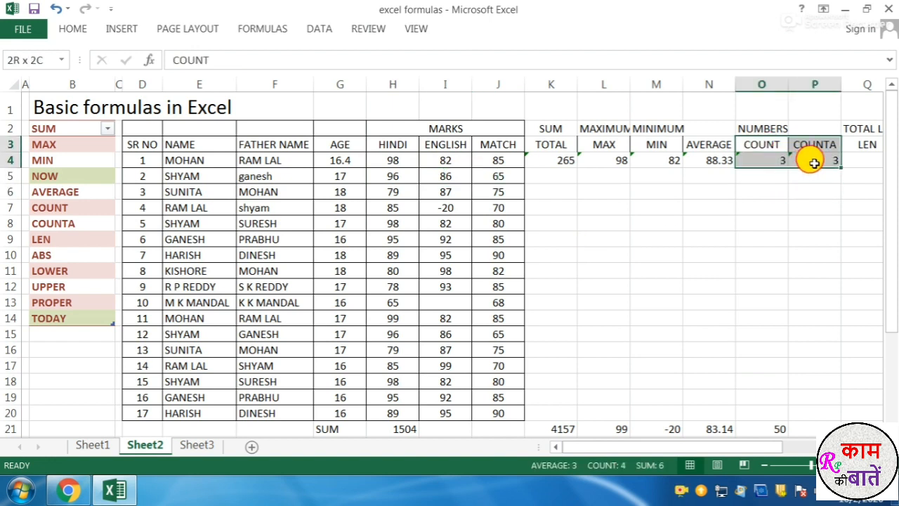
# Step: Hide the finished formula columns K through P, from TOTAL to COUNTA, to move on to LEN
pyautogui.moveTo(84, 209)
pyautogui.mouseDown()
pyautogui.moveTo(83, 231)
pyautogui.moveTo(84, 224)
pyautogui.mouseUp()
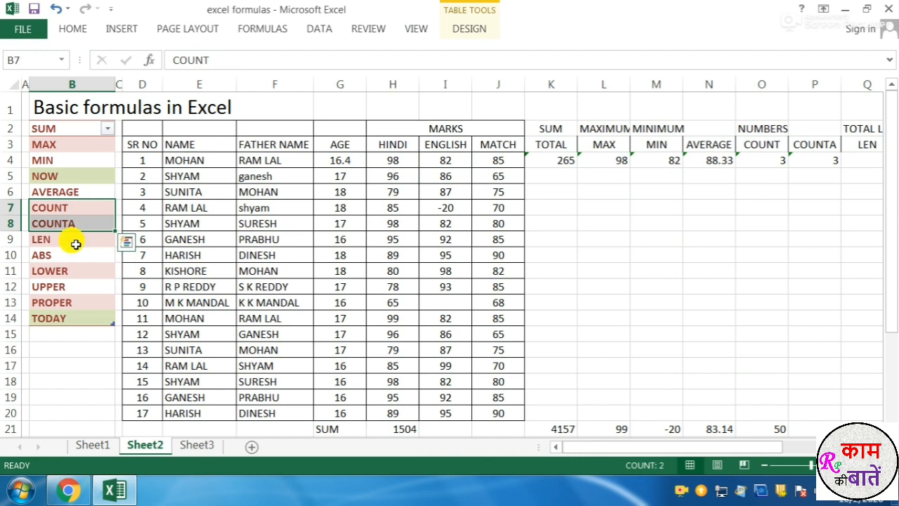
pyautogui.click(72, 241)
pyautogui.moveTo(542, 83); pyautogui.dragTo(791, 87)
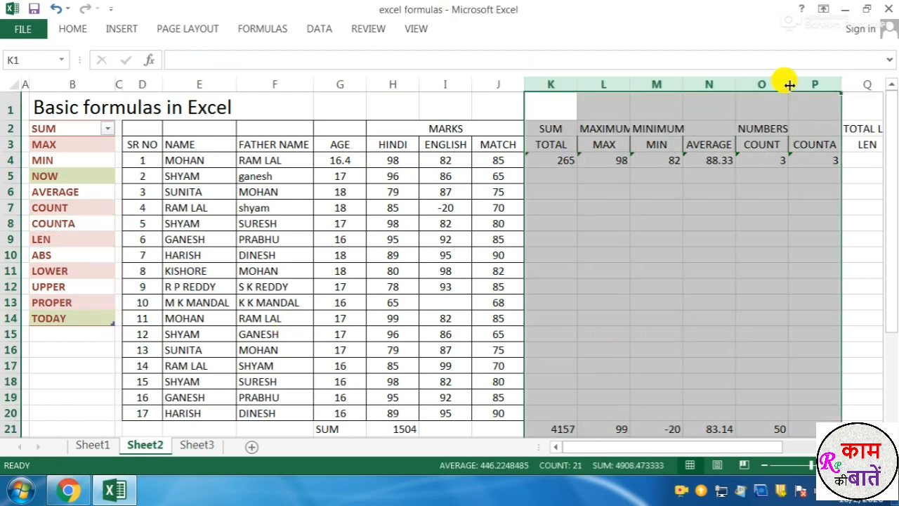
pyautogui.rightClick(789, 87)
pyautogui.click(720, 300)
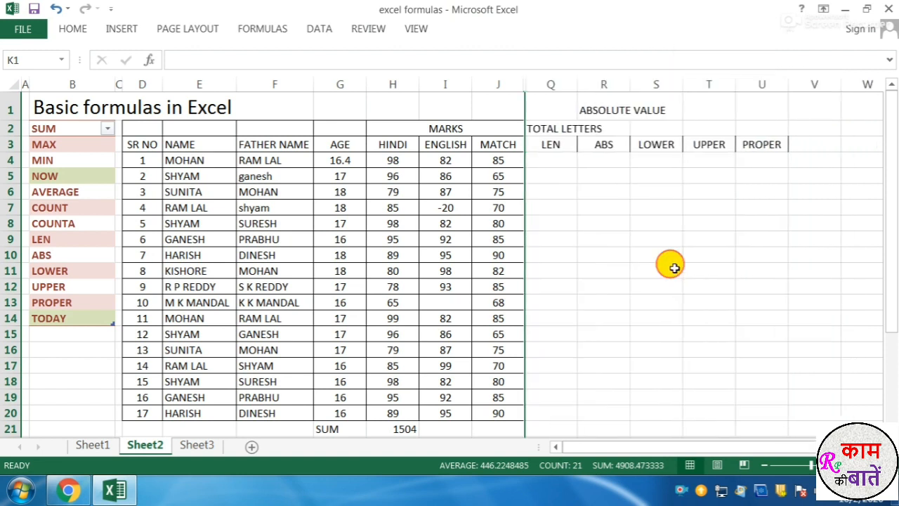
pyautogui.click(659, 269)
# Step: Examine the LEN column's heading and first cell, and the student and father names in rows 4 to 9
pyautogui.scroll(1, 258, 248)
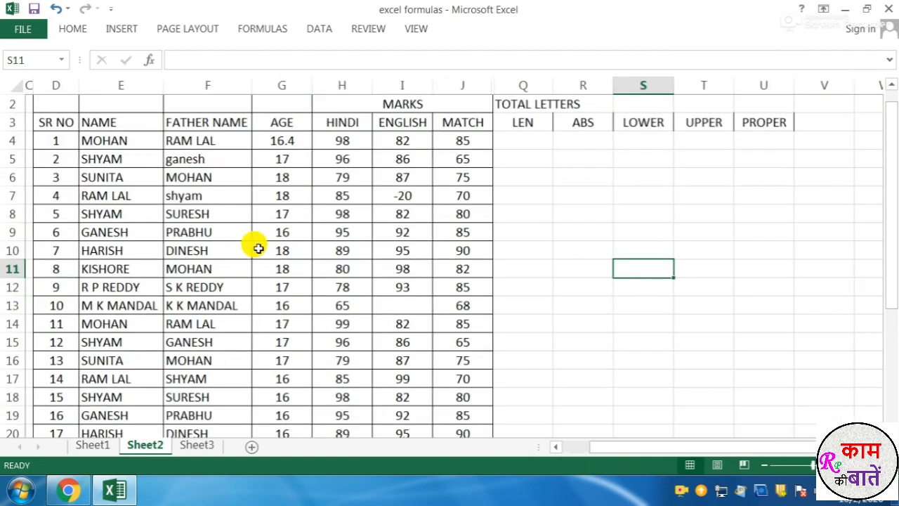
pyautogui.moveTo(608, 445); pyautogui.dragTo(589, 447)
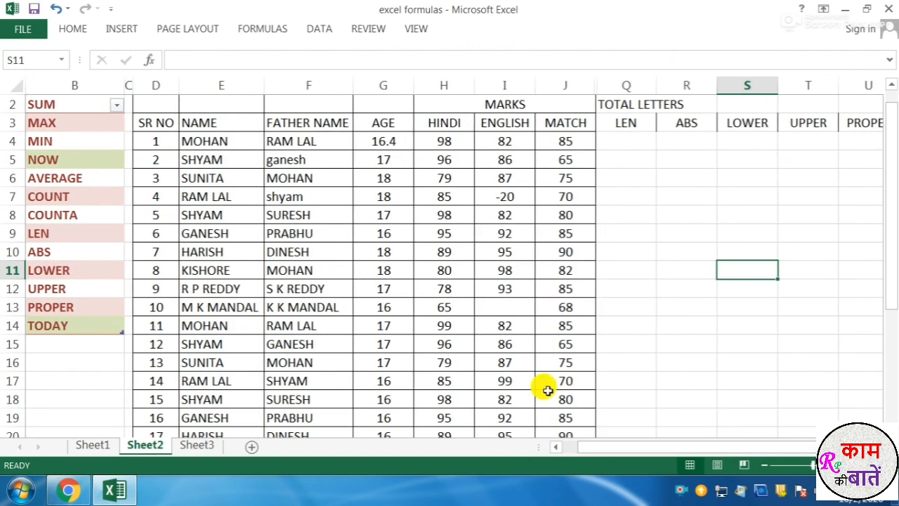
pyautogui.scroll(1, 545, 388)
pyautogui.scroll(-1, 544, 389)
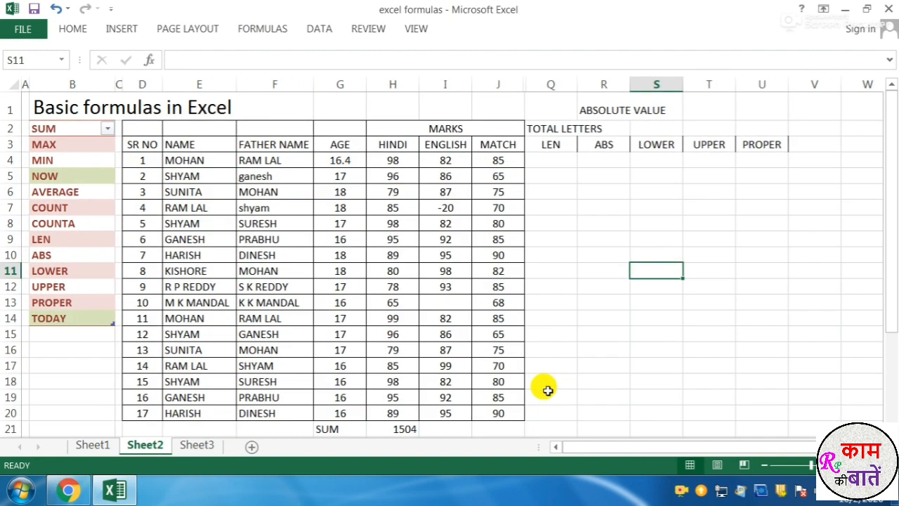
pyautogui.scroll(-1, 541, 387)
pyautogui.scroll(1, 542, 387)
pyautogui.moveTo(562, 151); pyautogui.dragTo(561, 163)
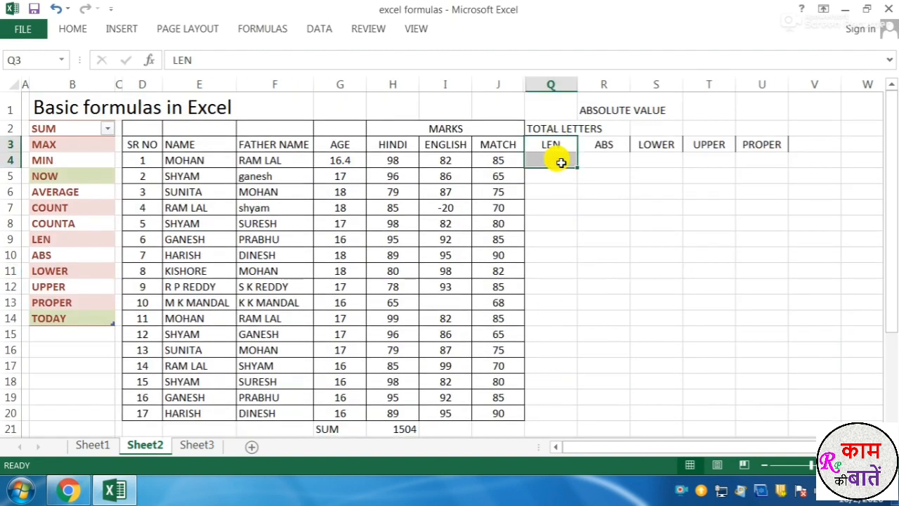
pyautogui.click(562, 162)
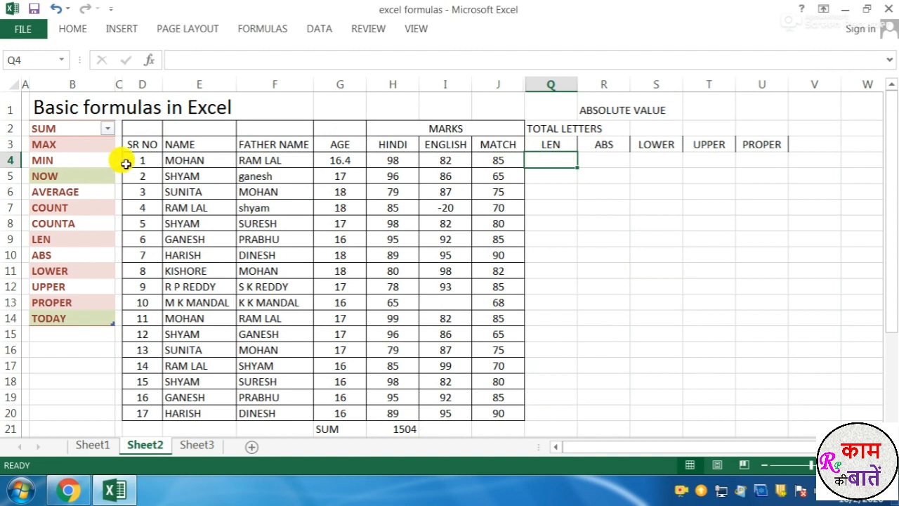
pyautogui.click(250, 156)
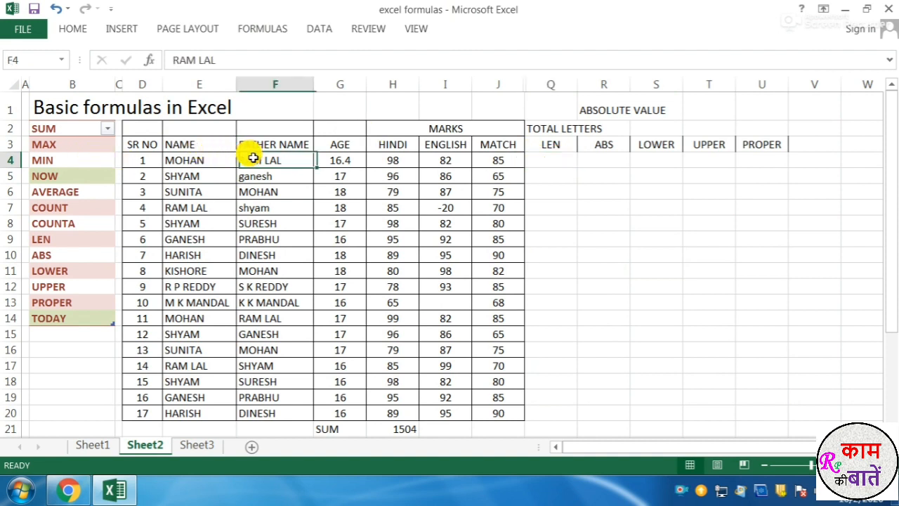
pyautogui.click(190, 162)
pyautogui.click(201, 187)
pyautogui.click(221, 175)
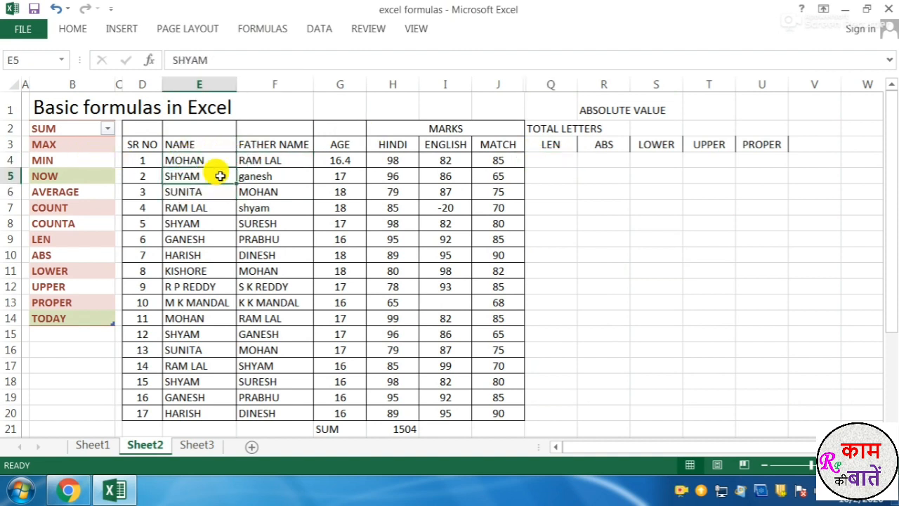
pyautogui.click(251, 188)
pyautogui.click(253, 175)
pyautogui.click(197, 206)
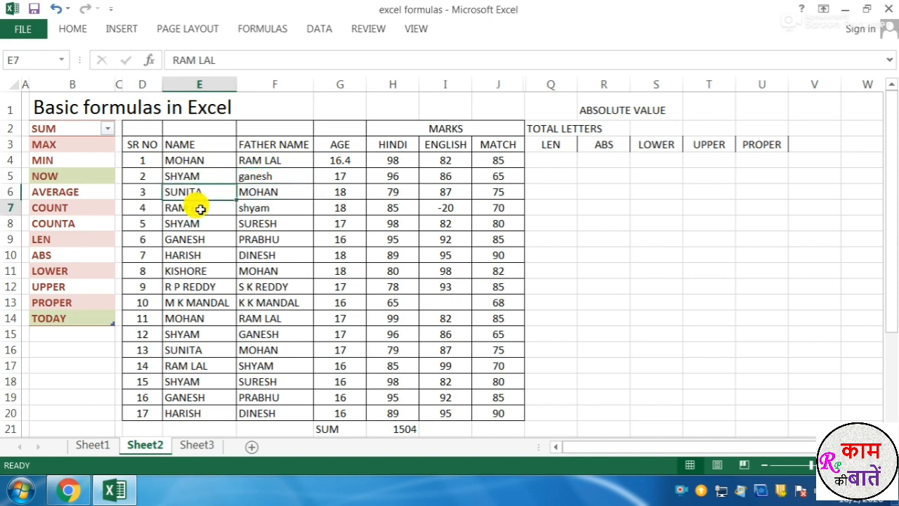
pyautogui.click(258, 206)
pyautogui.click(209, 225)
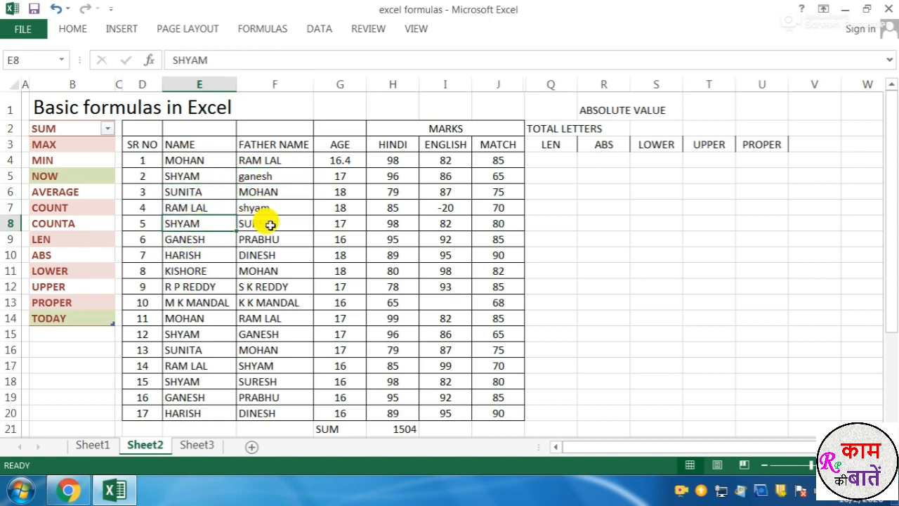
pyautogui.click(217, 239)
pyautogui.click(269, 234)
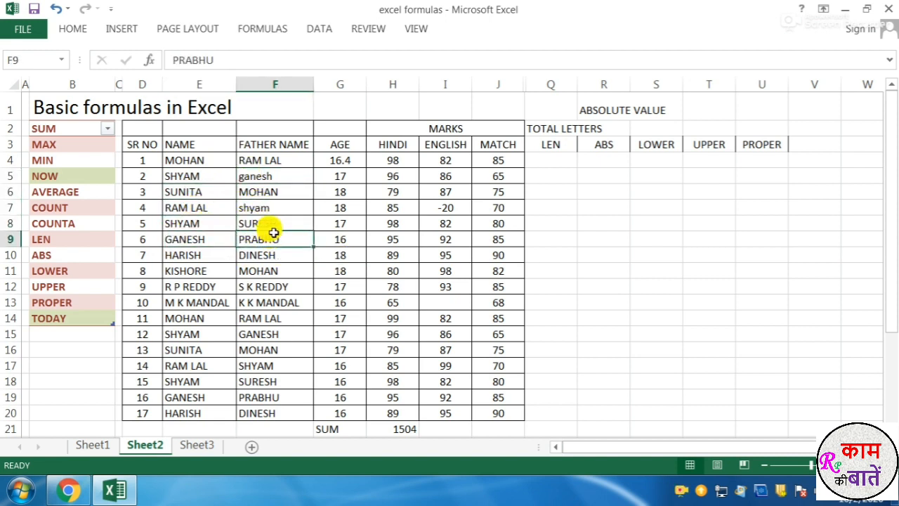
pyautogui.click(265, 222)
# Step: Count the characters of the first student's father name in Q4 with =LEN(F4), and check the formula against the name in F4
pyautogui.click(541, 160)
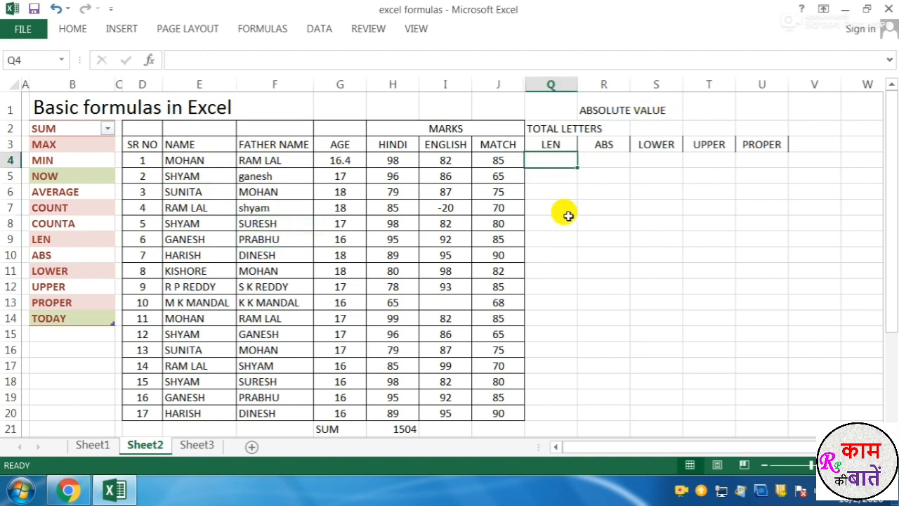
pyautogui.write('=LE')
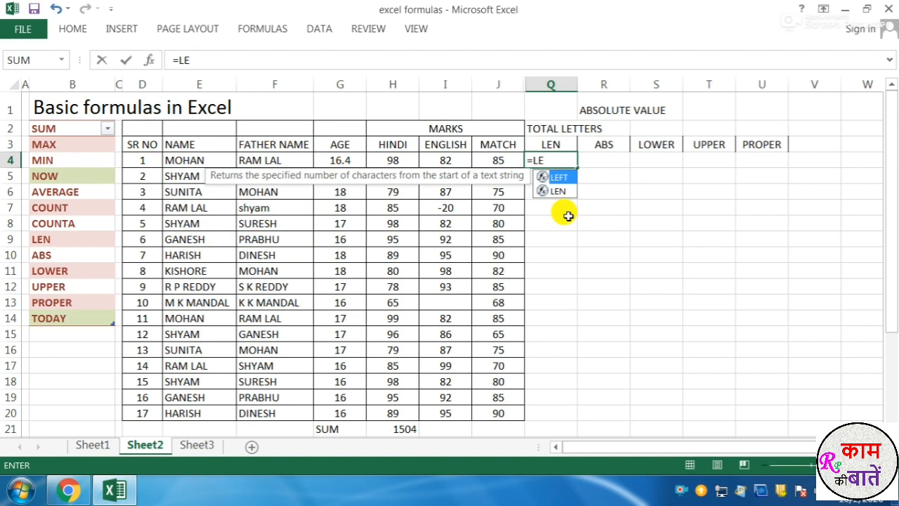
pyautogui.write('N(')
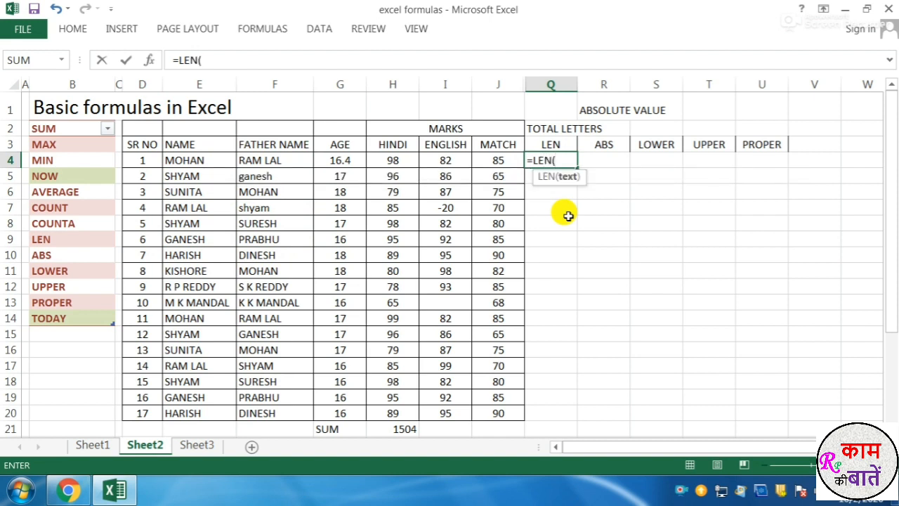
pyautogui.click(289, 163)
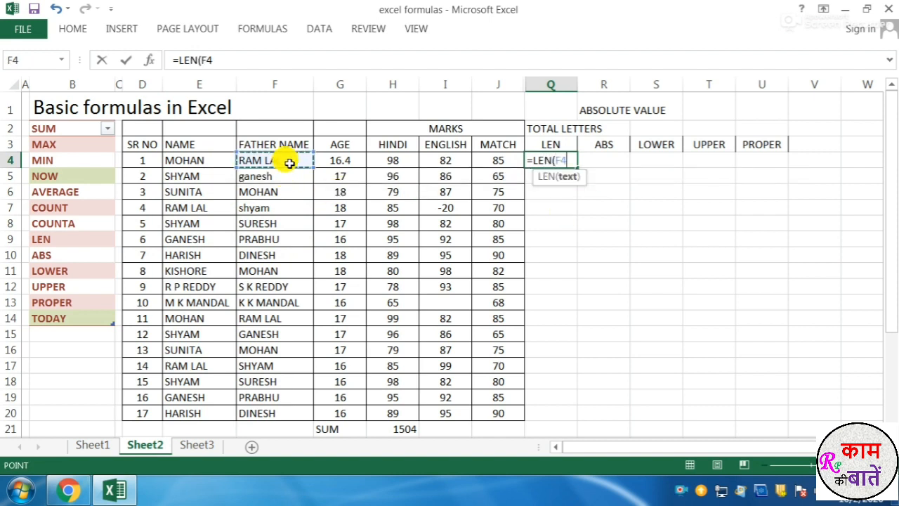
pyautogui.press('Return')
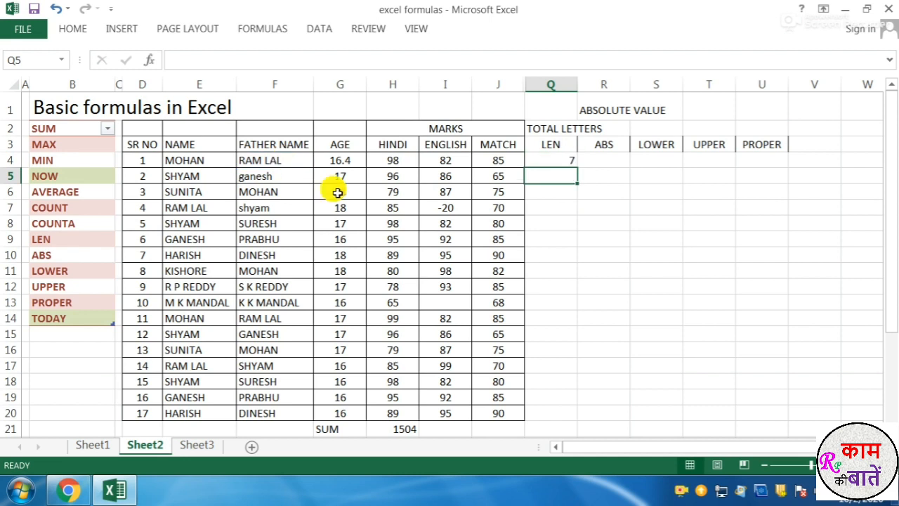
pyautogui.click(553, 162)
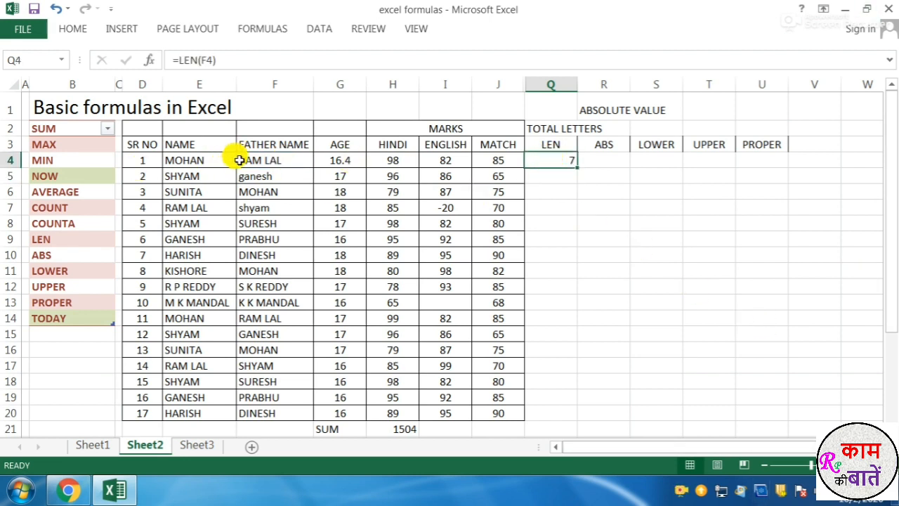
pyautogui.click(280, 161)
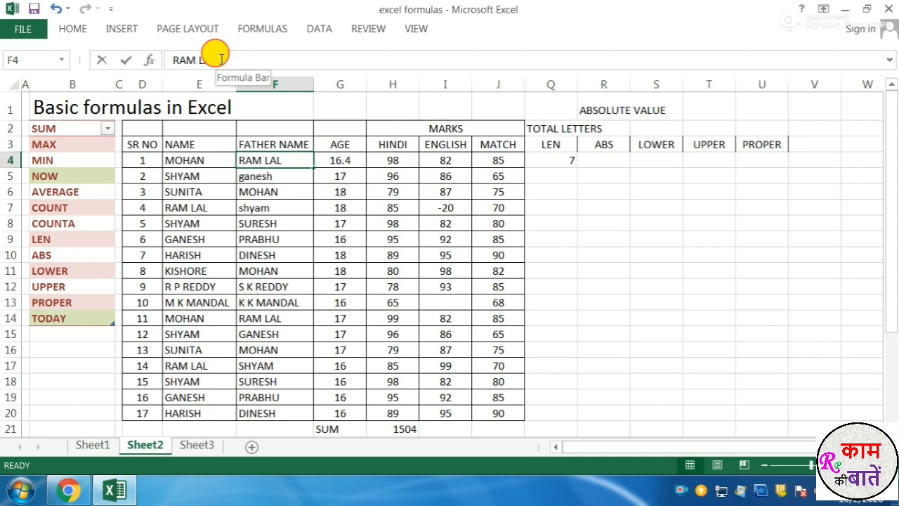
# Step: Check the father name in F4, note 40 LETTERS in G1 as an example, and clear the note again
pyautogui.moveTo(215, 60); pyautogui.dragTo(175, 60)
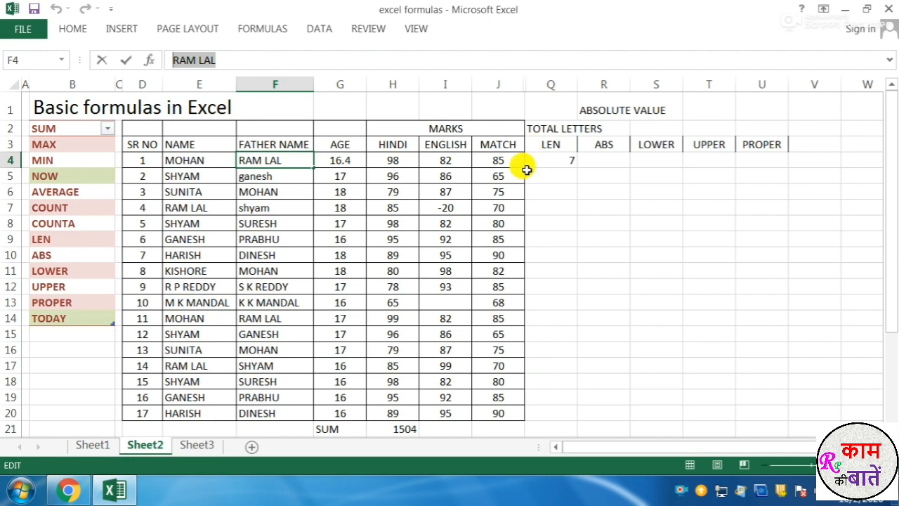
pyautogui.click(328, 100)
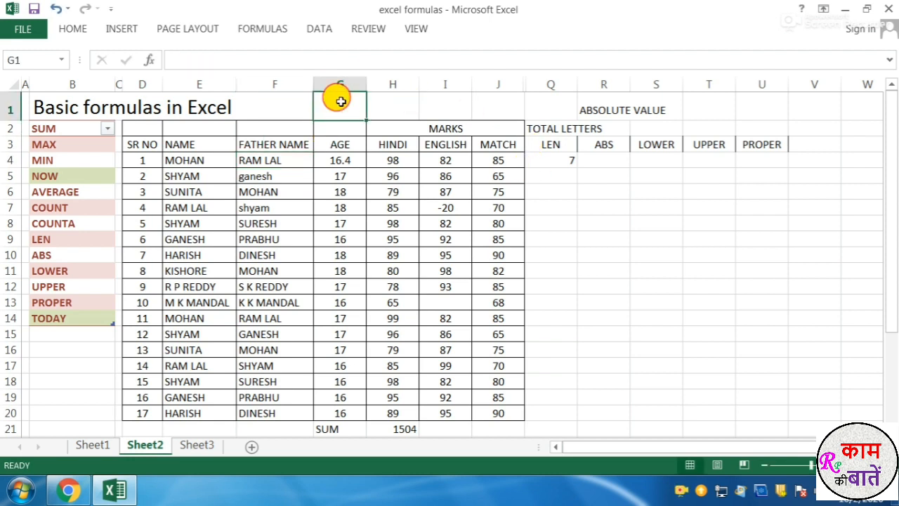
pyautogui.write('40 LETTERS')
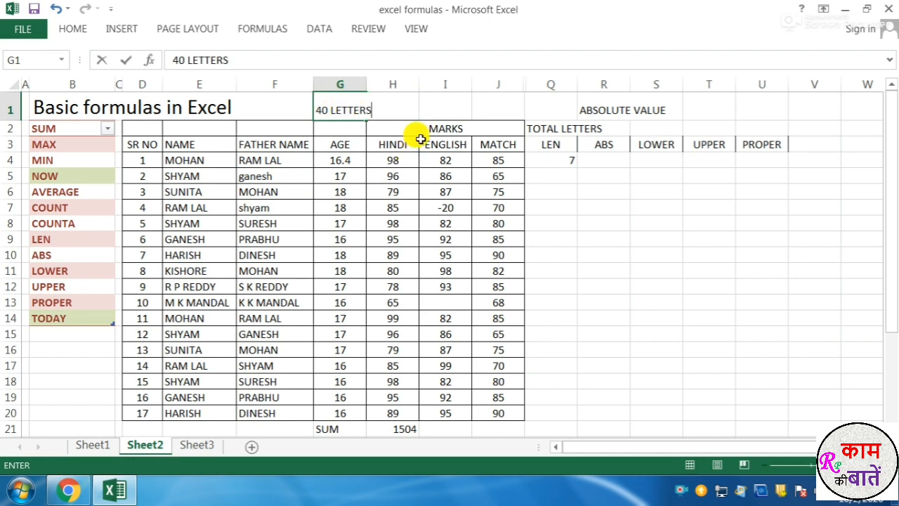
pyautogui.click(422, 102)
pyautogui.click(341, 109)
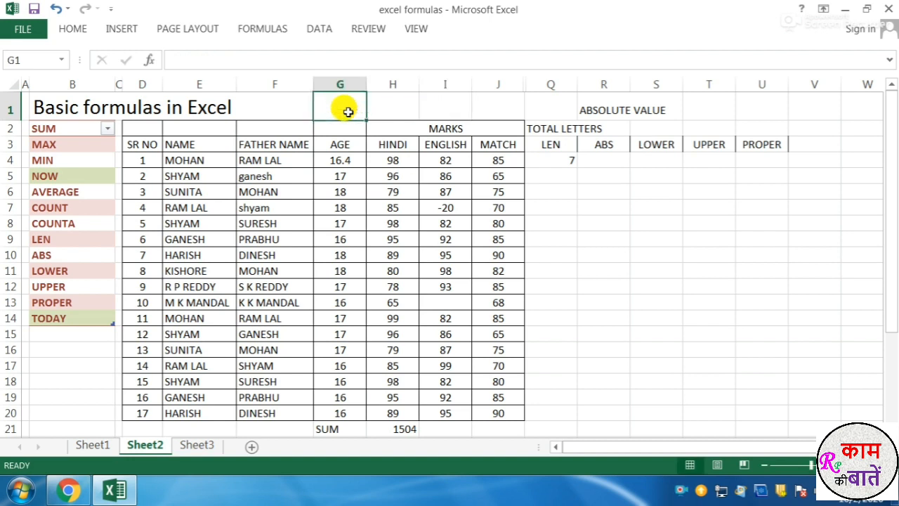
# Step: Copy the LEN formula from Q4 down to Q20 and check Q13 against the father name in F13
pyautogui.click(568, 158)
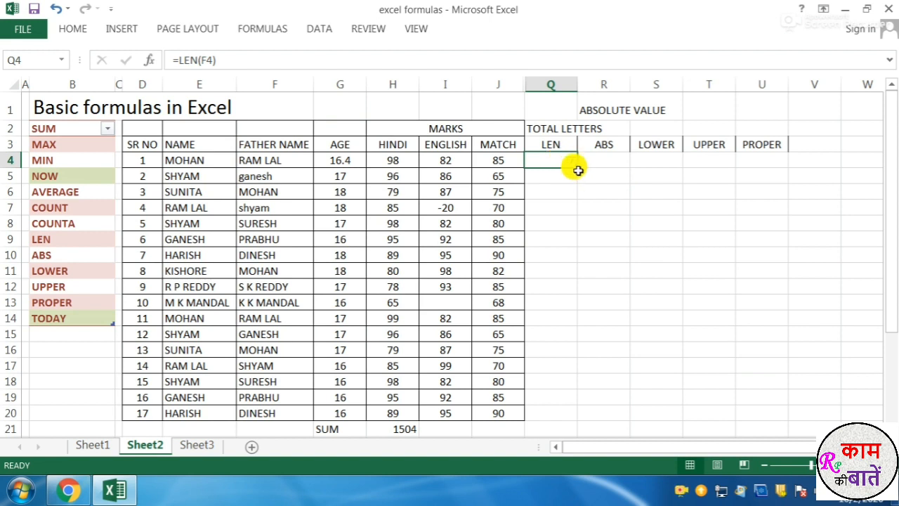
pyautogui.moveTo(576, 169); pyautogui.dragTo(578, 424)
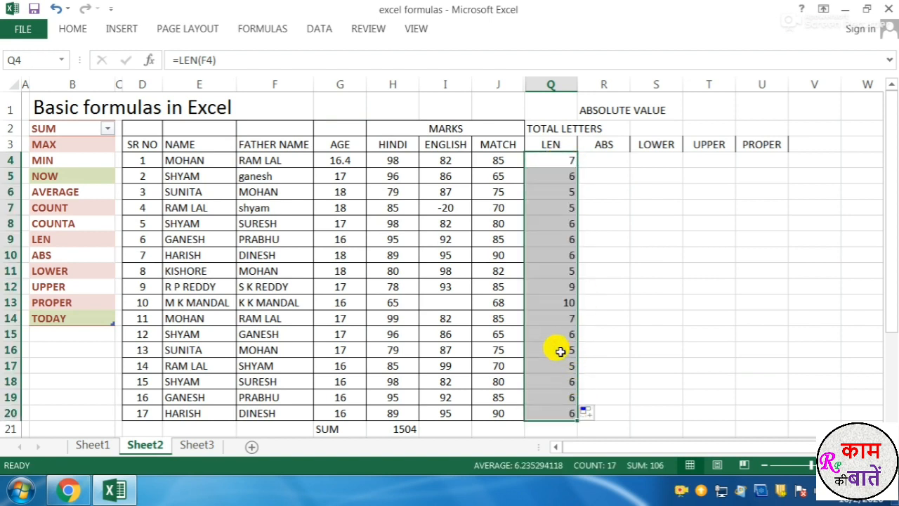
pyautogui.click(556, 302)
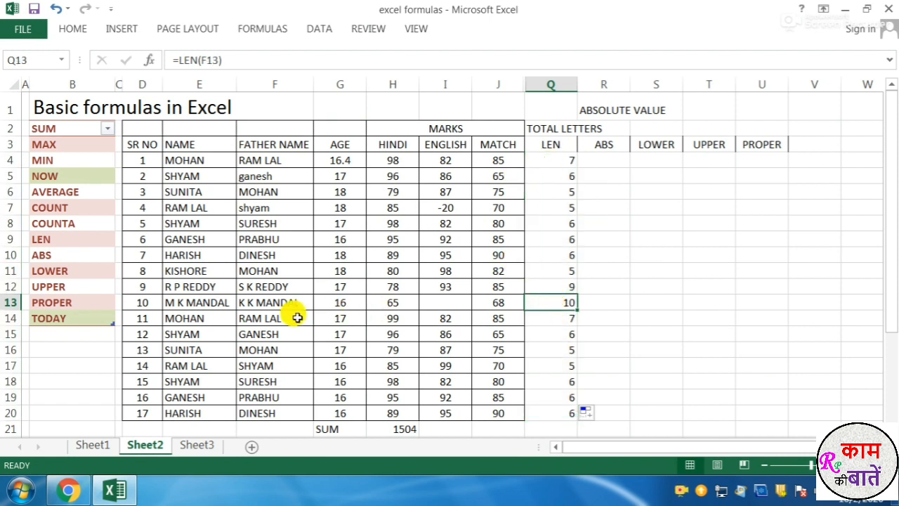
pyautogui.click(242, 301)
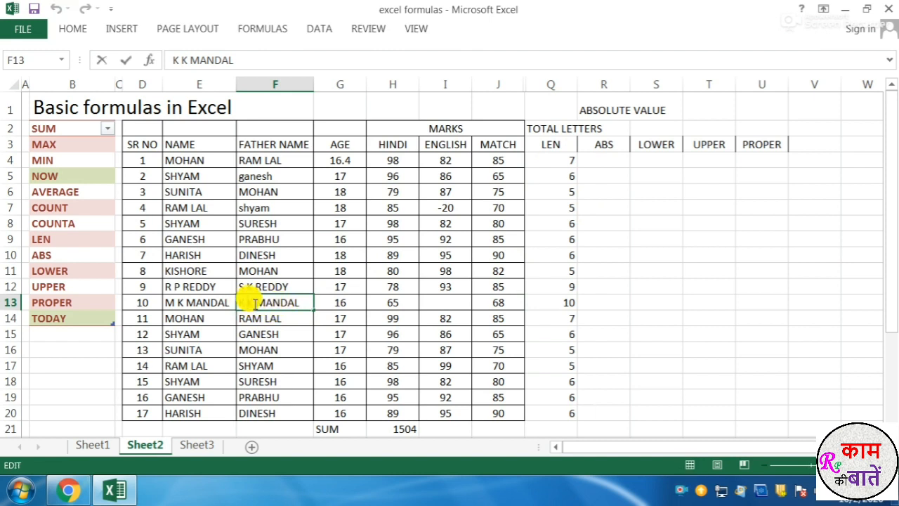
pyautogui.doubleClick(252, 302)
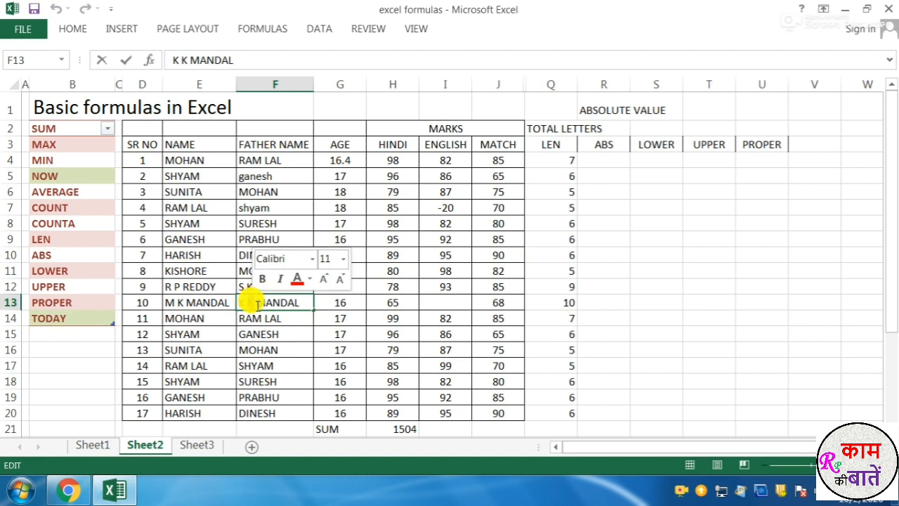
pyautogui.click(304, 305)
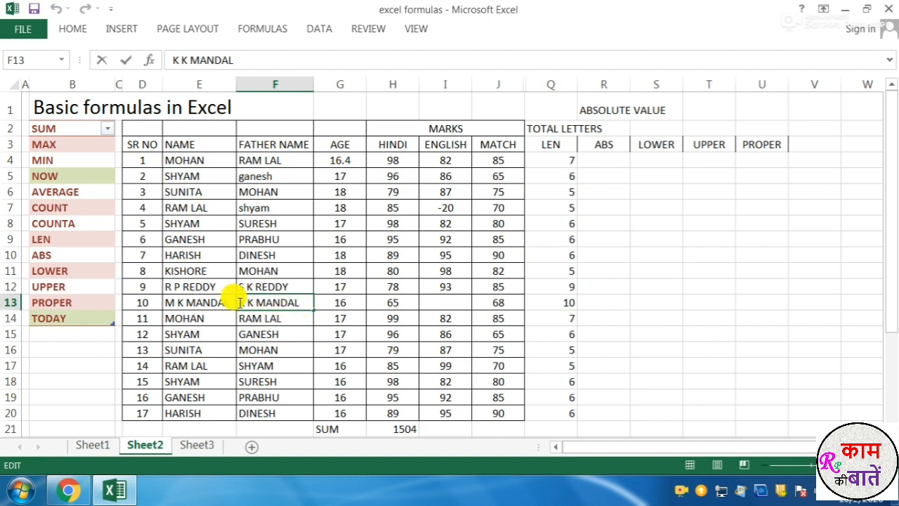
pyautogui.click(554, 303)
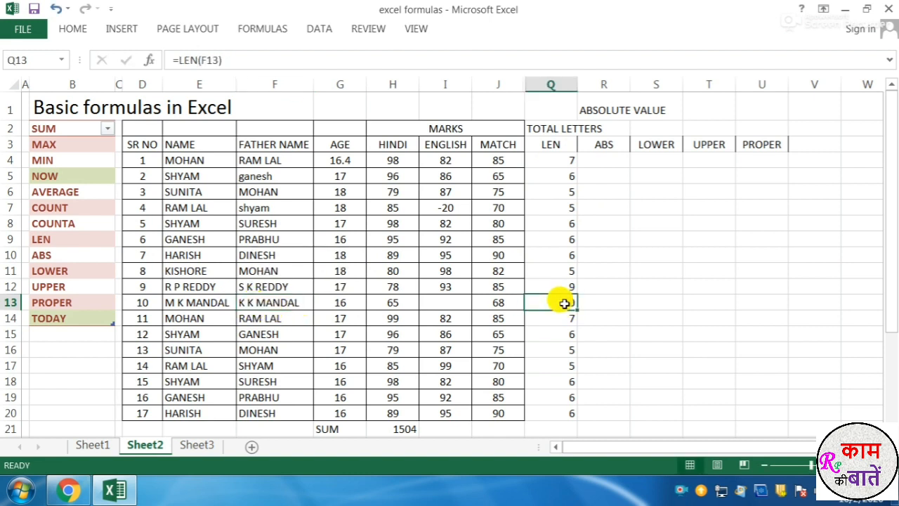
# Step: Examine the ABS column's heading and the ABS syntax in the formula overview on Sheet1, and return to R4 on Sheet2
pyautogui.click(602, 160)
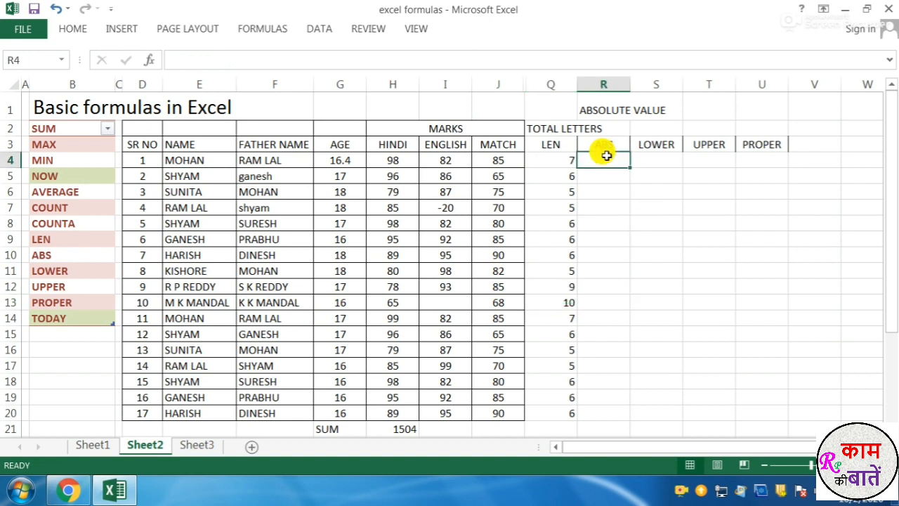
pyautogui.click(609, 144)
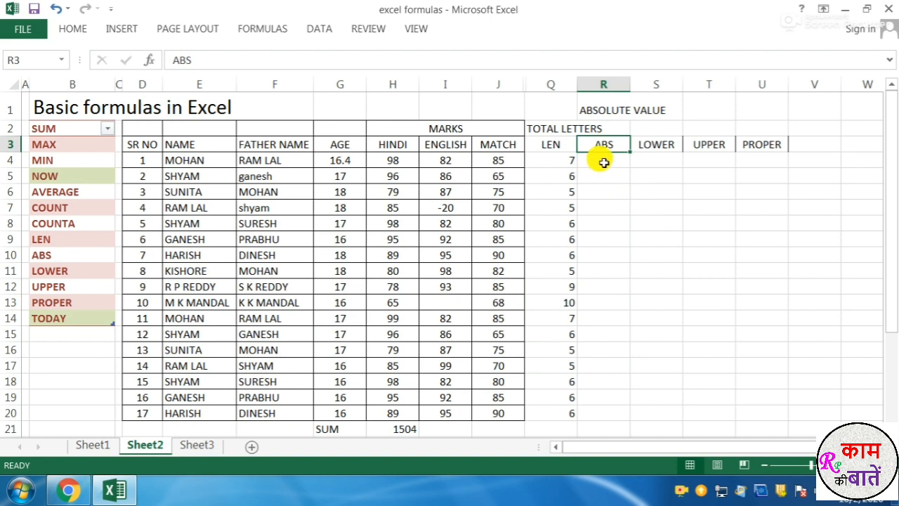
pyautogui.click(597, 162)
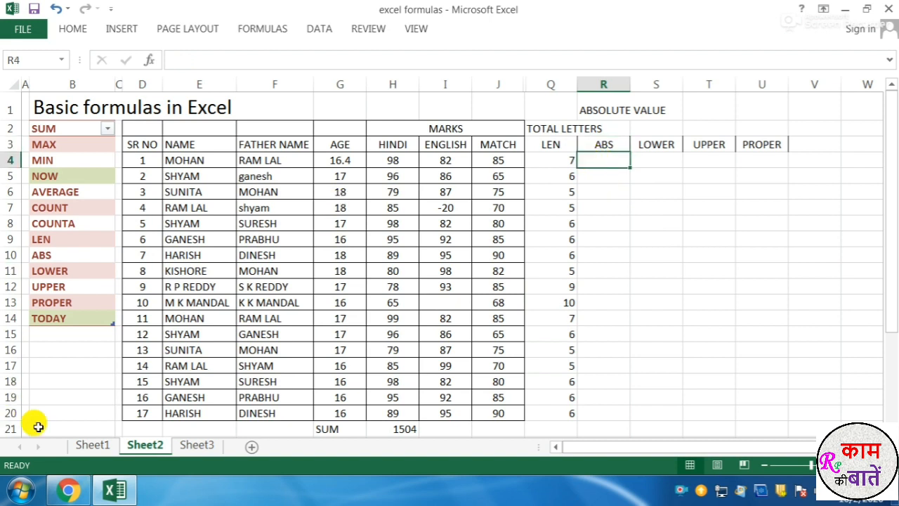
pyautogui.click(92, 444)
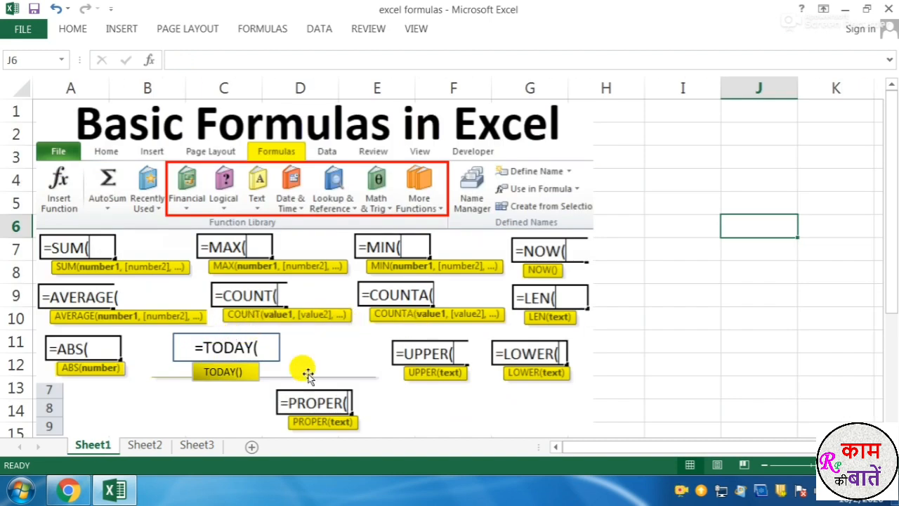
pyautogui.click(145, 445)
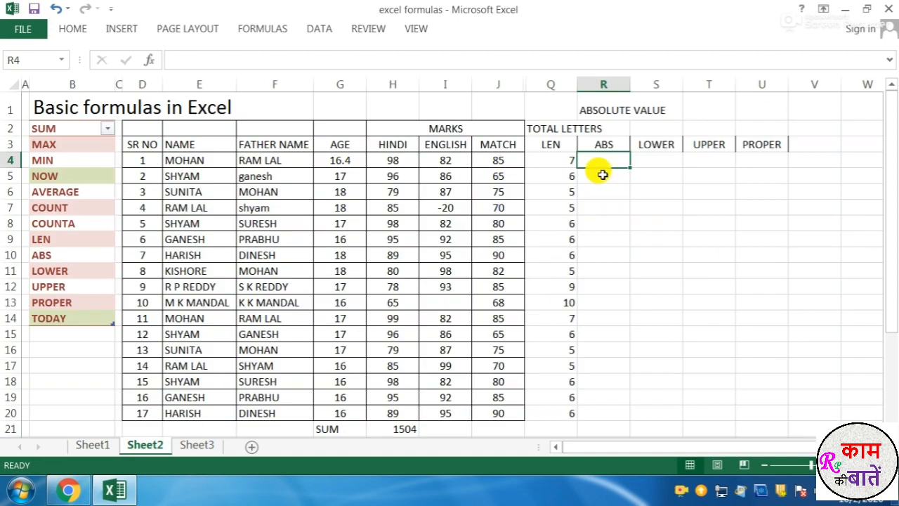
# Step: Enter =ABS(I4) in R4 to get the absolute value of the first student's English mark
pyautogui.write('=ABS(')
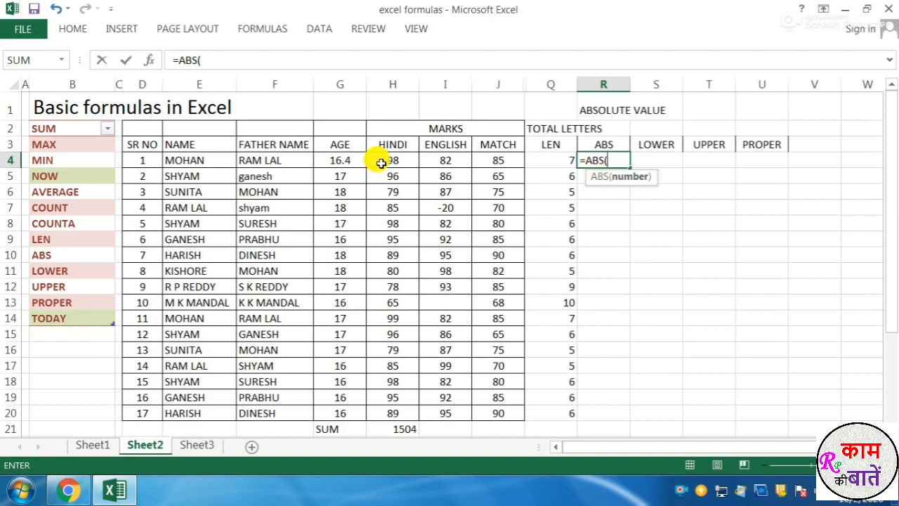
pyautogui.moveTo(381, 163); pyautogui.dragTo(412, 159)
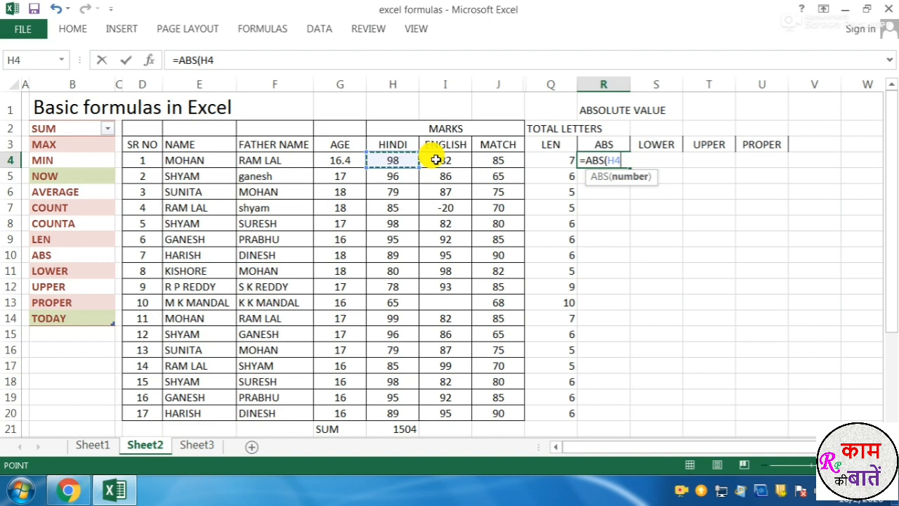
pyautogui.click(436, 160)
pyautogui.press('Return')
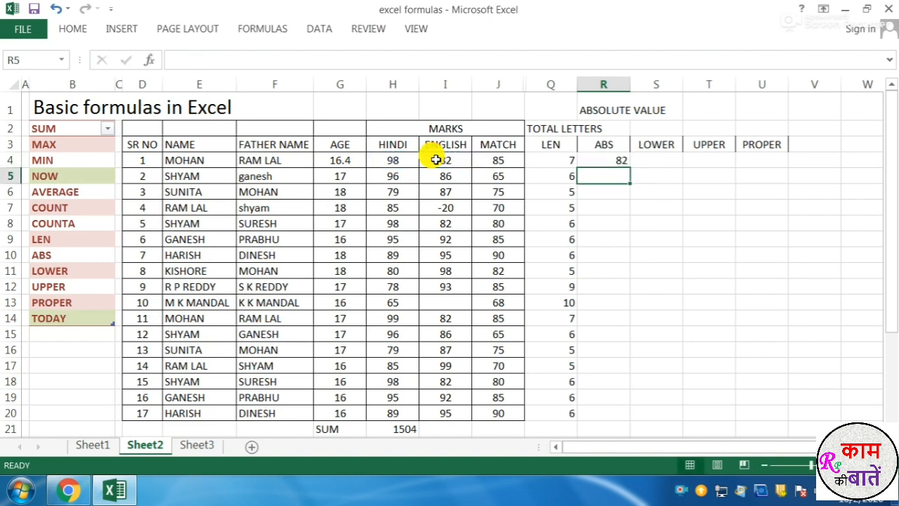
# Step: Copy the ABS formula from R4 down to R9 and compare R7 with the negative English mark in I7
pyautogui.click(443, 161)
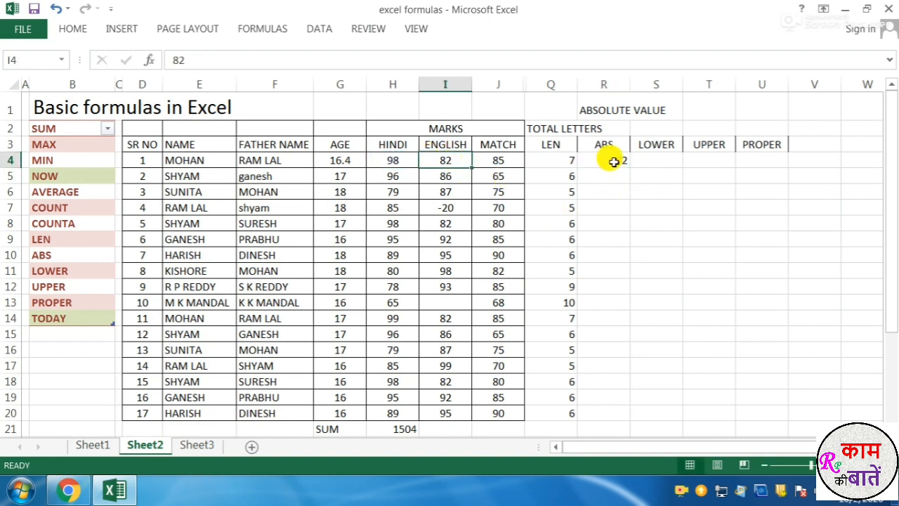
pyautogui.click(614, 162)
pyautogui.moveTo(630, 169); pyautogui.dragTo(626, 239)
pyautogui.click(446, 207)
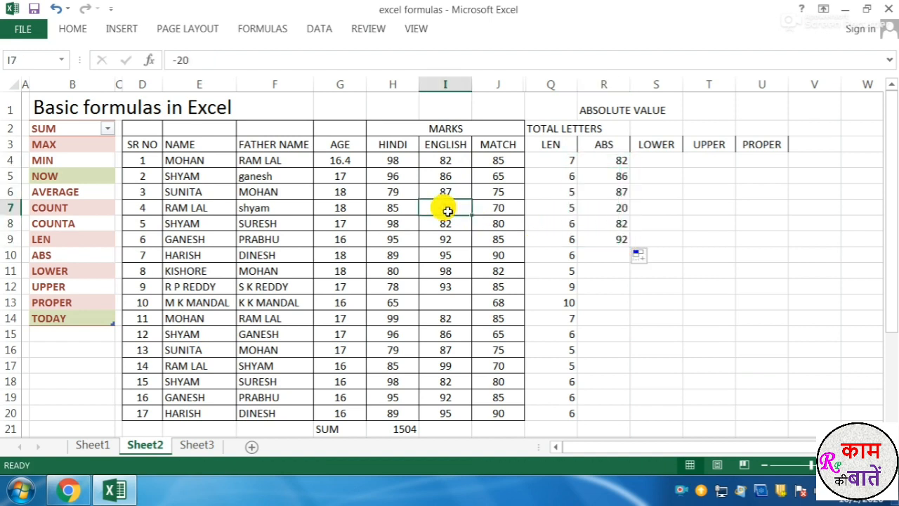
pyautogui.click(598, 208)
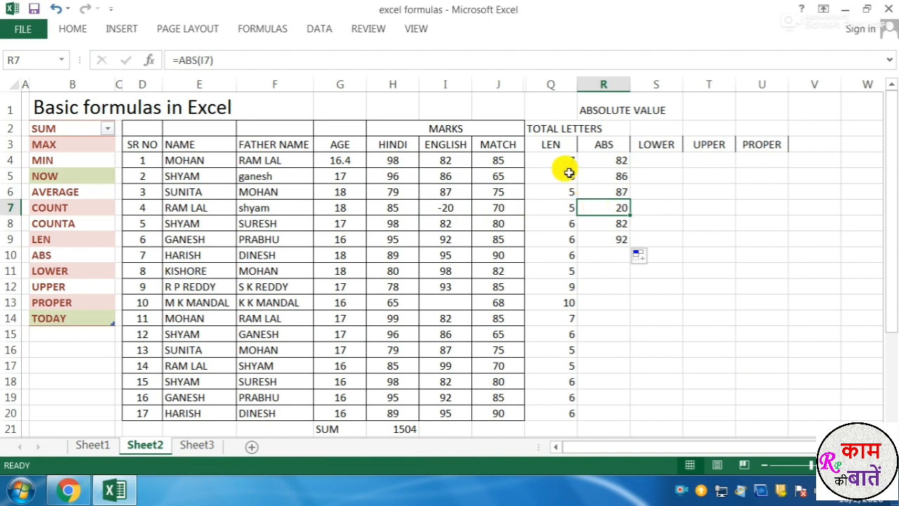
# Step: Change the third student's English mark in I6 to $87 and check the ABS formula in R6
pyautogui.doubleClick(441, 194)
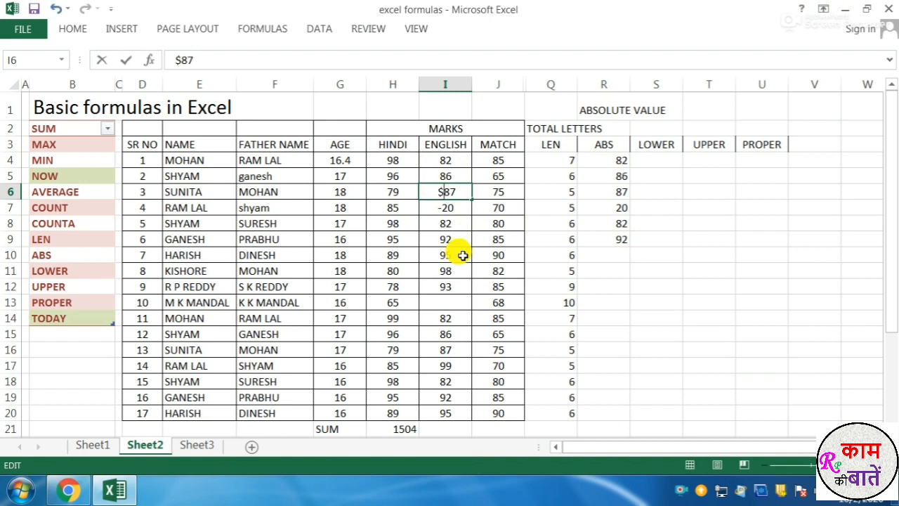
pyautogui.press('Return')
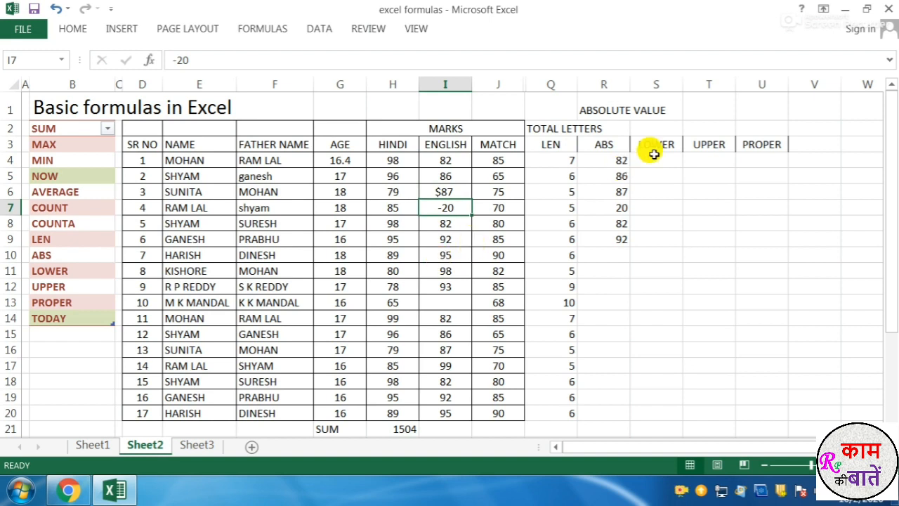
pyautogui.click(621, 188)
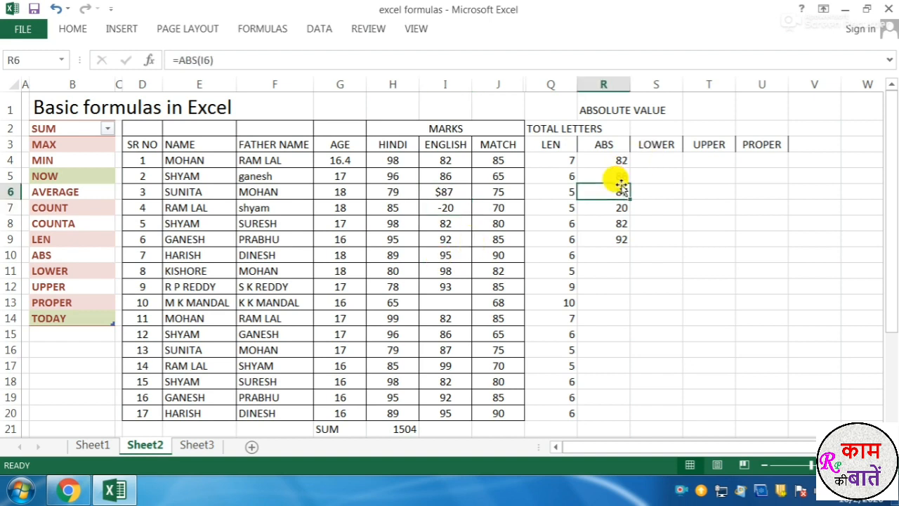
pyautogui.click(439, 192)
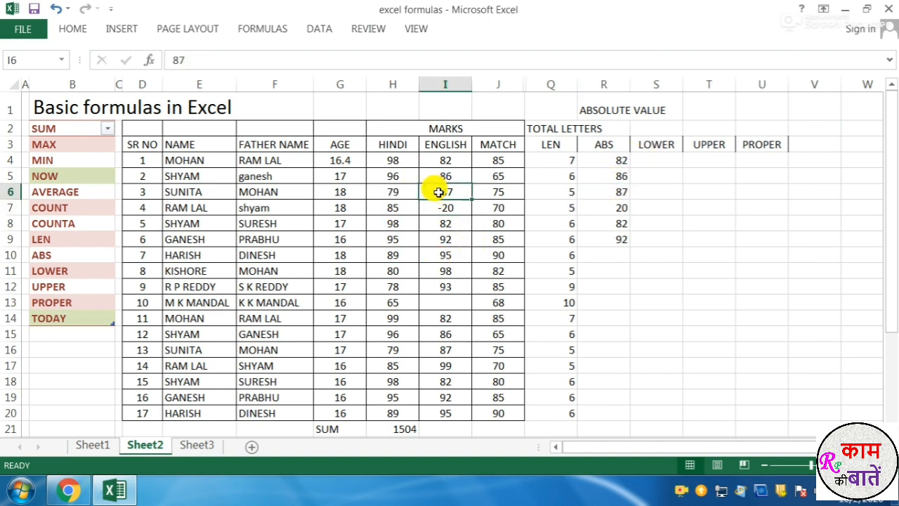
pyautogui.click(476, 256)
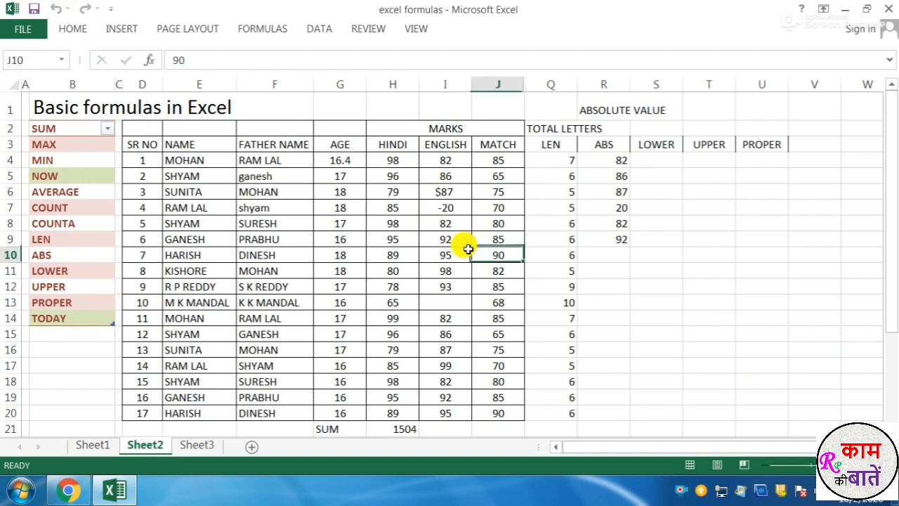
# Step: Try the dollar sign in I6 once more, and undo the edits so the mark is plain 87
pyautogui.click(436, 194)
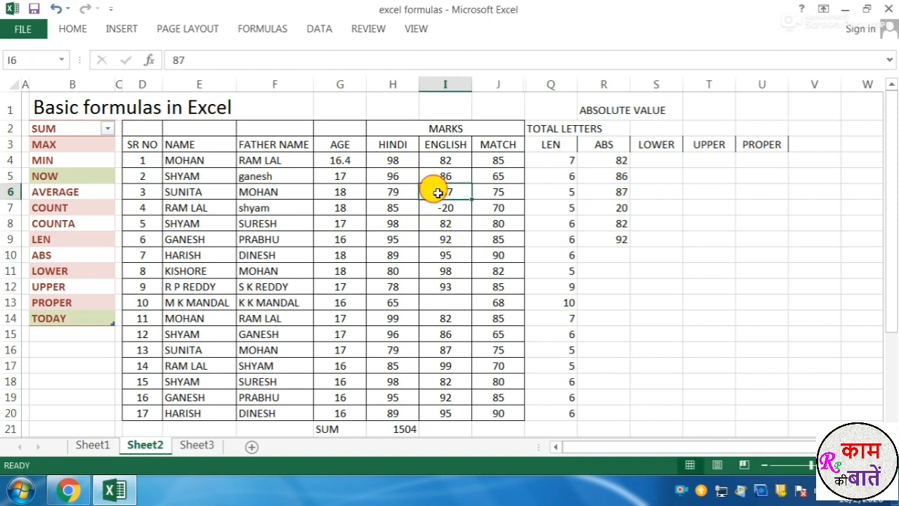
pyautogui.doubleClick(438, 196)
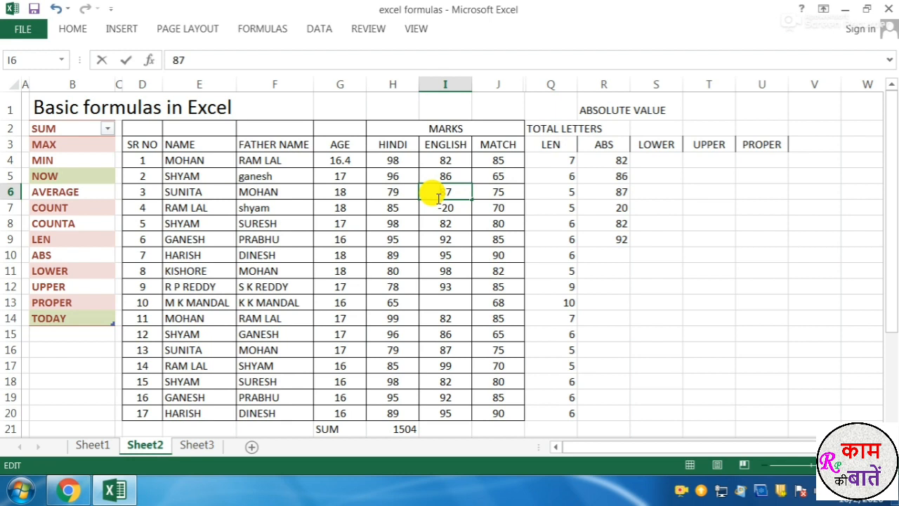
pyautogui.write('$')
pyautogui.click(463, 227)
pyautogui.press('Up')
pyautogui.press('Up')
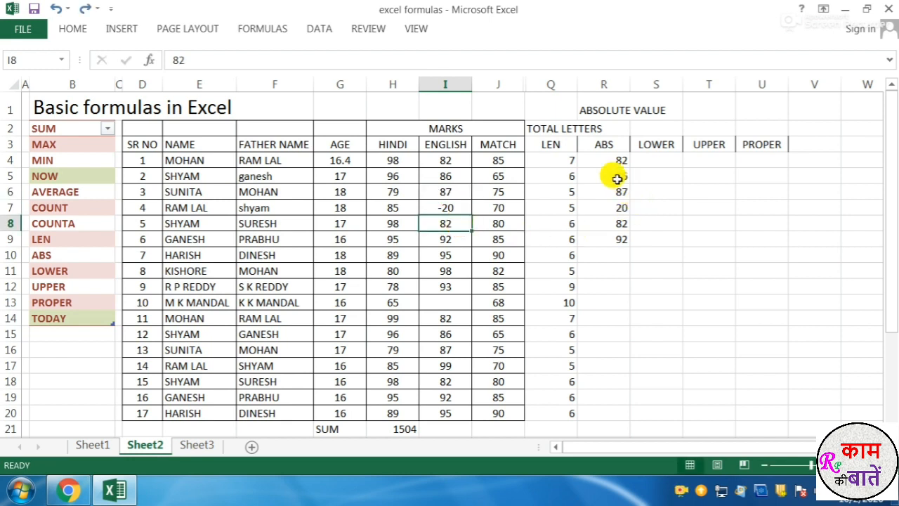
# Step: Extend the ABS formula down the column to R20, clear the surplus formulas in R21:R24, and select the LOWER heading
pyautogui.moveTo(602, 162); pyautogui.dragTo(612, 237)
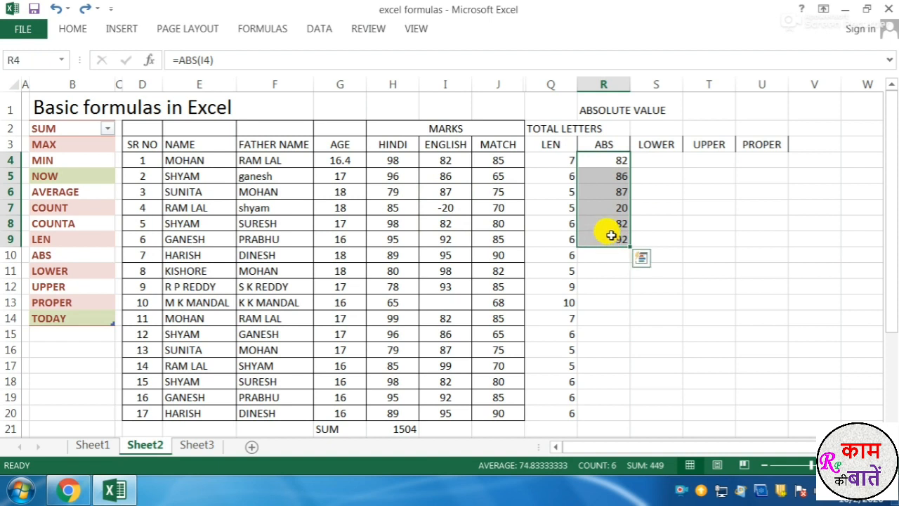
pyautogui.doubleClick(630, 247)
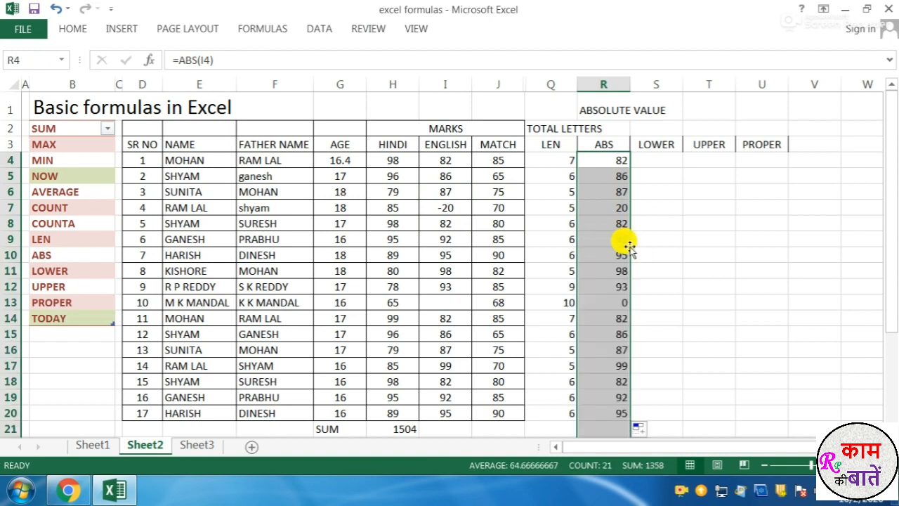
pyautogui.scroll(-3, 654, 243)
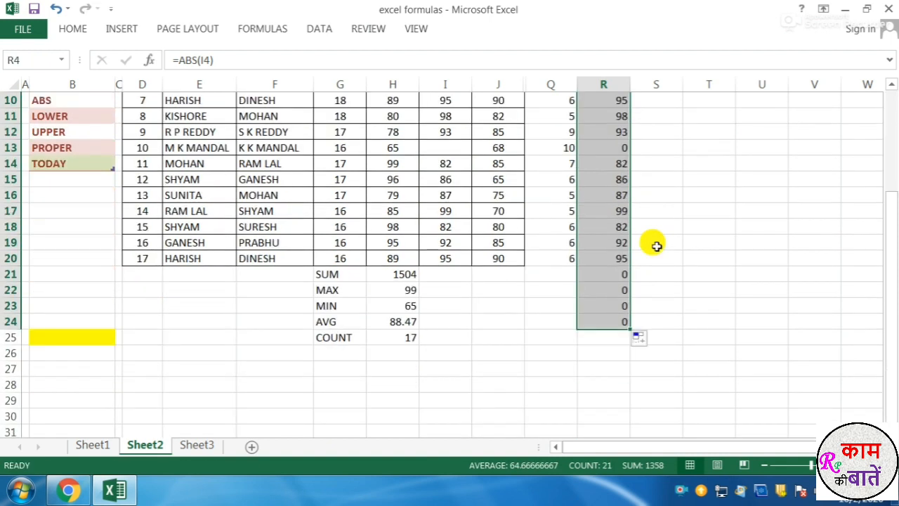
pyautogui.click(636, 304)
pyautogui.moveTo(604, 274); pyautogui.dragTo(614, 318)
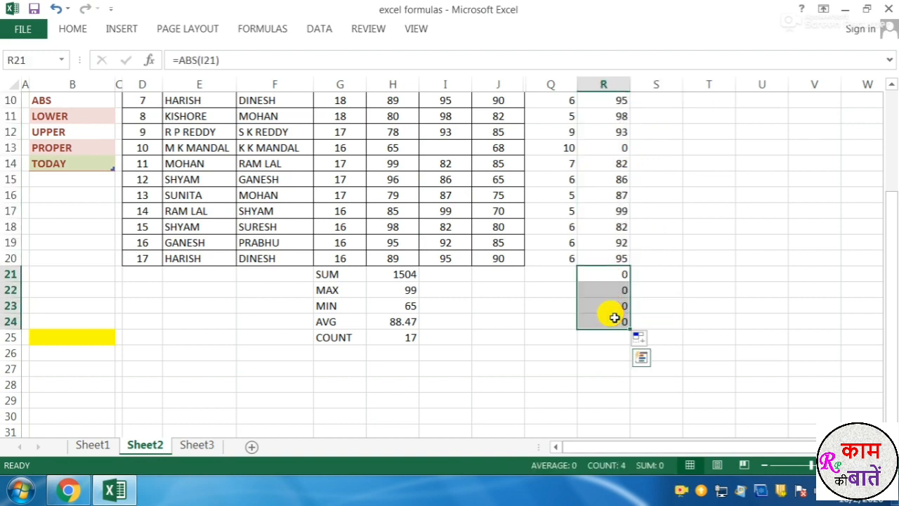
pyautogui.press('Delete')
pyautogui.scroll(3, 612, 315)
pyautogui.click(662, 148)
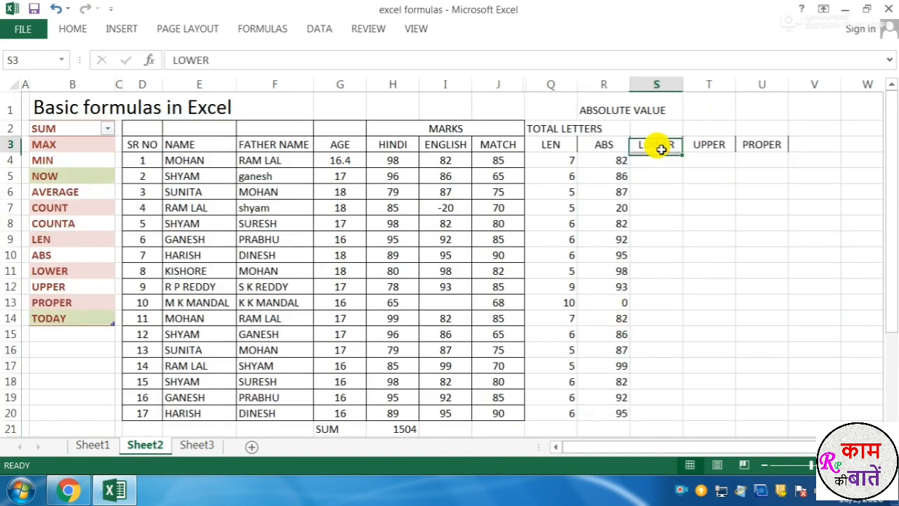
# Step: Label the LOWER column "small letter" in S2 and the UPPER column "capital letters" in T2
pyautogui.click(707, 144)
pyautogui.click(653, 145)
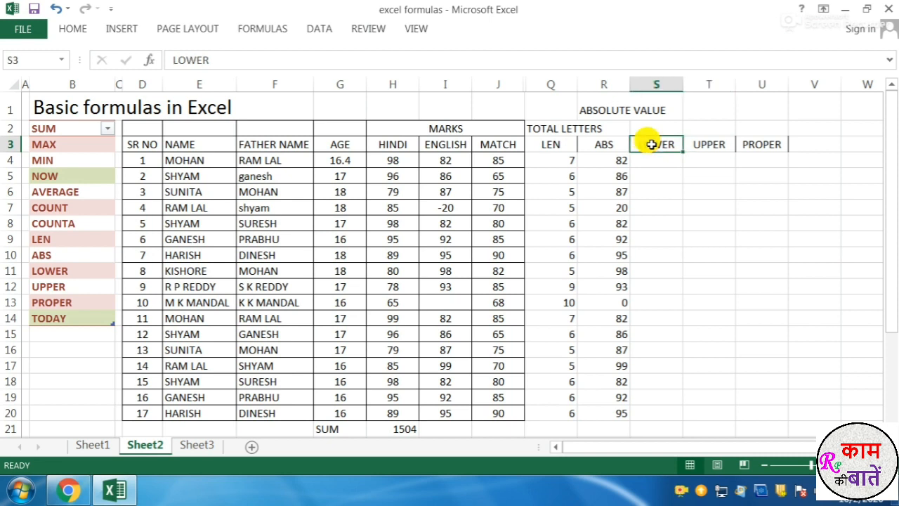
pyautogui.click(656, 131)
pyautogui.write('SA')
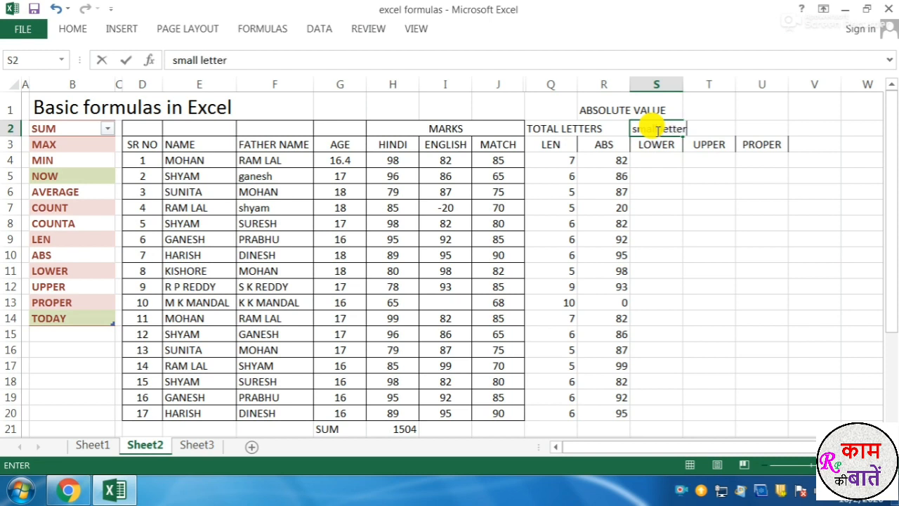
pyautogui.press('Tab')
pyautogui.write('ca')
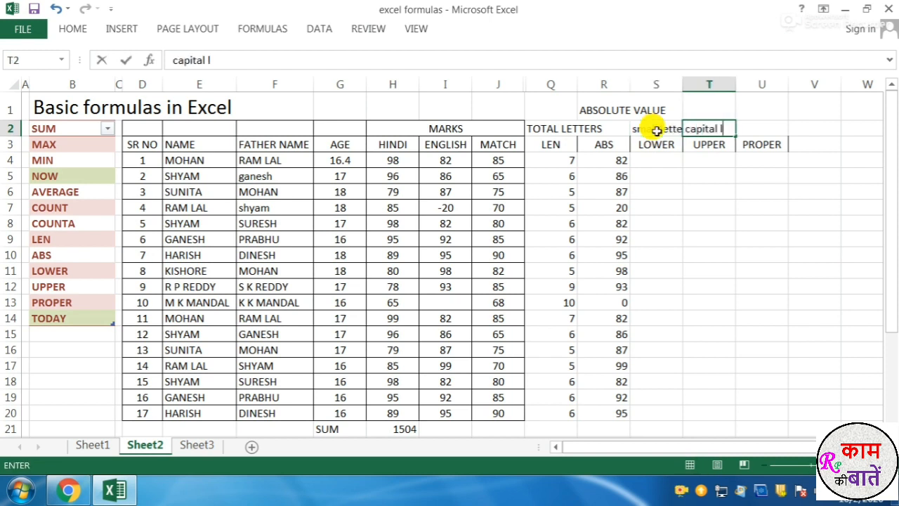
pyautogui.click(731, 202)
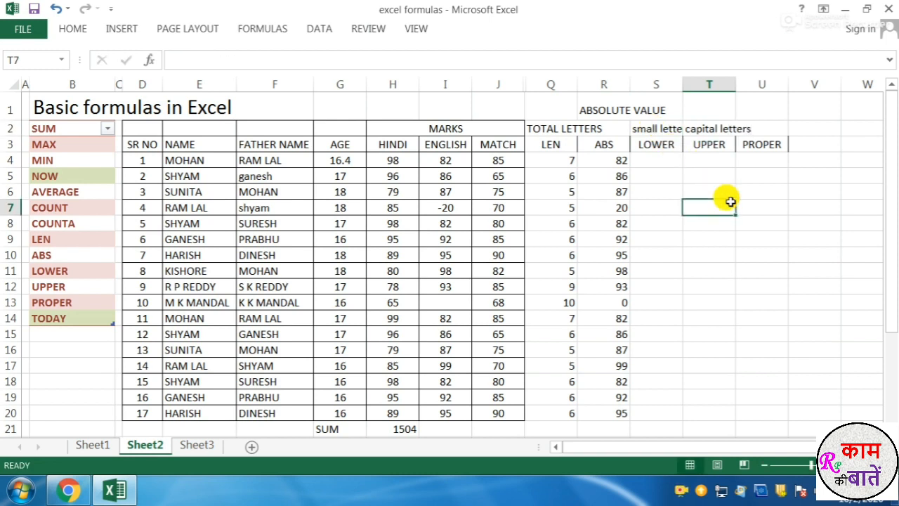
pyautogui.moveTo(664, 128); pyautogui.dragTo(728, 137)
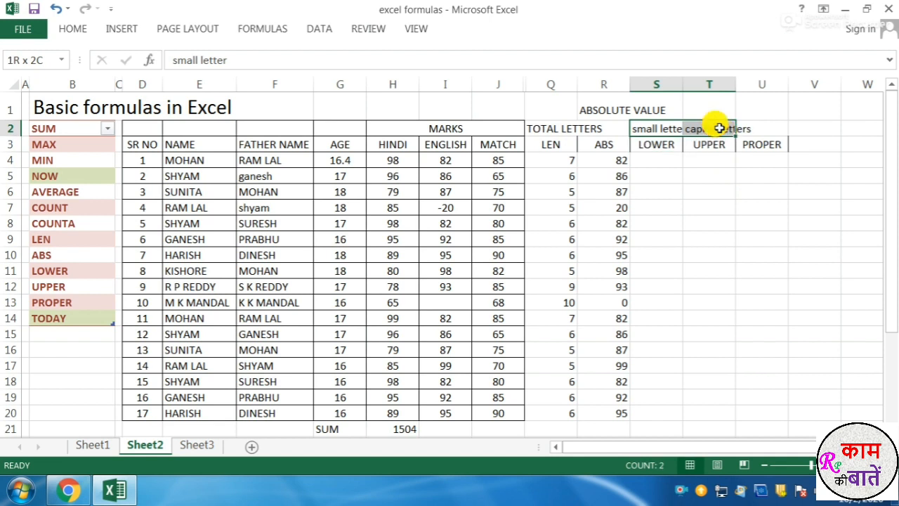
pyautogui.click(657, 130)
pyautogui.click(648, 145)
pyautogui.click(712, 143)
# Step: Enter a LOWER formula in S4 that converts the first student's name in E4 to lowercase
pyautogui.click(653, 160)
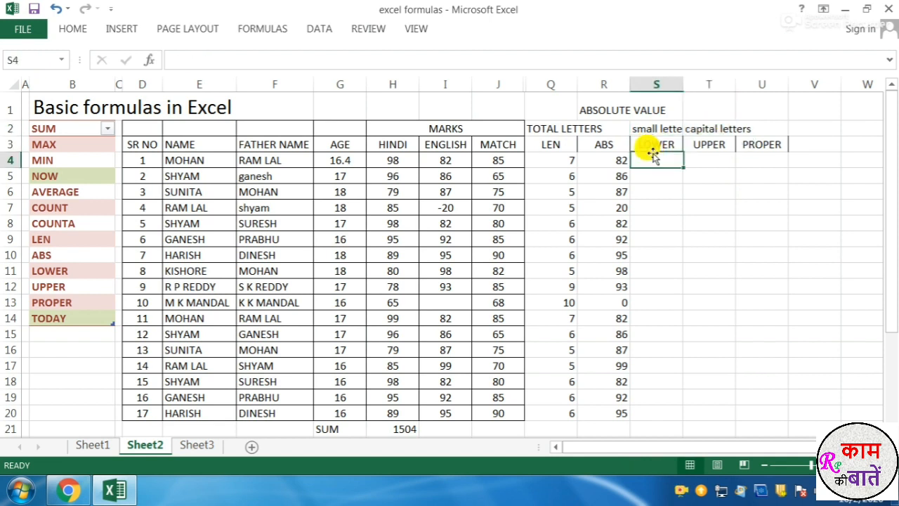
pyautogui.write('=')
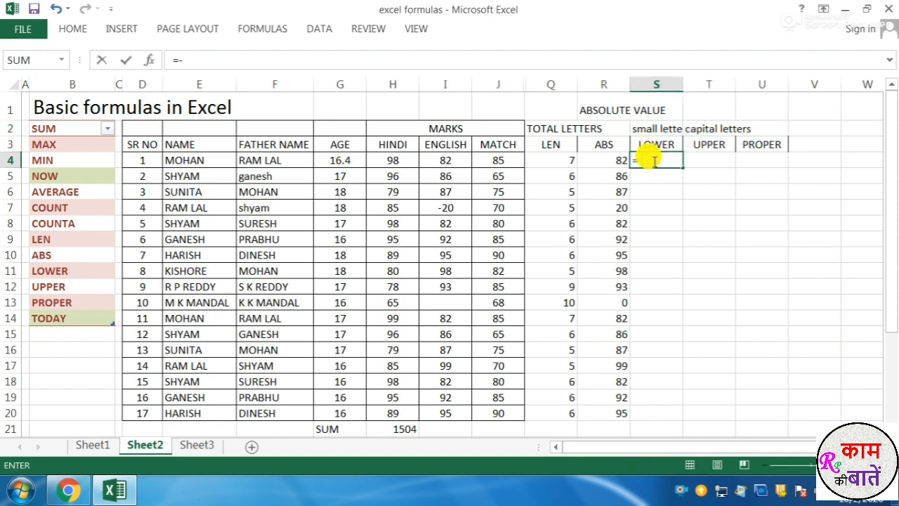
pyautogui.write('lo')
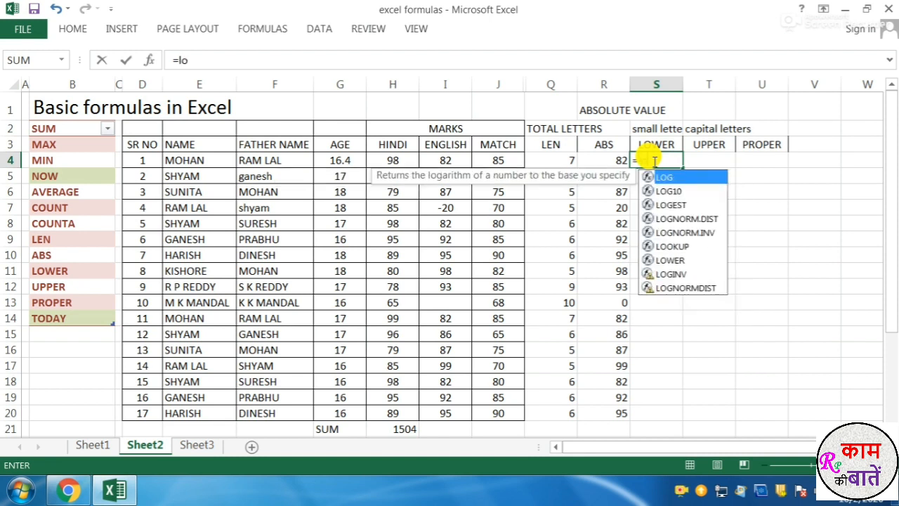
pyautogui.write('wer')
pyautogui.press('Tab')
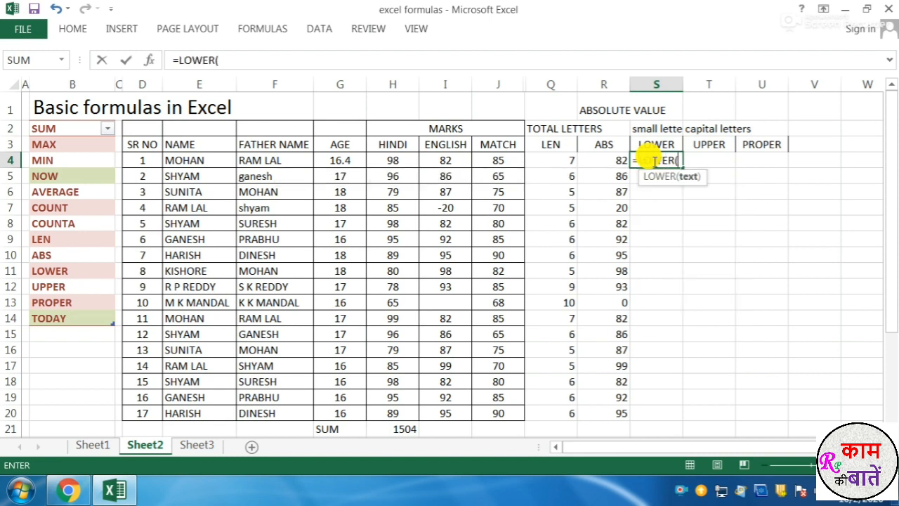
pyautogui.click(206, 162)
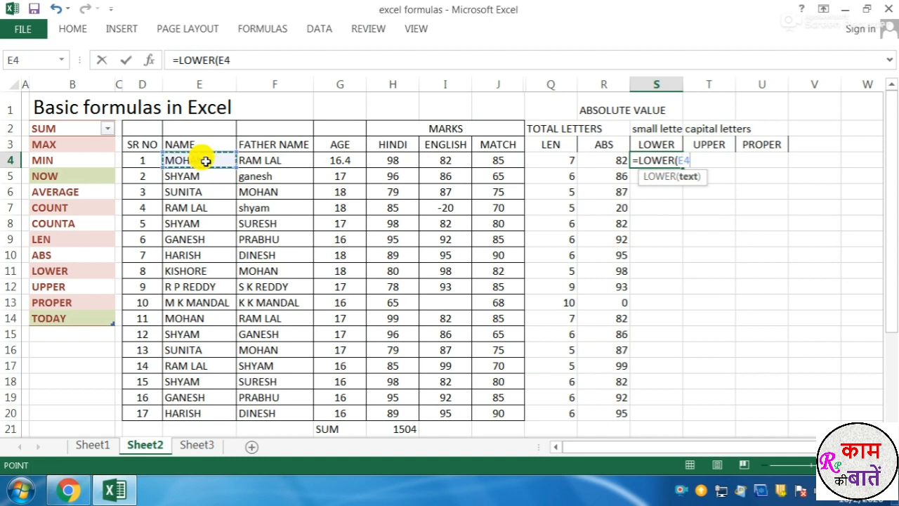
pyautogui.press('Return')
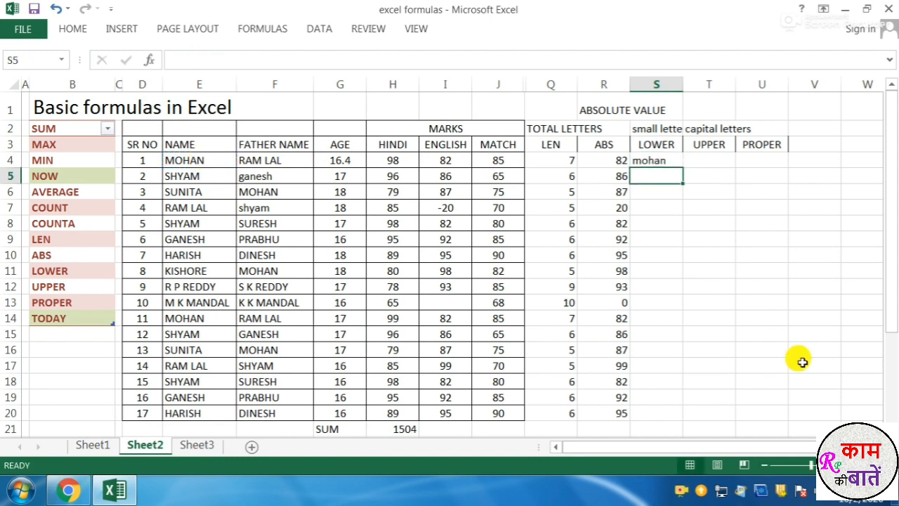
# Step: Fill the LOWER formula from S4 down the column alongside all the student rows
pyautogui.click(659, 162)
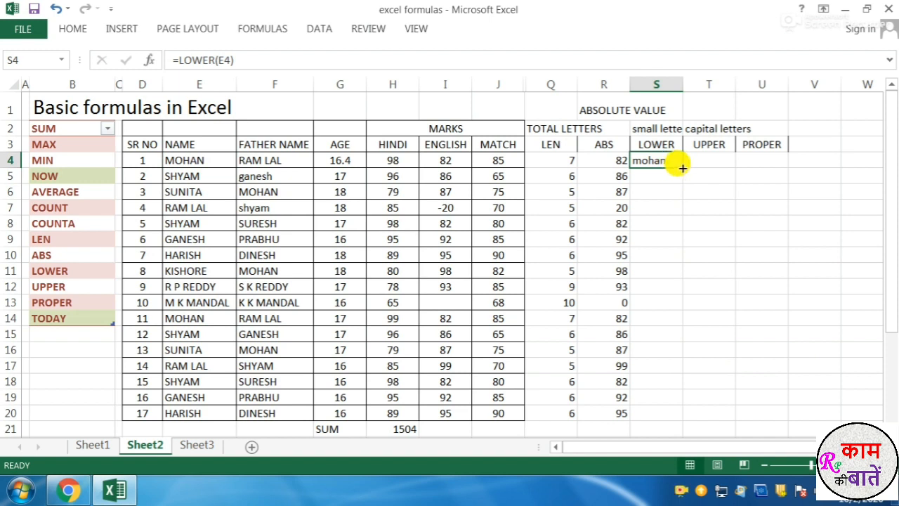
pyautogui.click(649, 176)
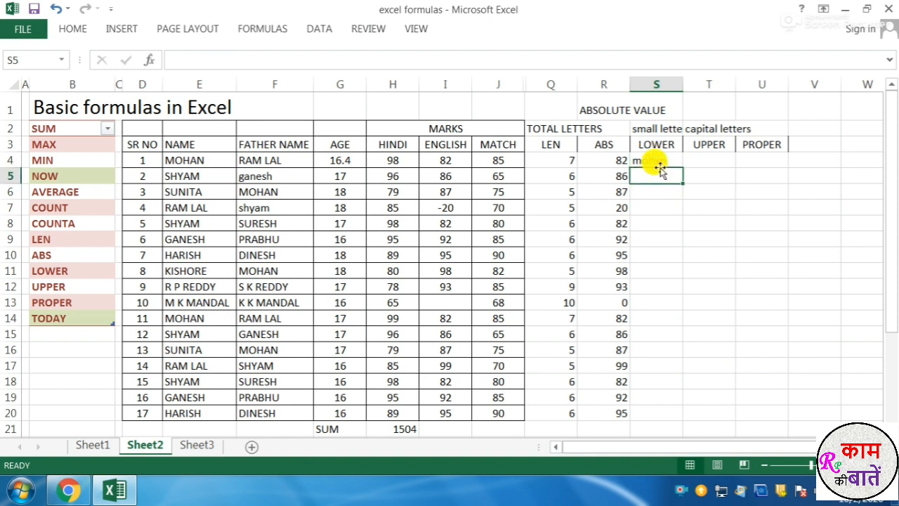
pyautogui.click(658, 161)
pyautogui.moveTo(608, 161); pyautogui.dragTo(622, 411)
pyautogui.click(659, 161)
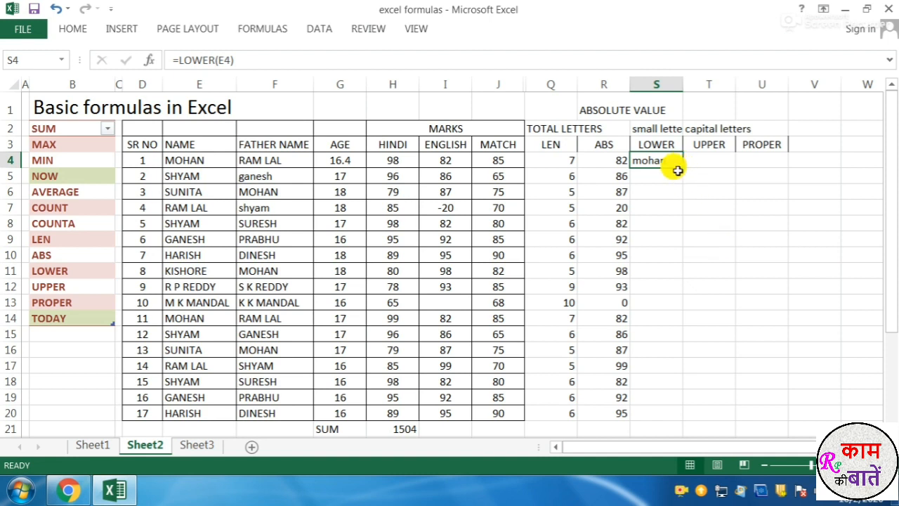
pyautogui.doubleClick(682, 168)
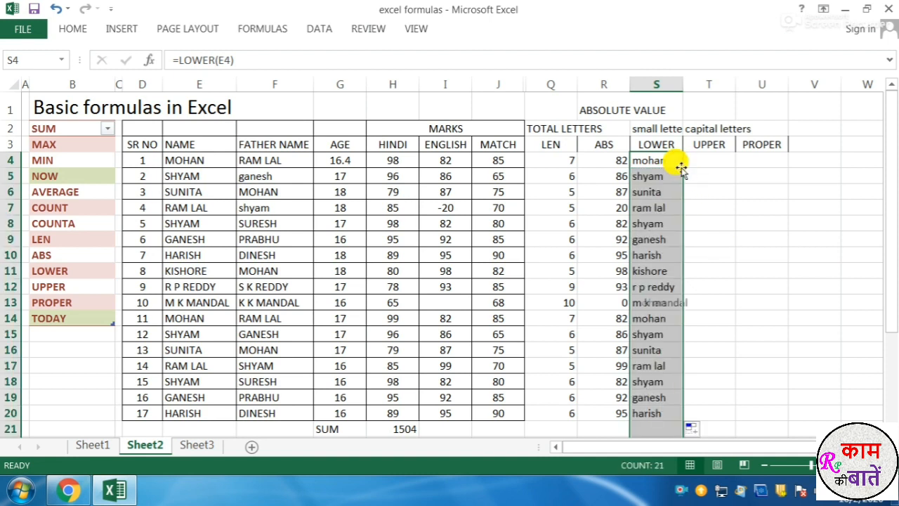
pyautogui.click(671, 416)
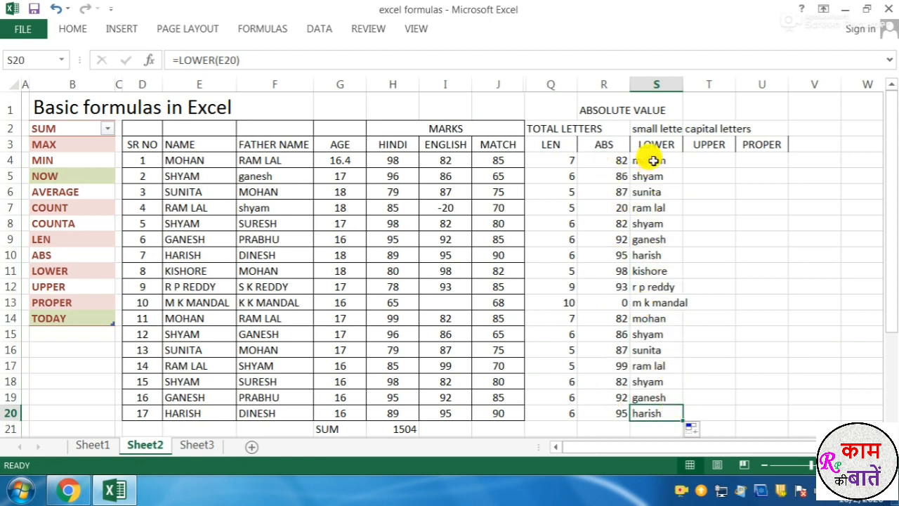
# Step: Enter an UPPER formula in T4 that converts the lowercase name in S4 to capitals
pyautogui.click(696, 161)
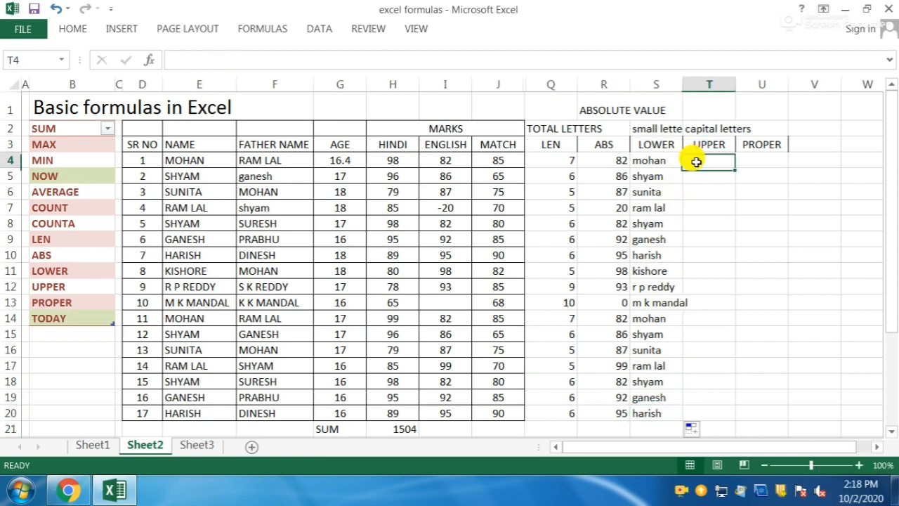
pyautogui.write('=')
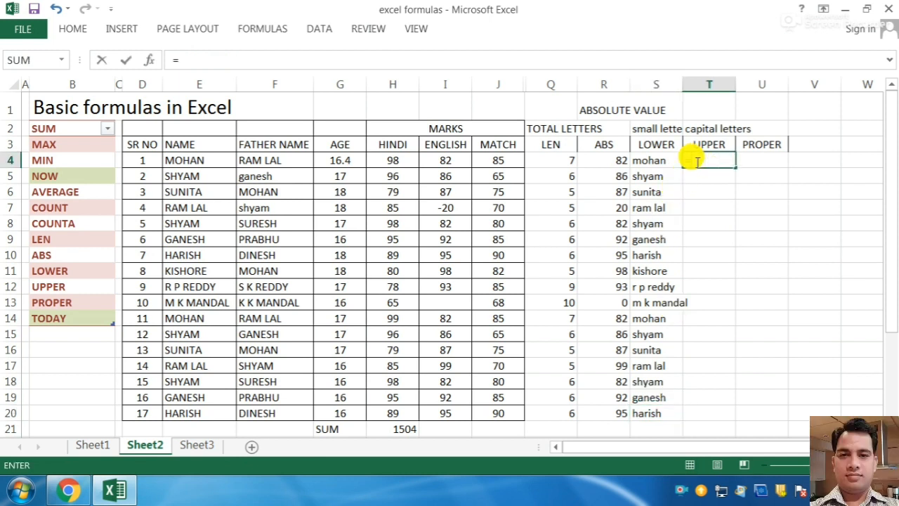
pyautogui.write('upper')
pyautogui.press('Tab')
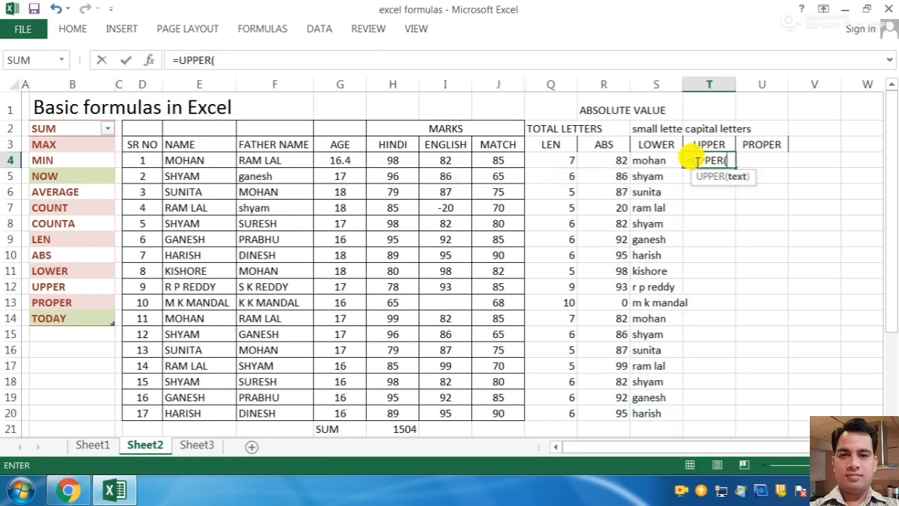
pyautogui.click(653, 161)
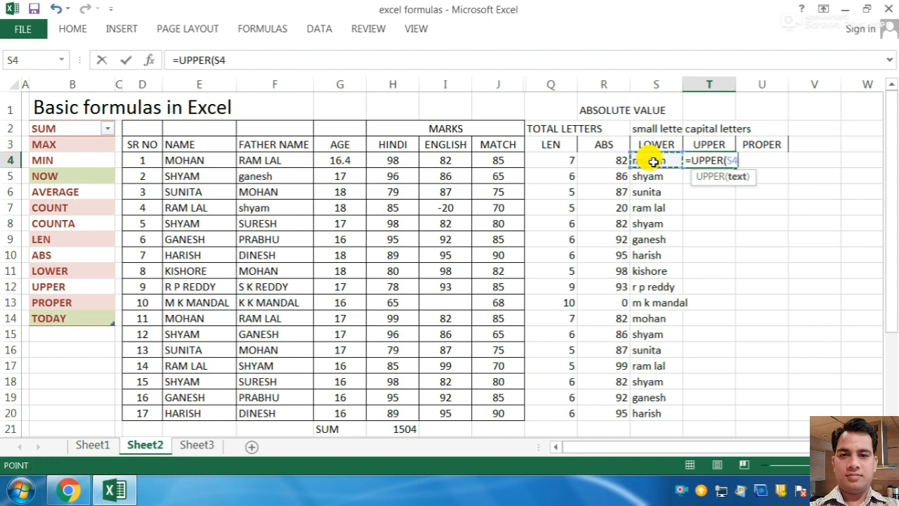
pyautogui.press('Return')
# Step: Fill the UPPER formula from T4 down the column alongside all the student rows
pyautogui.click(715, 159)
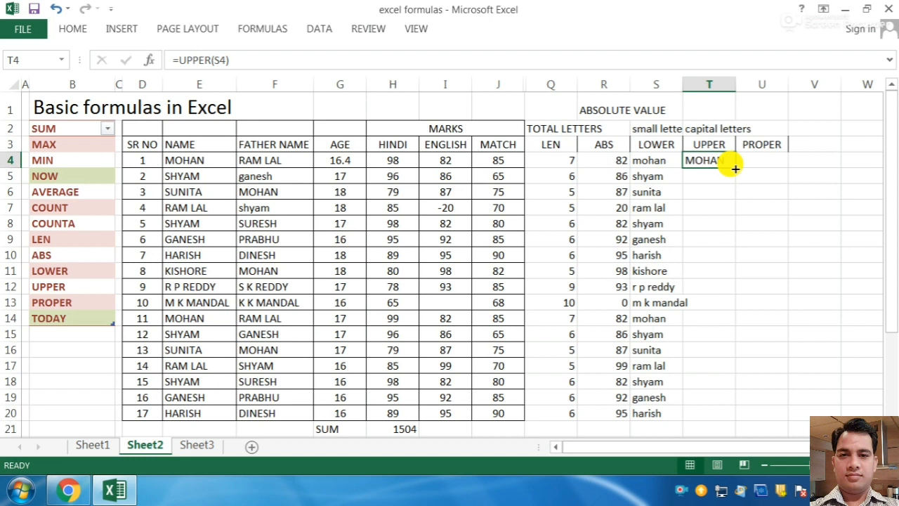
pyautogui.doubleClick(735, 168)
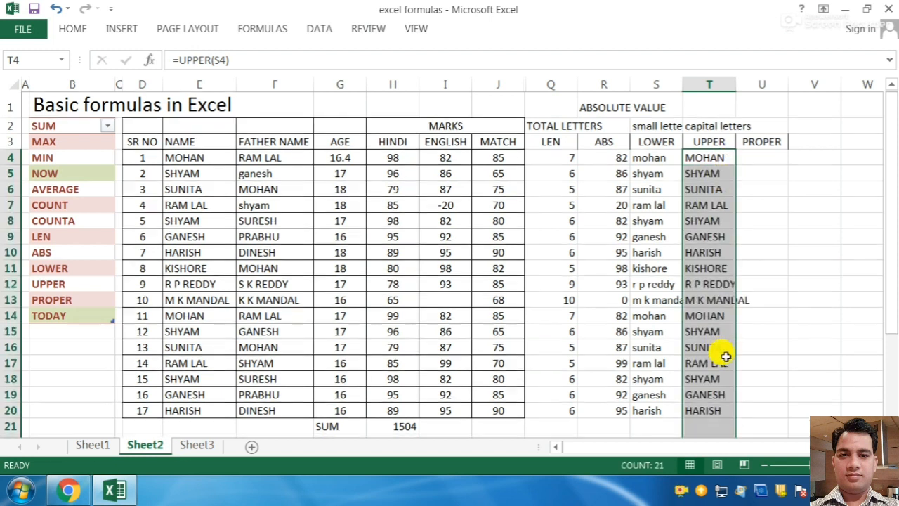
pyautogui.scroll(-2, 724, 355)
pyautogui.scroll(2, 724, 355)
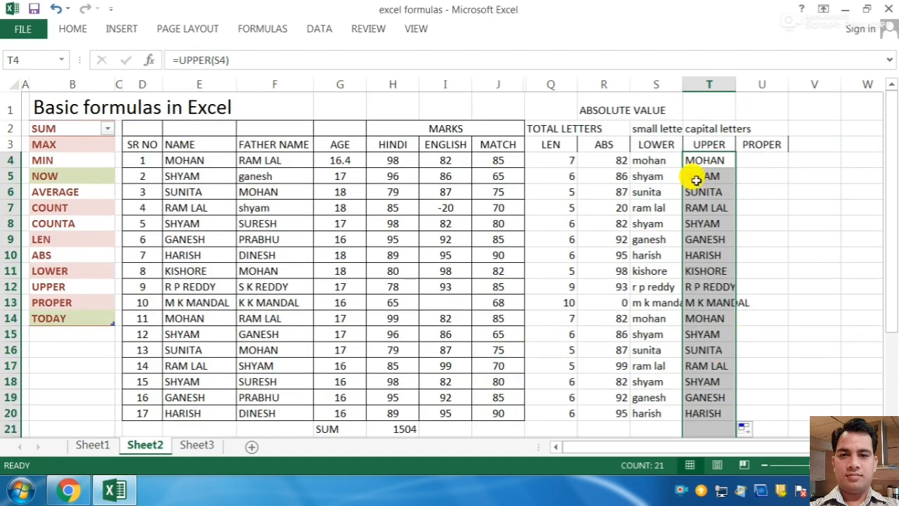
# Step: Compare the lowercase names in column S with the capitalised names in column T and their headings
pyautogui.click(699, 143)
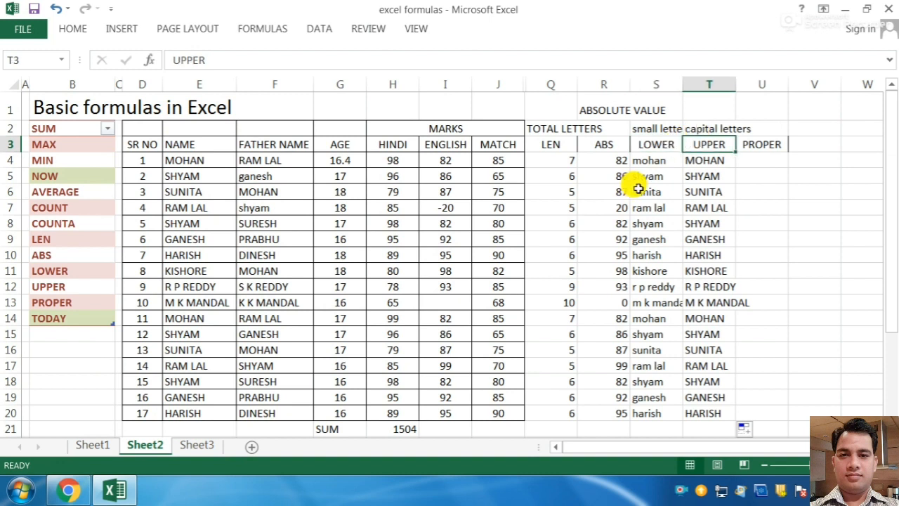
pyautogui.click(653, 160)
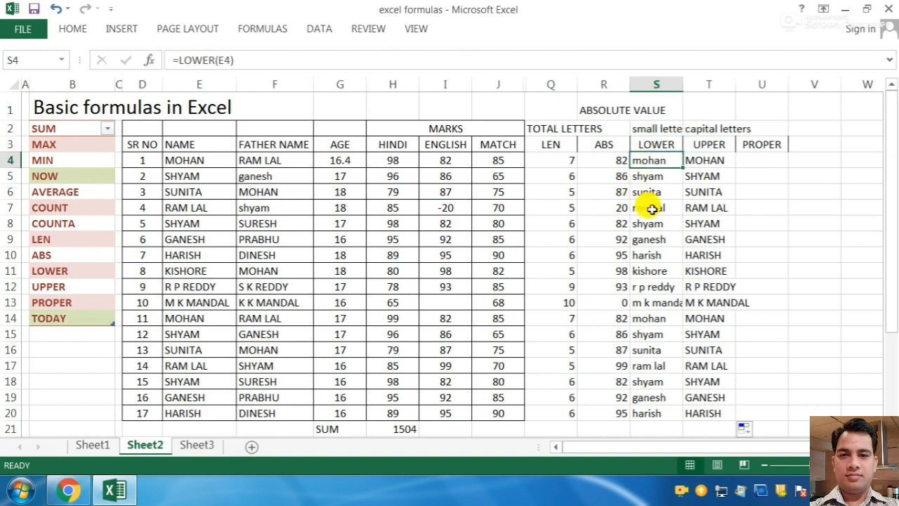
pyautogui.click(655, 223)
pyautogui.click(659, 255)
pyautogui.click(708, 163)
pyautogui.click(708, 226)
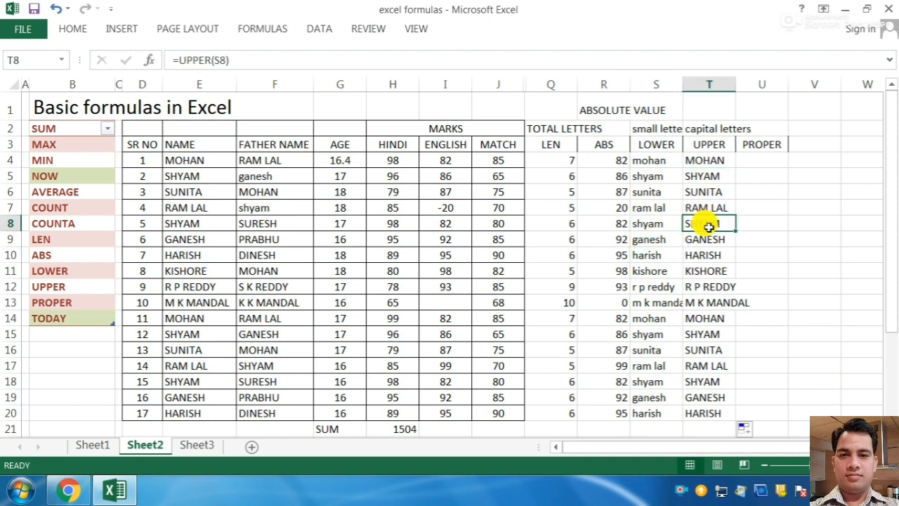
pyautogui.click(714, 144)
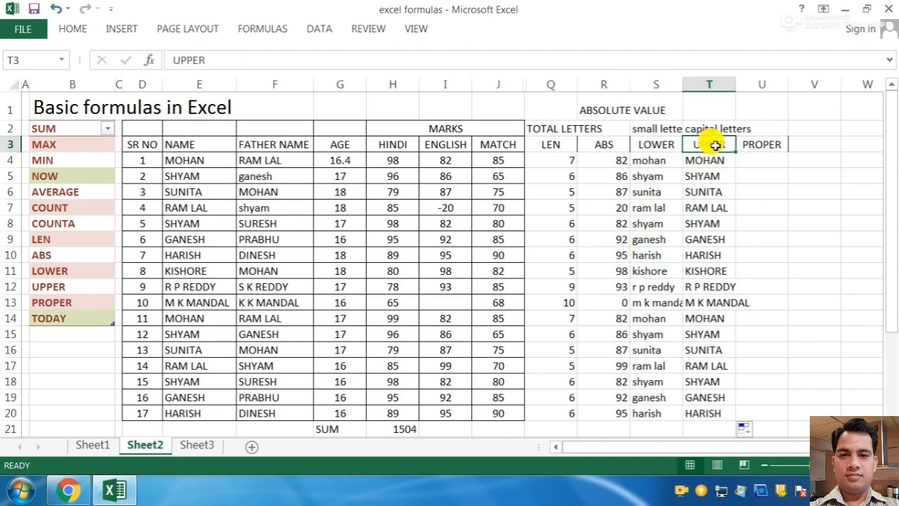
pyautogui.click(641, 190)
pyautogui.click(651, 130)
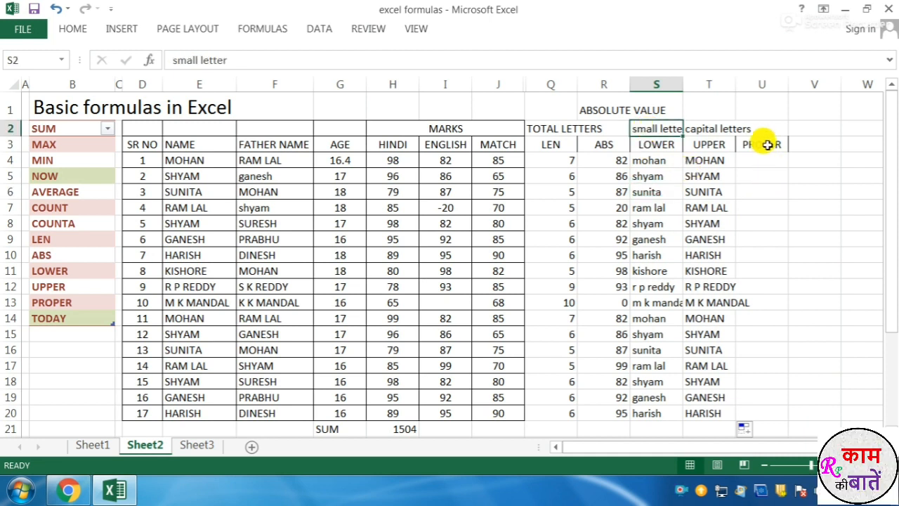
# Step: Enter a PROPER formula in U4 that converts the father's name in F4 to proper case
pyautogui.click(768, 144)
pyautogui.click(764, 158)
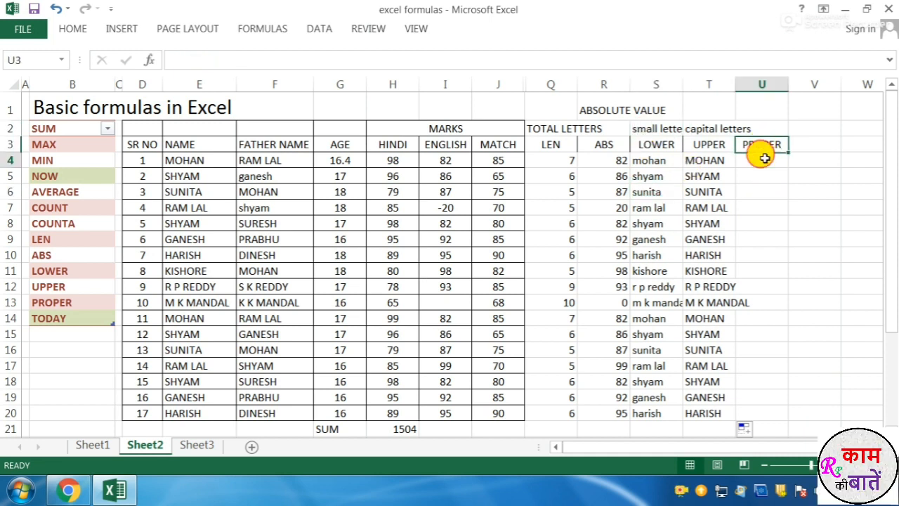
pyautogui.write('=')
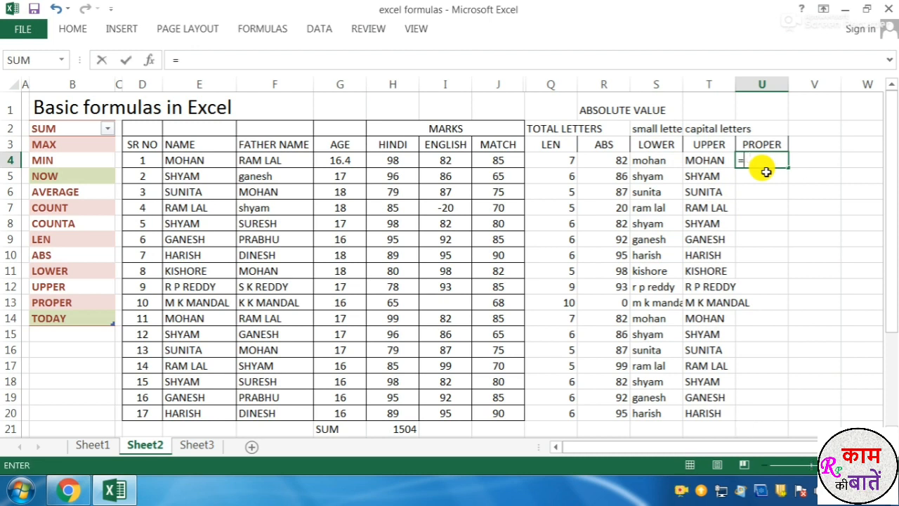
pyautogui.click(267, 158)
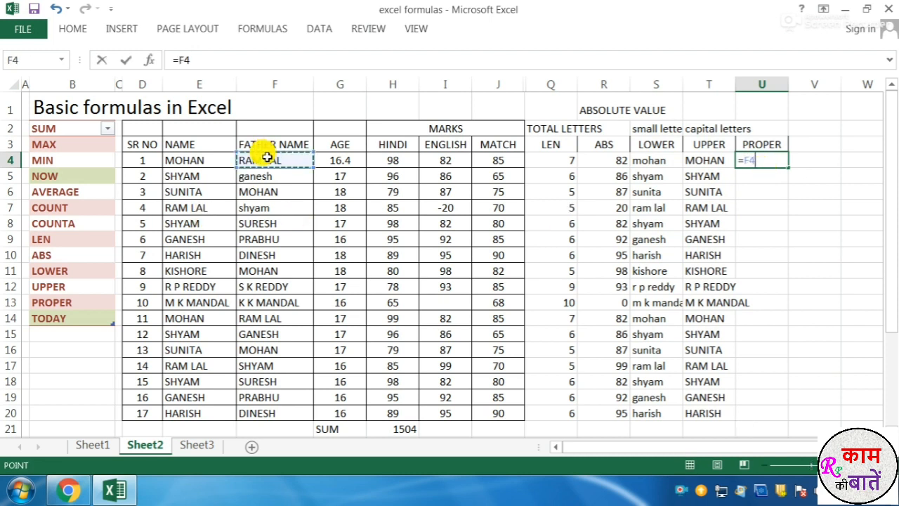
pyautogui.press('BackSpace')
pyautogui.press('BackSpace')
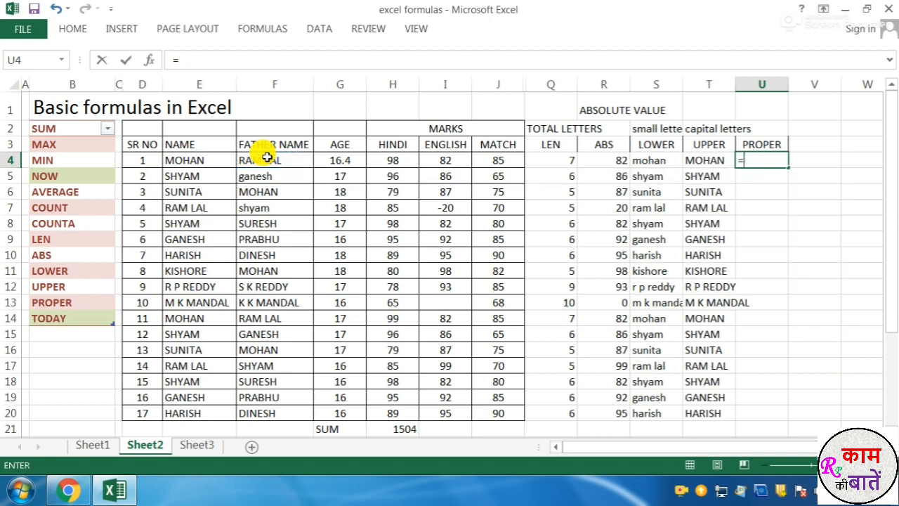
pyautogui.write('peo')
pyautogui.press('BackSpace')
pyautogui.press('BackSpace')
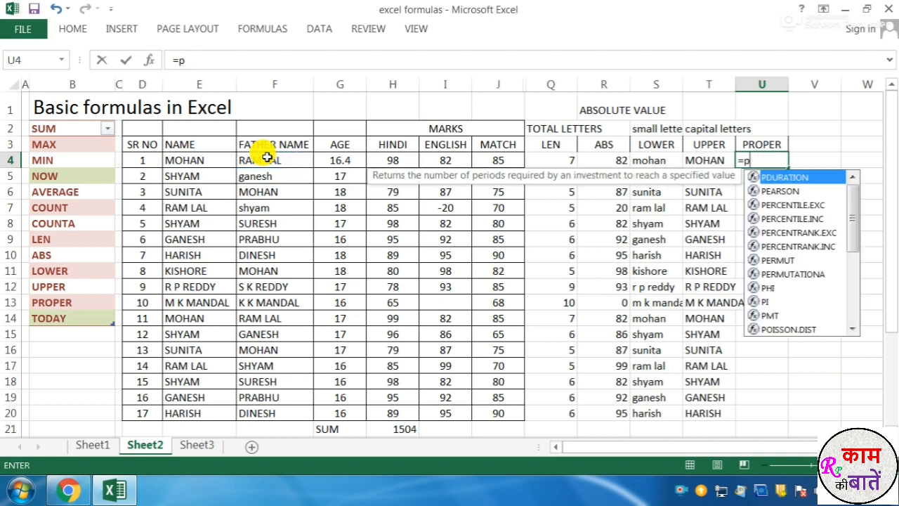
pyautogui.write('roper')
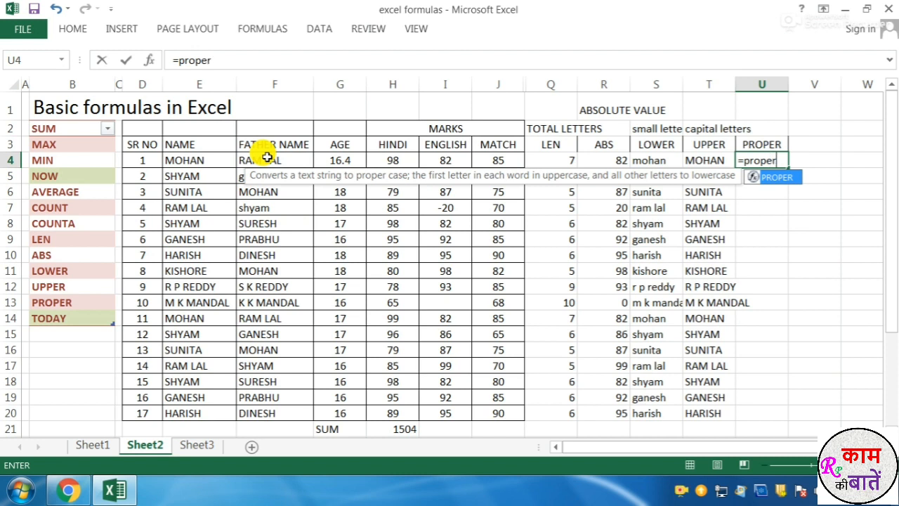
pyautogui.press('Tab')
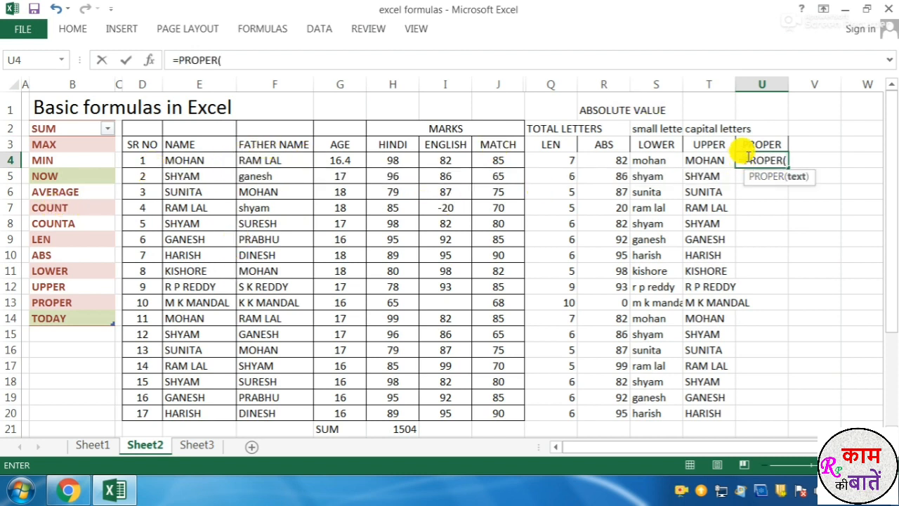
pyautogui.click(271, 162)
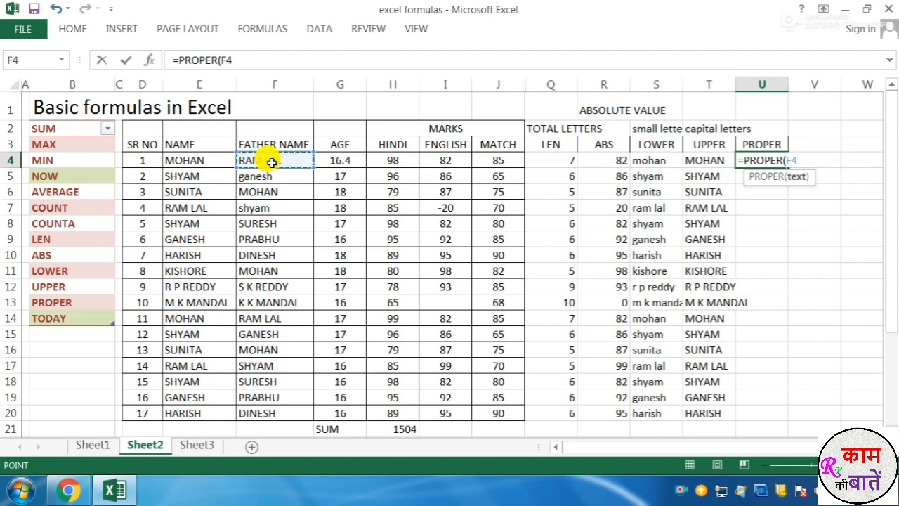
pyautogui.write(')')
pyautogui.press('Return')
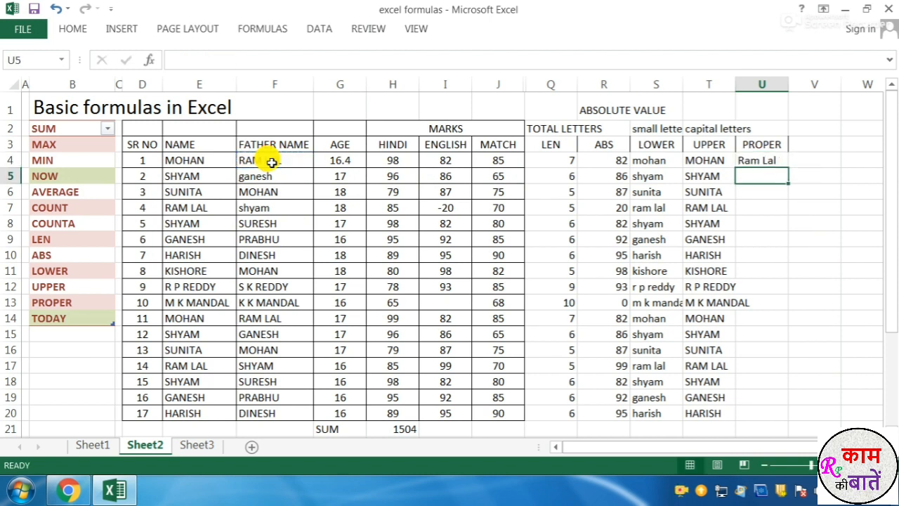
# Step: Fill the PROPER formula from U4 down the column alongside all the student rows and check several converted names
pyautogui.click(751, 157)
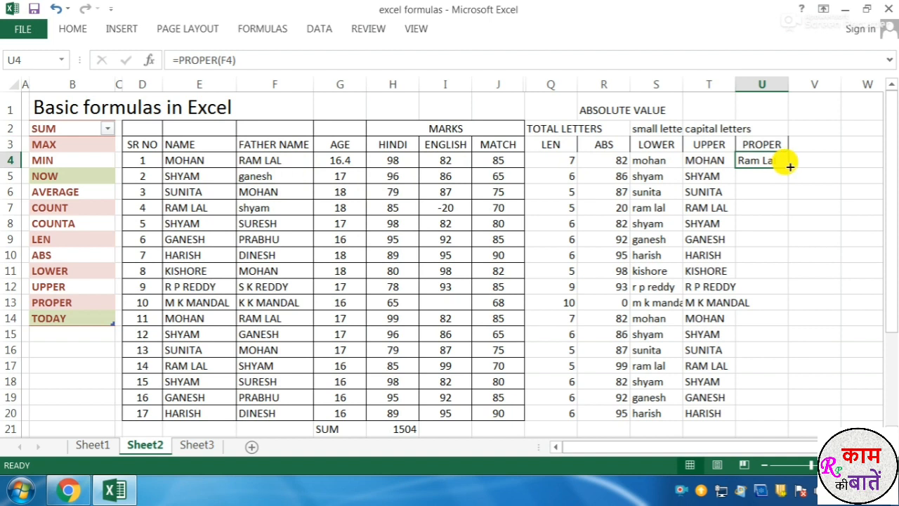
pyautogui.moveTo(790, 166); pyautogui.dragTo(788, 184)
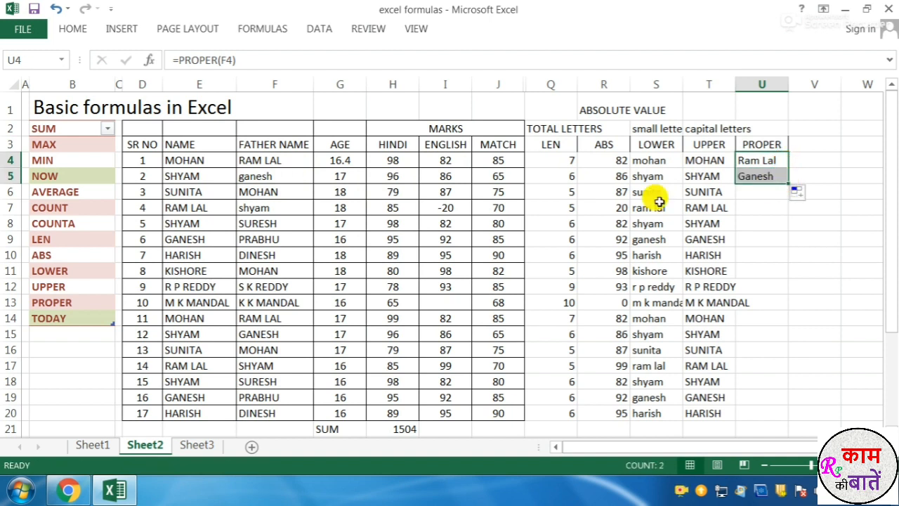
pyautogui.doubleClick(787, 185)
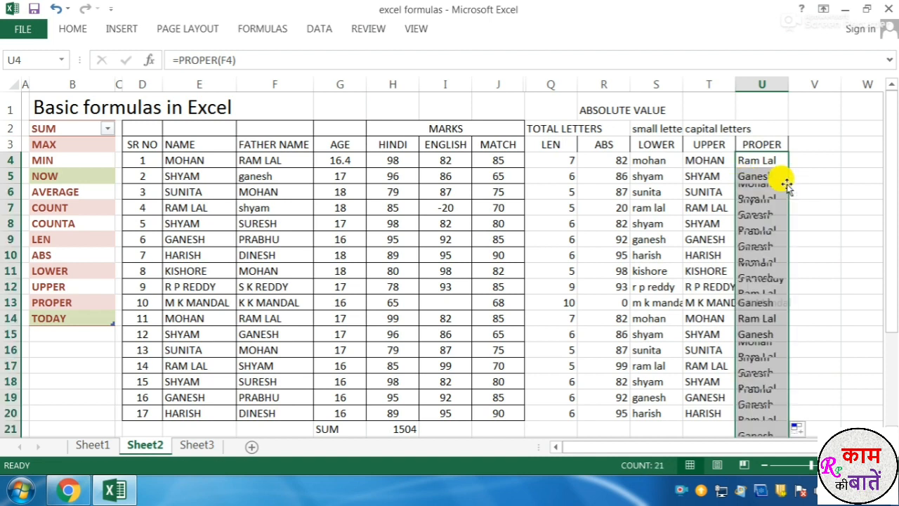
pyautogui.click(751, 177)
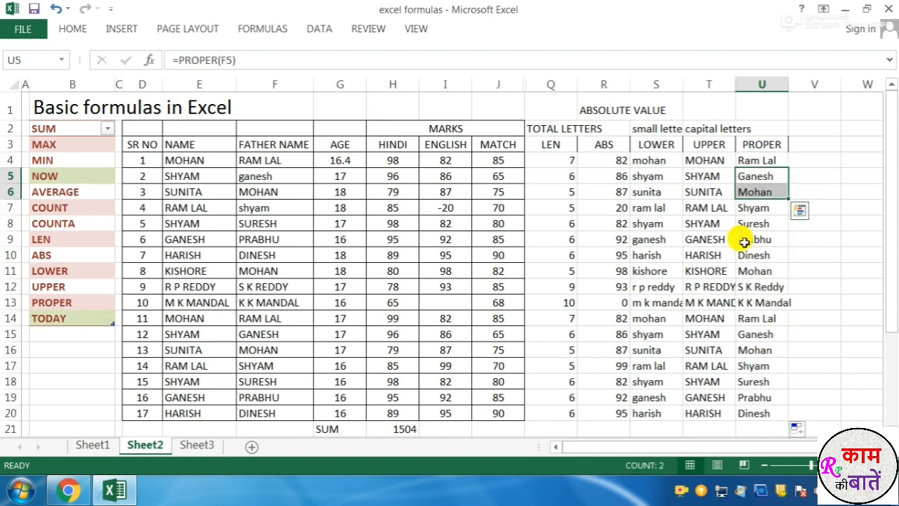
pyautogui.click(752, 318)
pyautogui.click(756, 366)
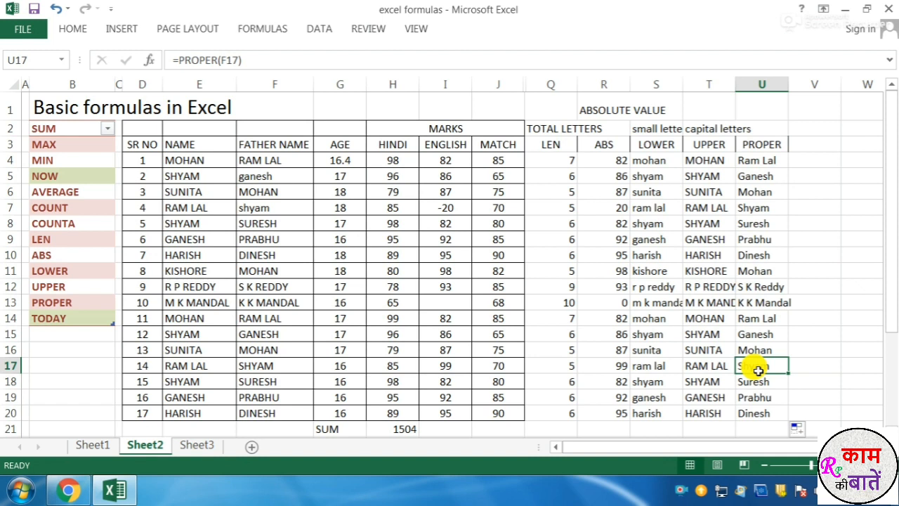
# Step: Widen the PROPER, UPPER and LOWER columns so their full names and headings fit
pyautogui.moveTo(788, 85); pyautogui.dragTo(811, 85)
pyautogui.moveTo(735, 85); pyautogui.dragTo(762, 85)
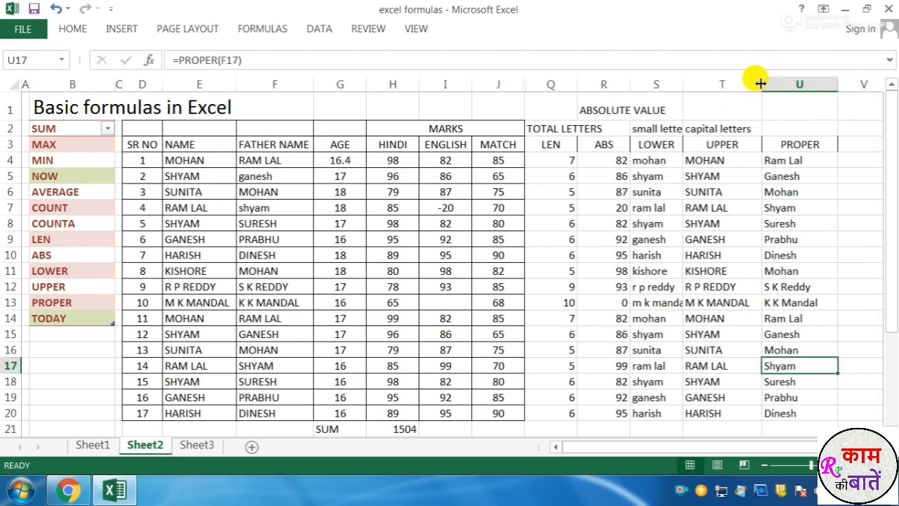
pyautogui.moveTo(682, 84); pyautogui.dragTo(694, 85)
pyautogui.click(701, 175)
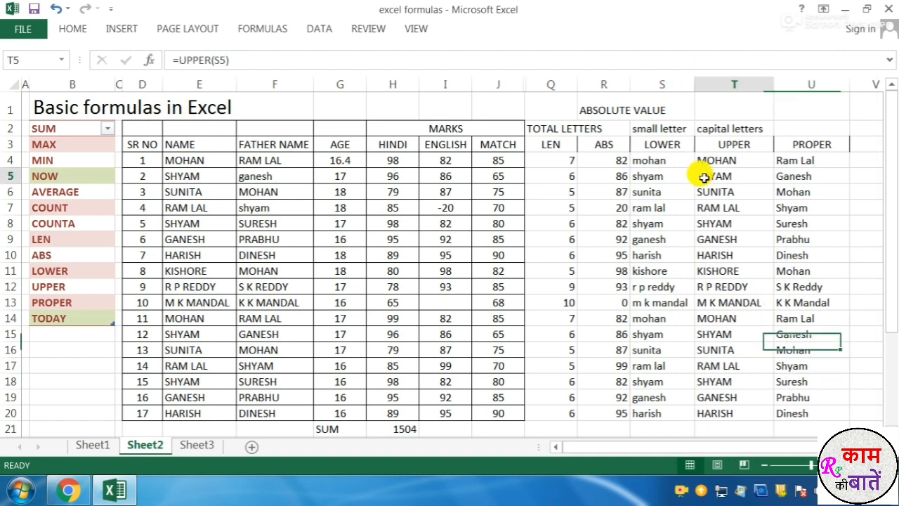
# Step: Review the LEN to PROPER headings and the NOW and TODAY entries in the formula list
pyautogui.moveTo(548, 144); pyautogui.dragTo(807, 145)
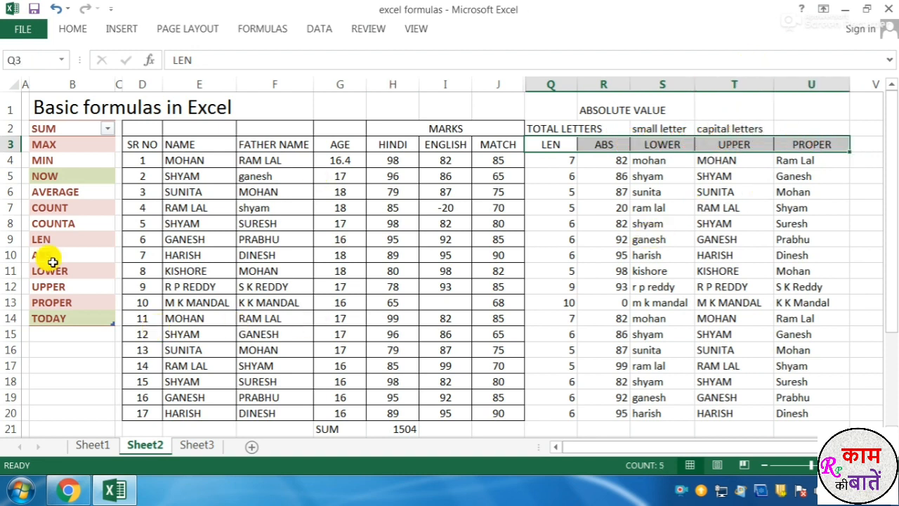
pyautogui.click(40, 175)
pyautogui.click(52, 318)
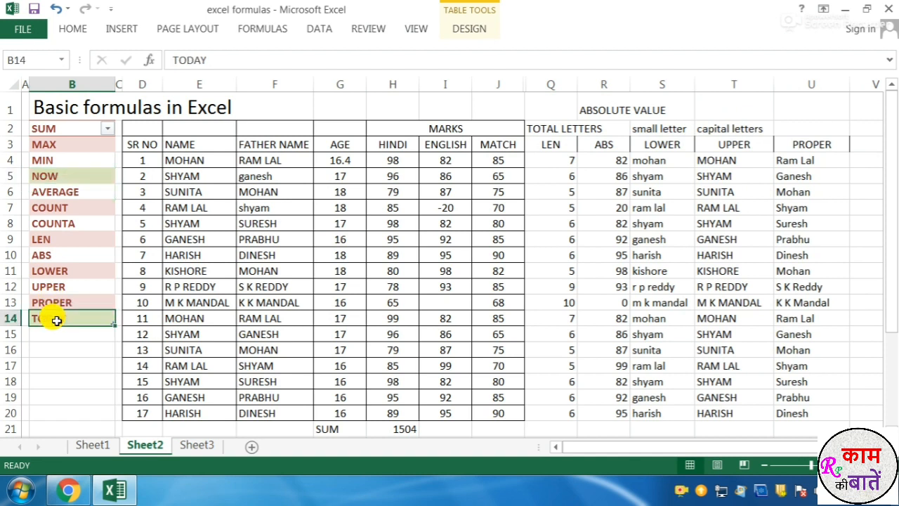
pyautogui.scroll(-1, 57, 320)
pyautogui.scroll(-1, 56, 320)
pyautogui.click(56, 382)
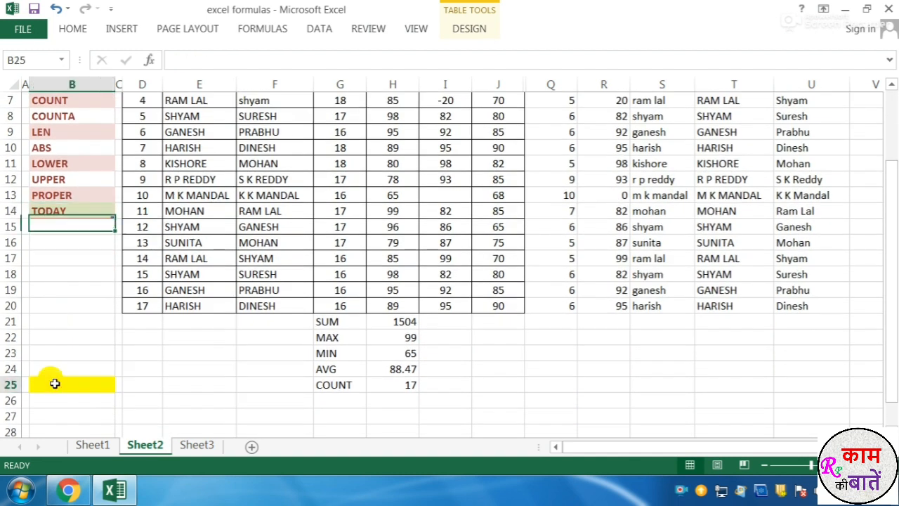
# Step: Insert the current date in B22 and the current time in B23 as fixed values
pyautogui.click(77, 340)
pyautogui.scroll(2, 93, 357)
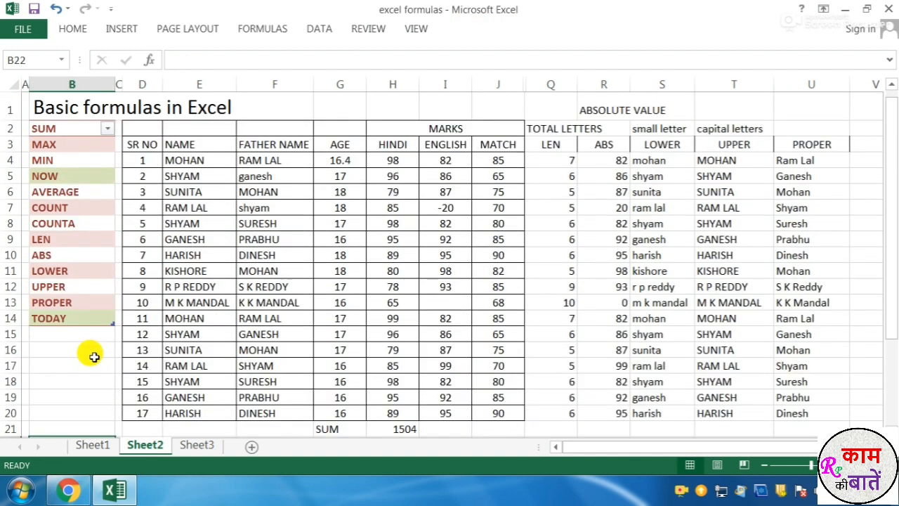
pyautogui.scroll(-2, 93, 357)
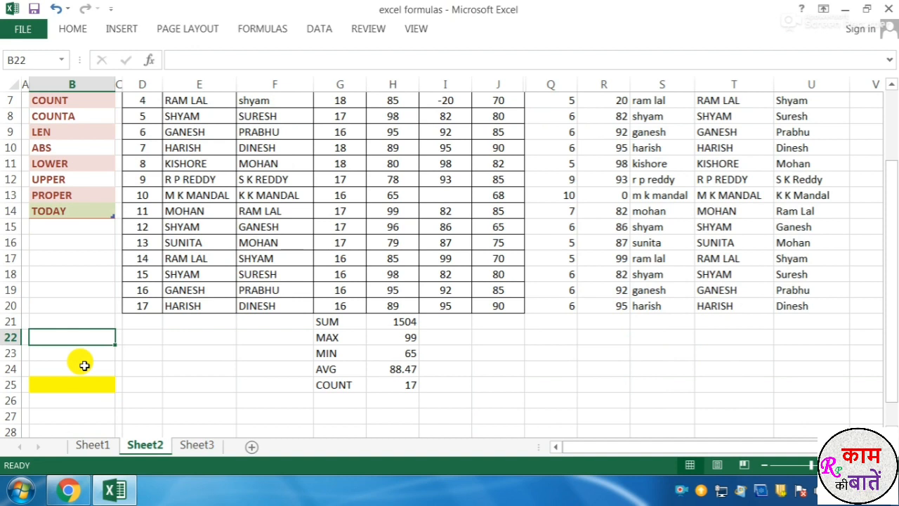
pyautogui.hotkey('ctrl', ';')
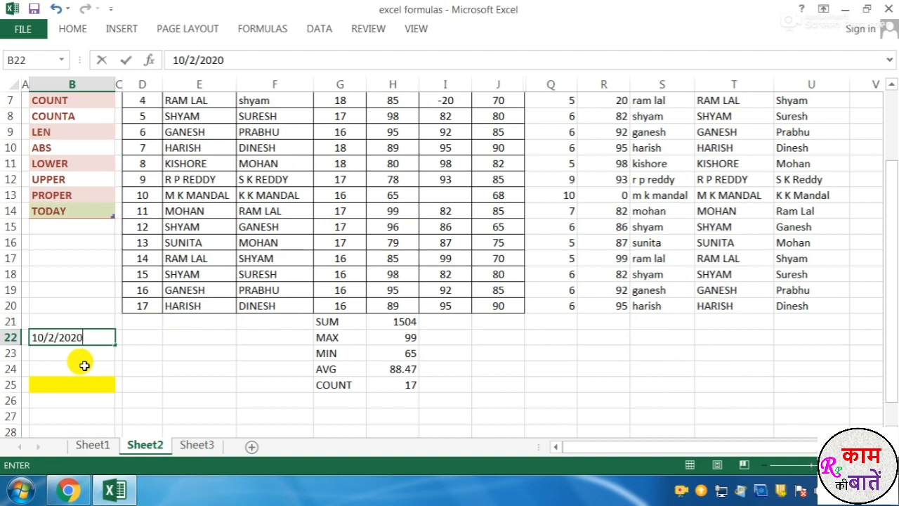
pyautogui.press('Return')
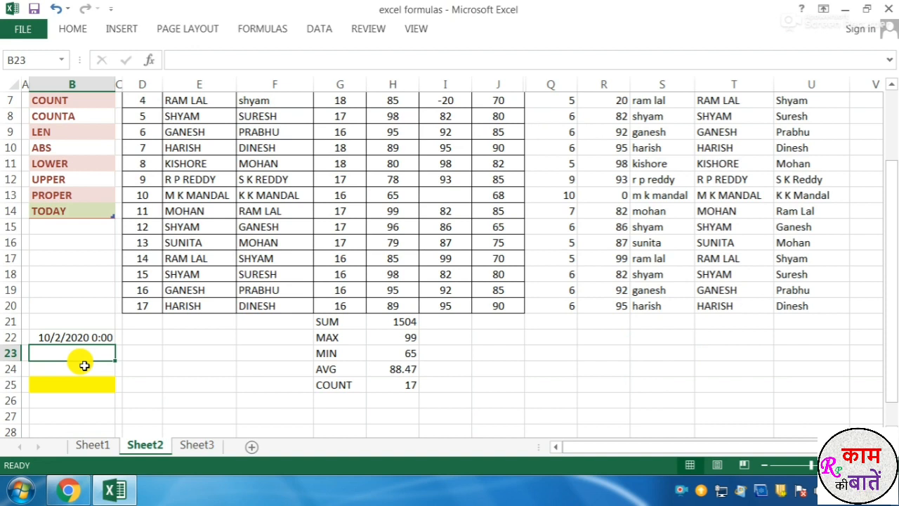
pyautogui.hotkey('ctrl', 'shift', ';')
pyautogui.press('Return')
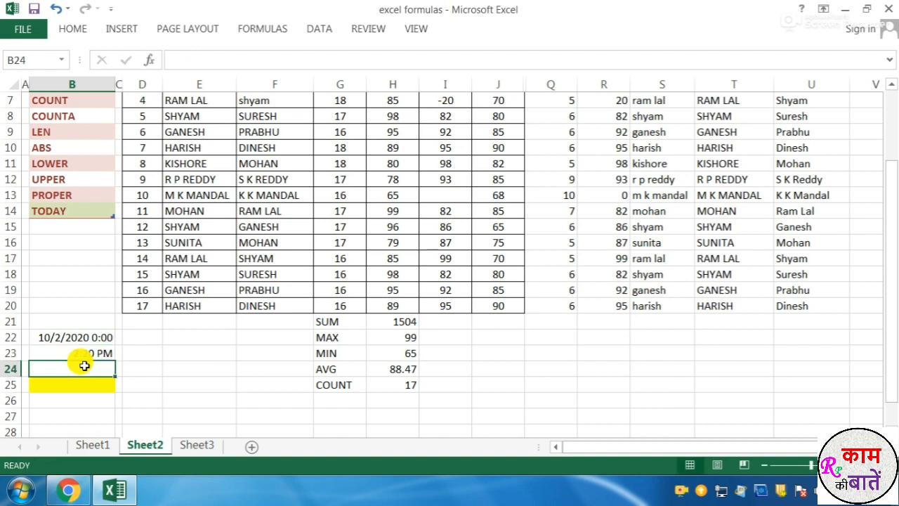
# Step: Enter a NOW formula in the yellow cell B25
pyautogui.press('Down')
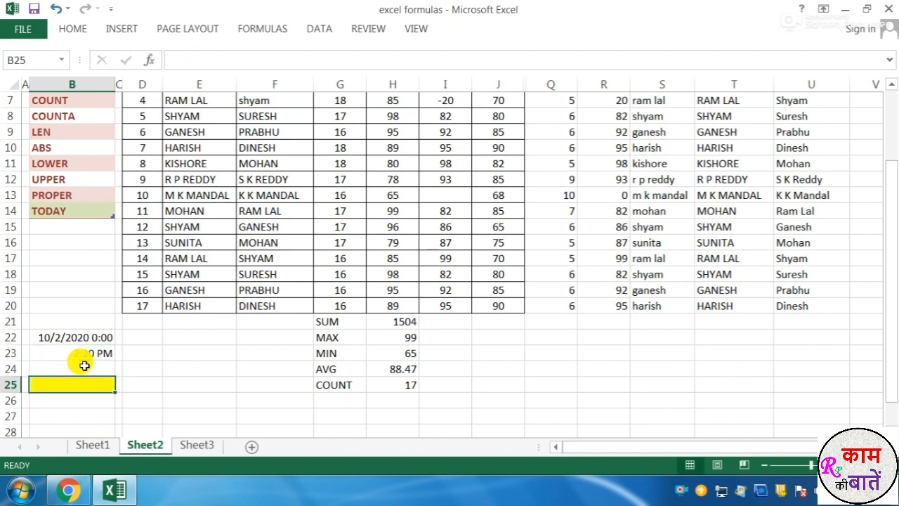
pyautogui.write('=')
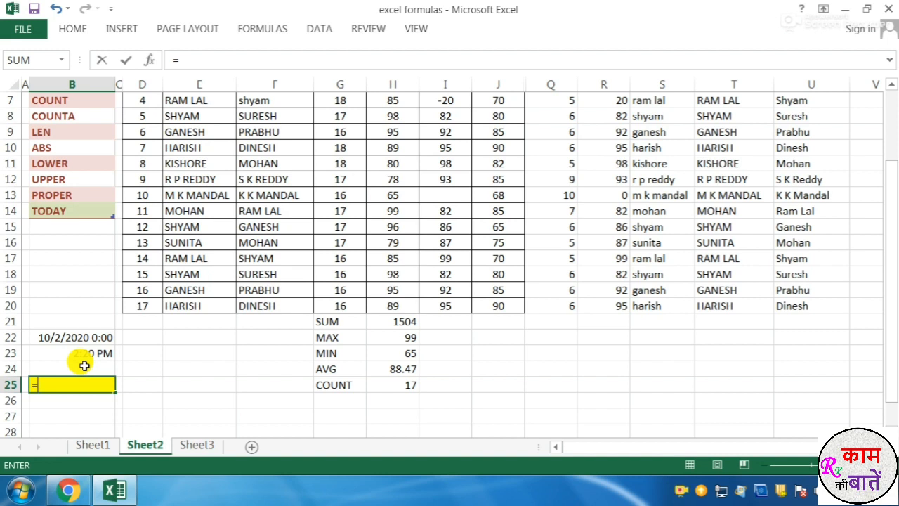
pyautogui.write('now(')
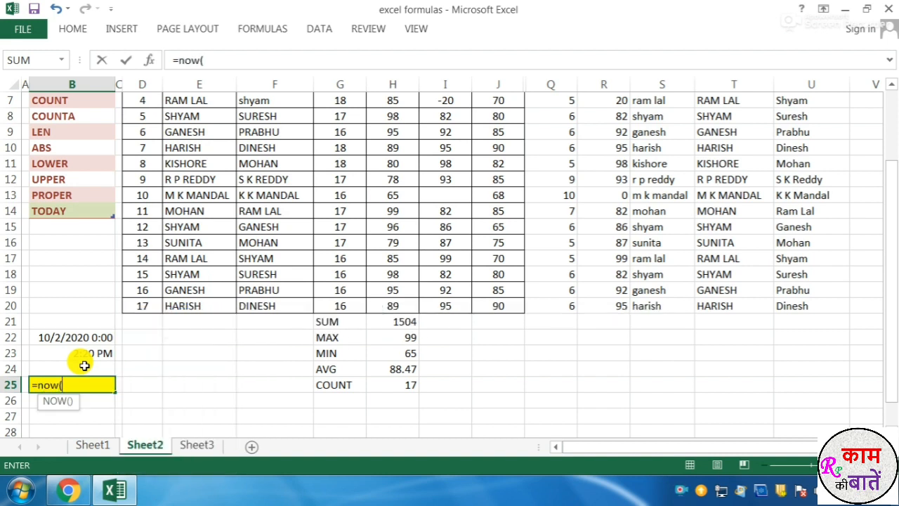
pyautogui.press('Return')
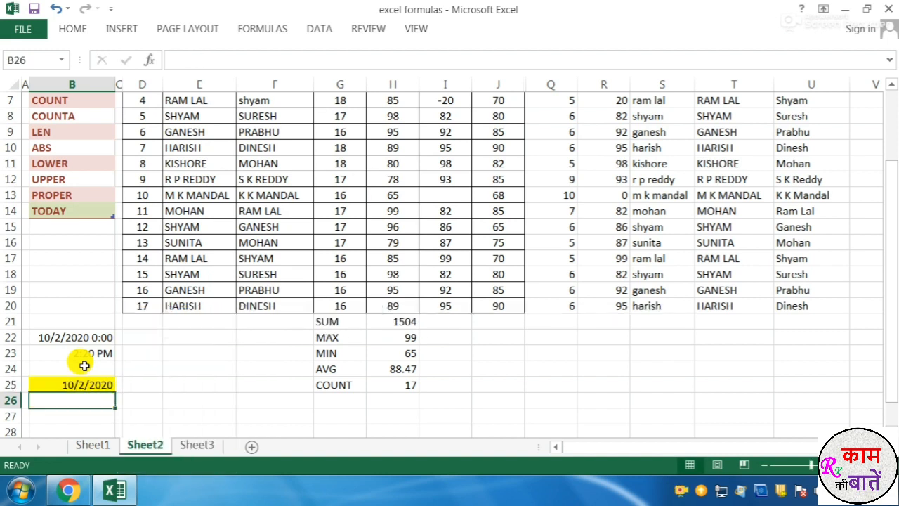
# Step: Enter a TODAY formula in B26, directly below the NOW formula
pyautogui.write('=today')
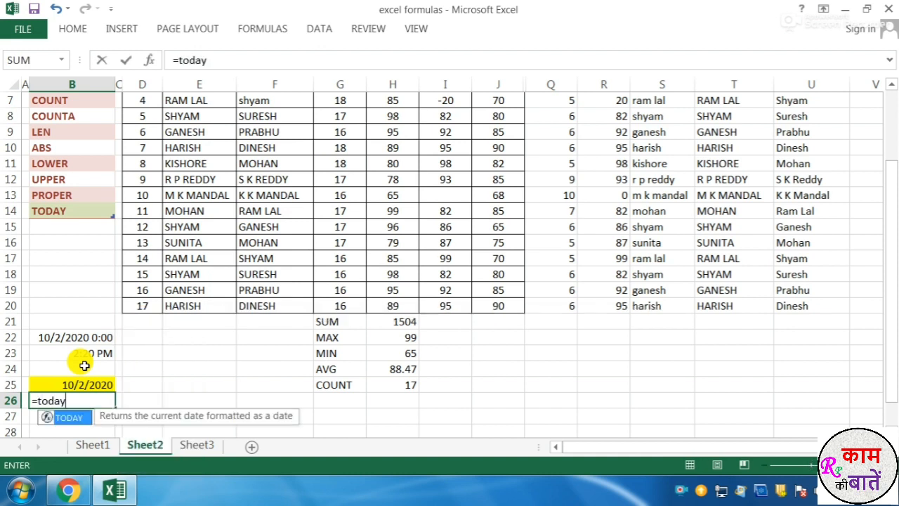
pyautogui.write('(')
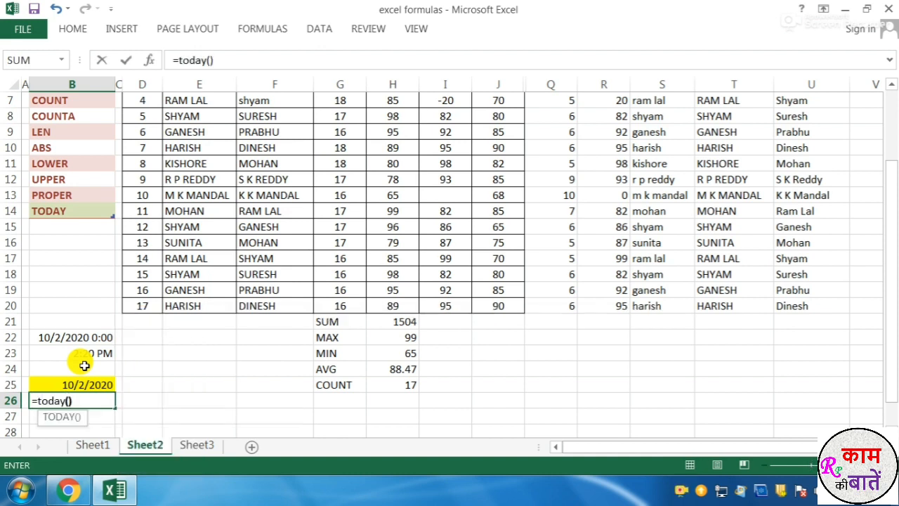
pyautogui.write(')')
pyautogui.press('Return')
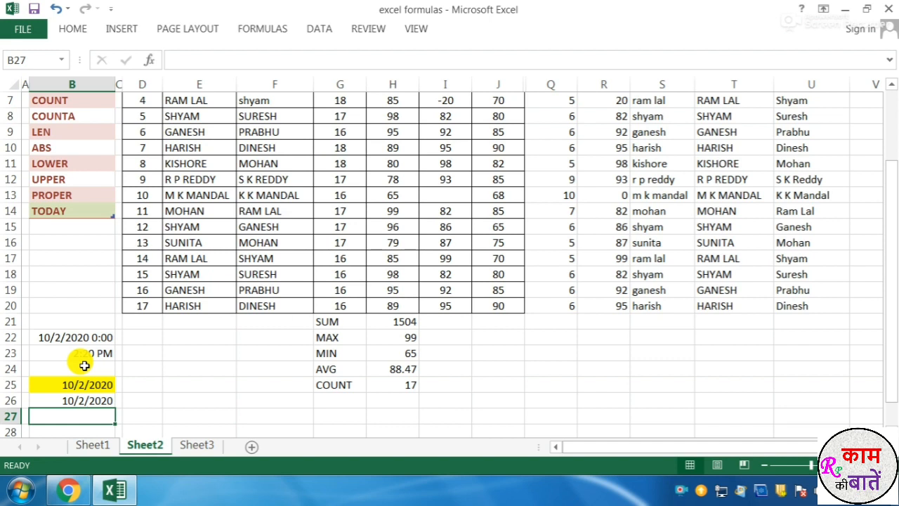
# Step: Widen column B and confirm the *3/14/2012 date format for the NOW cell B25
pyautogui.click(83, 379)
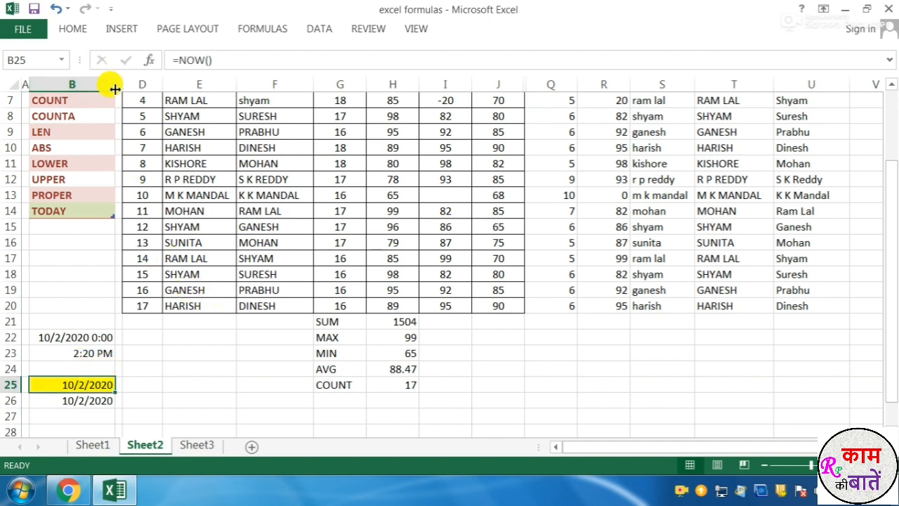
pyautogui.moveTo(117, 85); pyautogui.dragTo(144, 99)
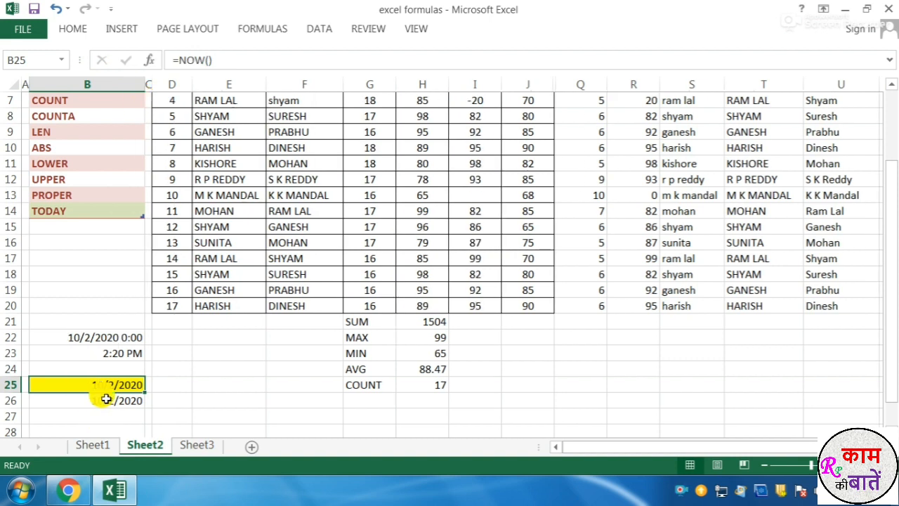
pyautogui.rightClick(102, 387)
pyautogui.press('Escape')
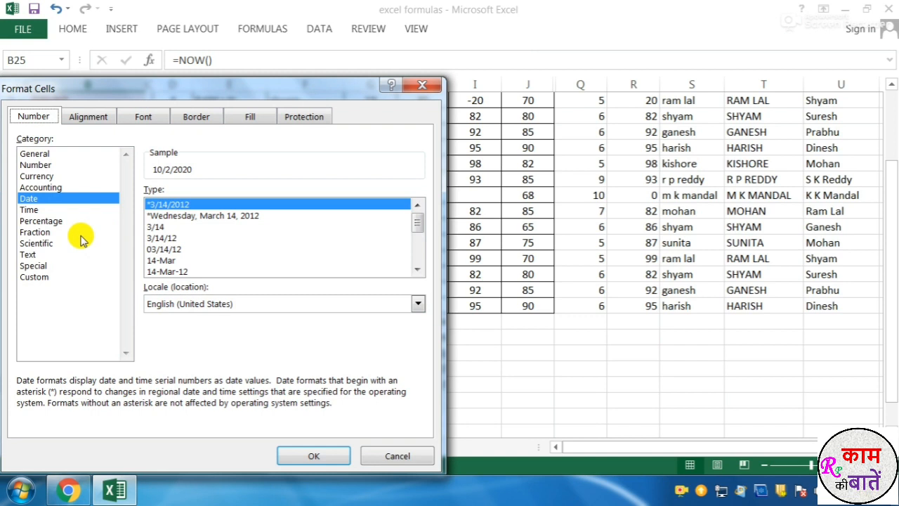
pyautogui.click(303, 454)
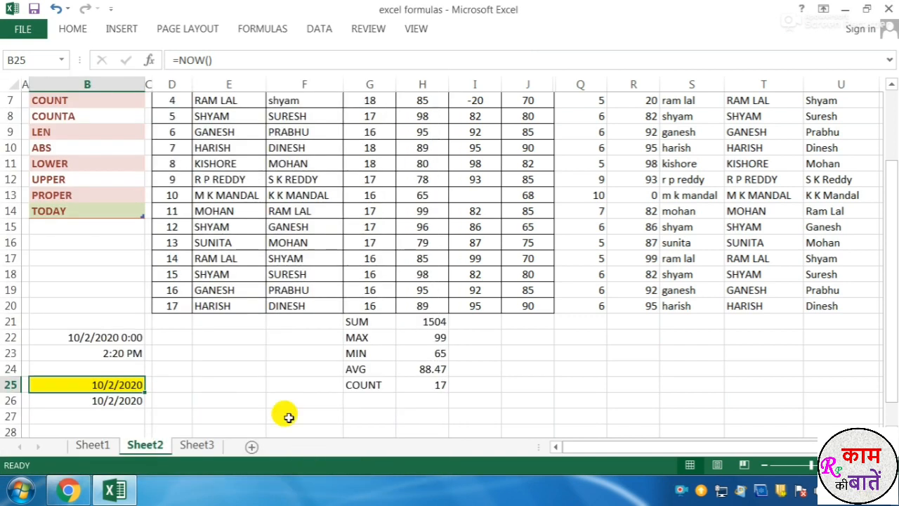
# Step: Enter the NOW formula again in the yellow cell B25
pyautogui.click(227, 398)
pyautogui.click(107, 388)
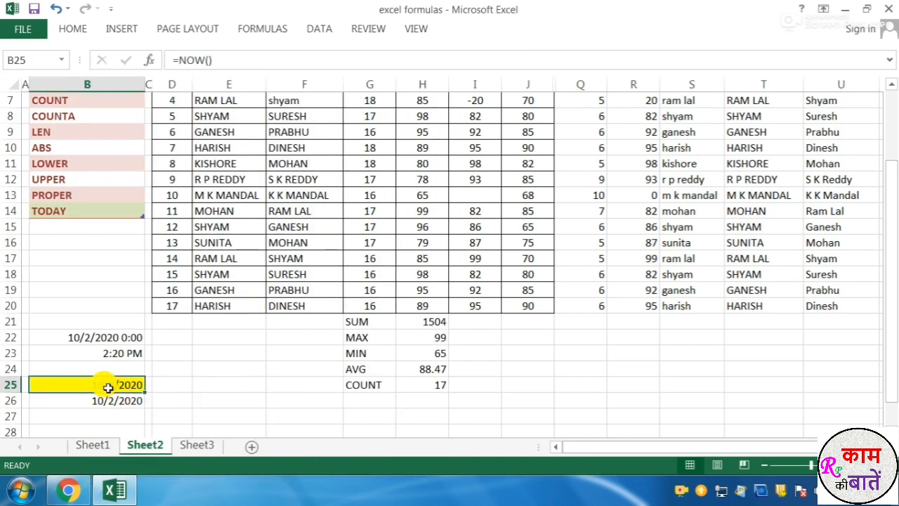
pyautogui.write('=now')
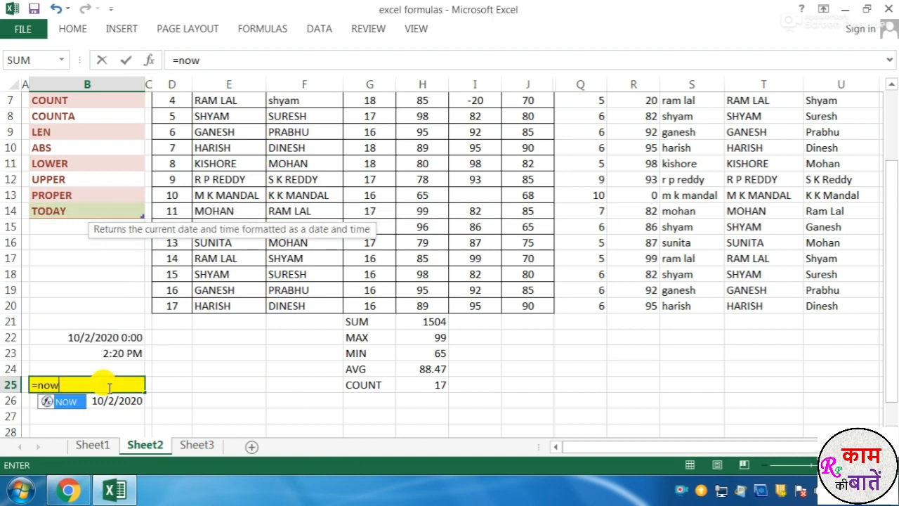
pyautogui.write('()')
pyautogui.press('Return')
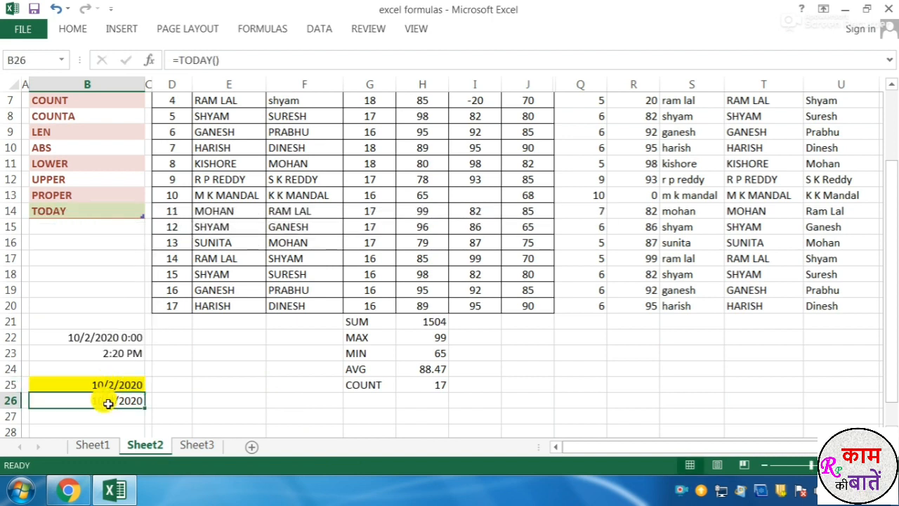
# Step: Format the NOW cell B25 with the date type 3/14/12 1:30 PM
pyautogui.click(112, 384)
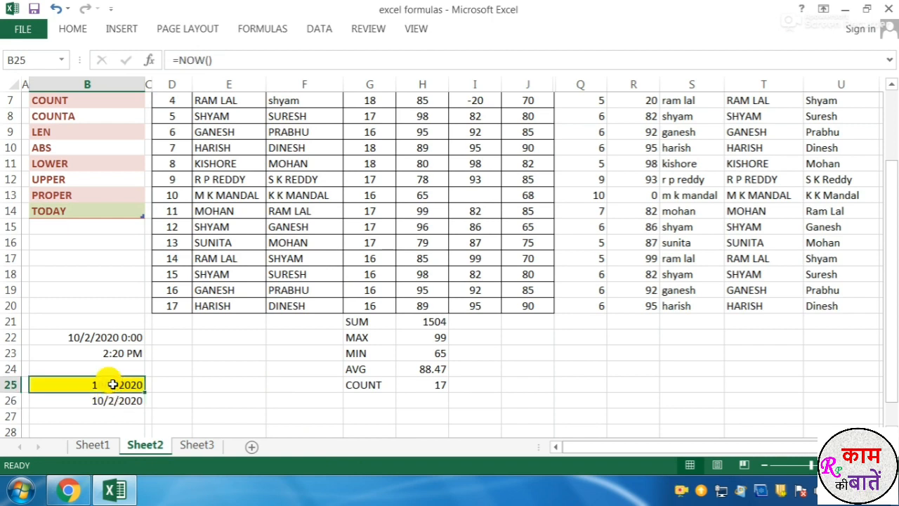
pyautogui.rightClick(113, 384)
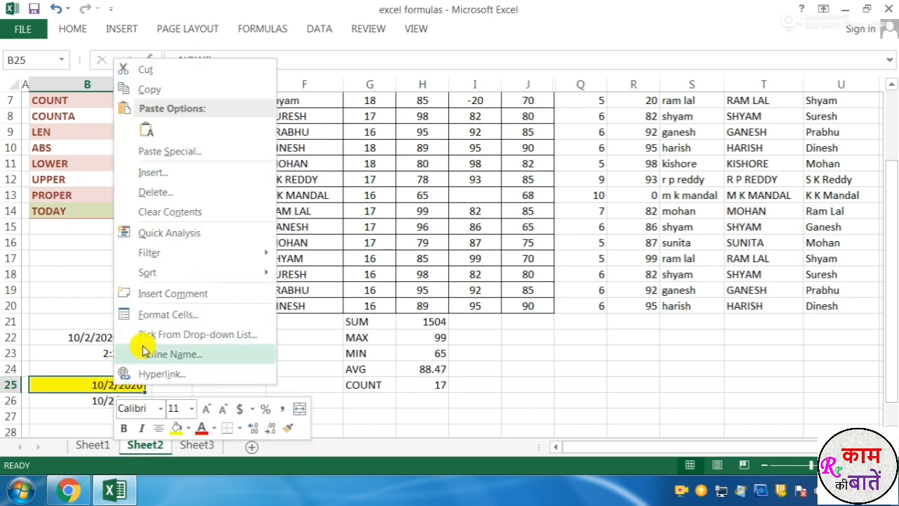
pyautogui.click(163, 316)
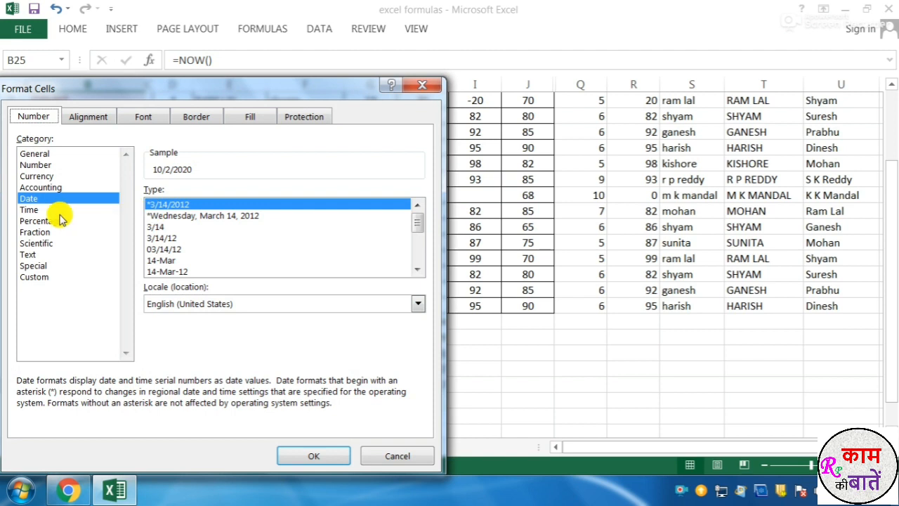
pyautogui.click(41, 166)
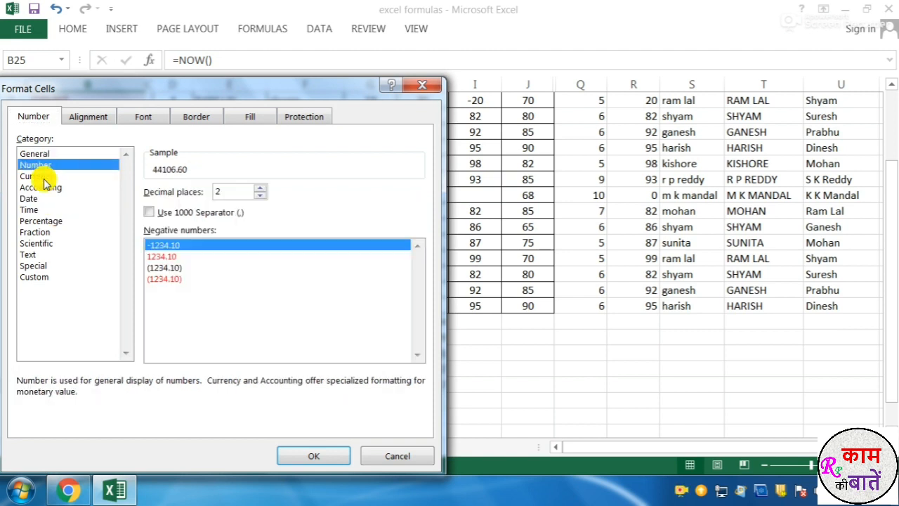
pyautogui.click(42, 176)
pyautogui.click(42, 187)
pyautogui.click(43, 200)
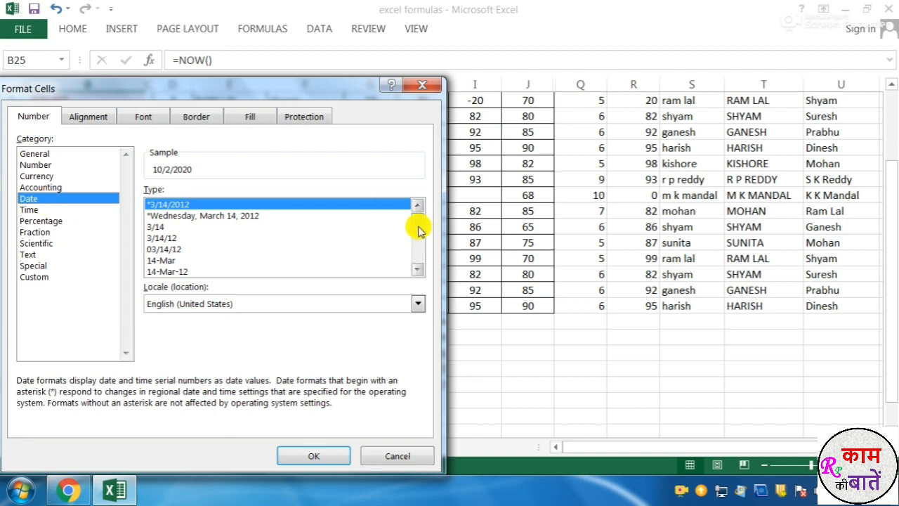
pyautogui.moveTo(417, 227); pyautogui.dragTo(417, 247)
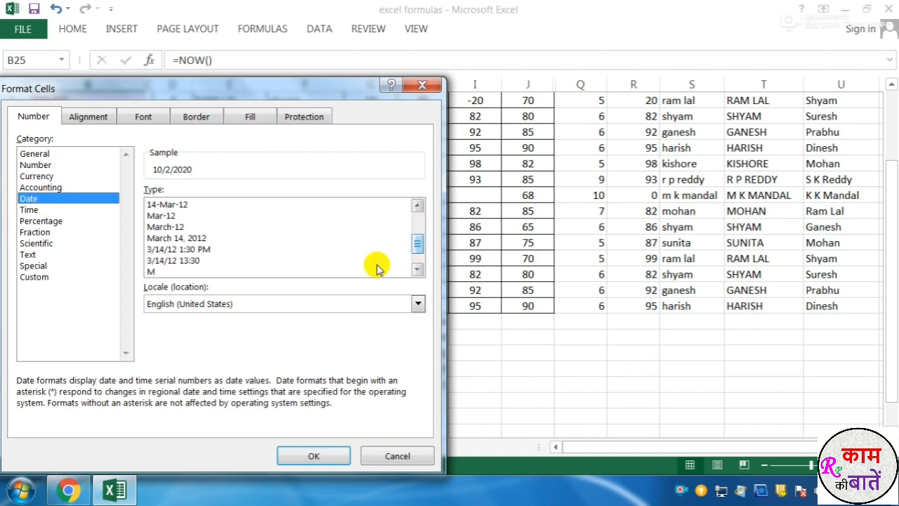
pyautogui.click(159, 249)
pyautogui.click(314, 455)
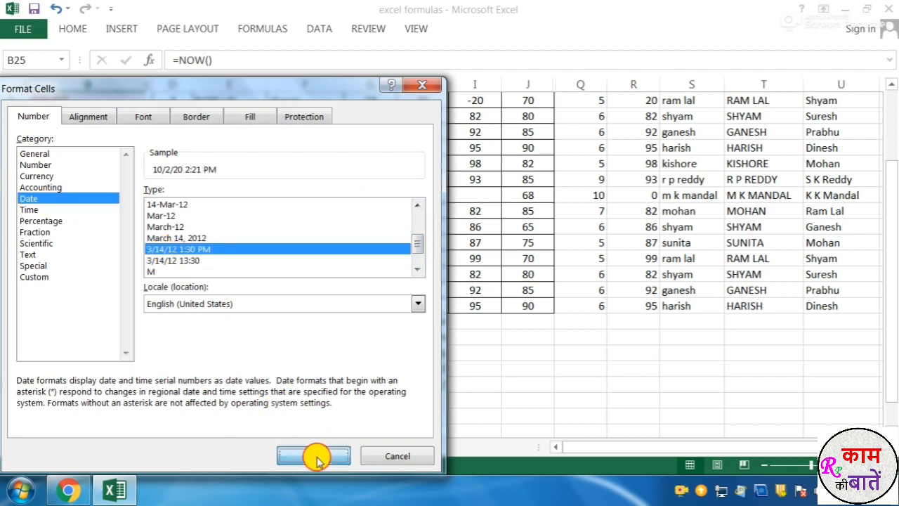
pyautogui.click(221, 371)
# Step: Try the 3/14/12 1:30 PM date type on the TODAY cell B26, and undo that format change
pyautogui.rightClick(104, 400)
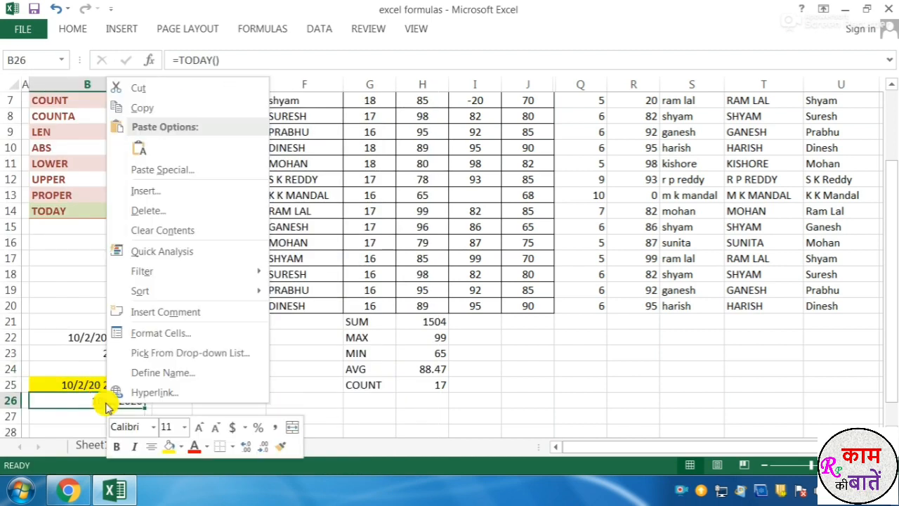
pyautogui.click(154, 334)
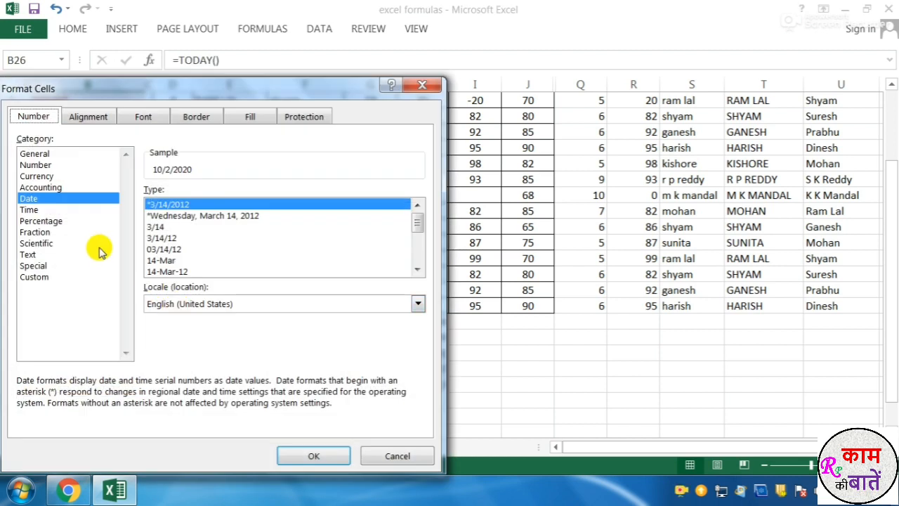
pyautogui.moveTo(418, 222); pyautogui.dragTo(417, 246)
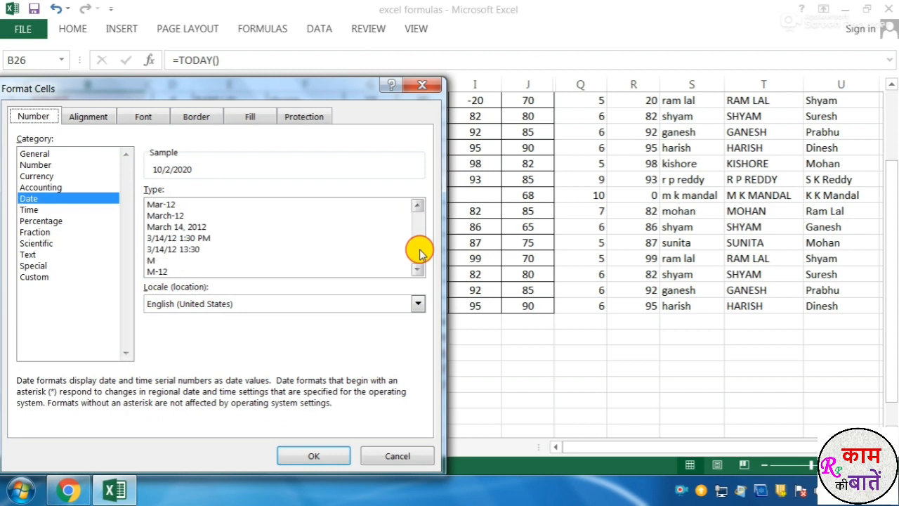
pyautogui.click(179, 237)
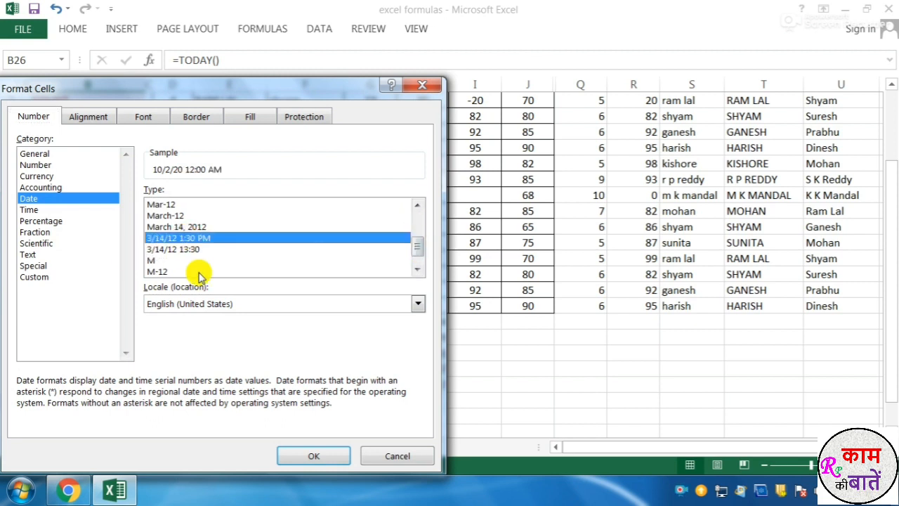
pyautogui.click(314, 455)
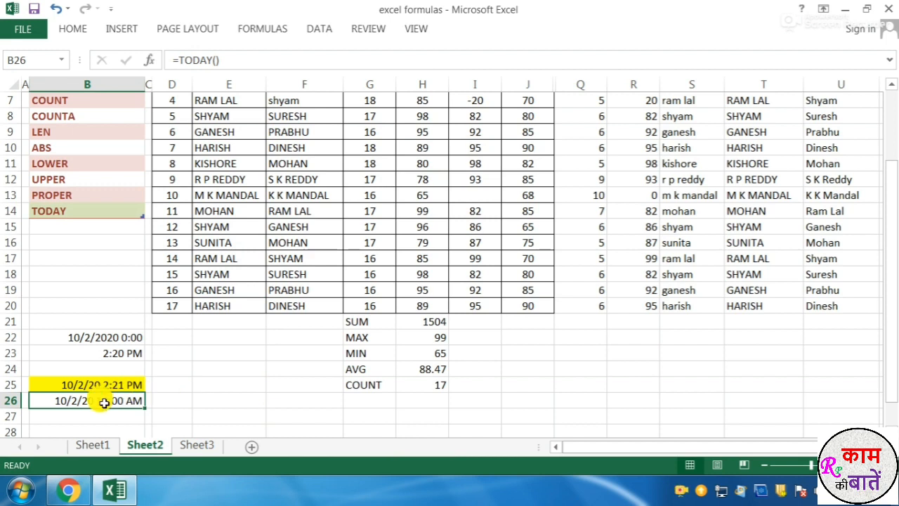
pyautogui.hotkey('ctrl', 'z')
pyautogui.click(174, 415)
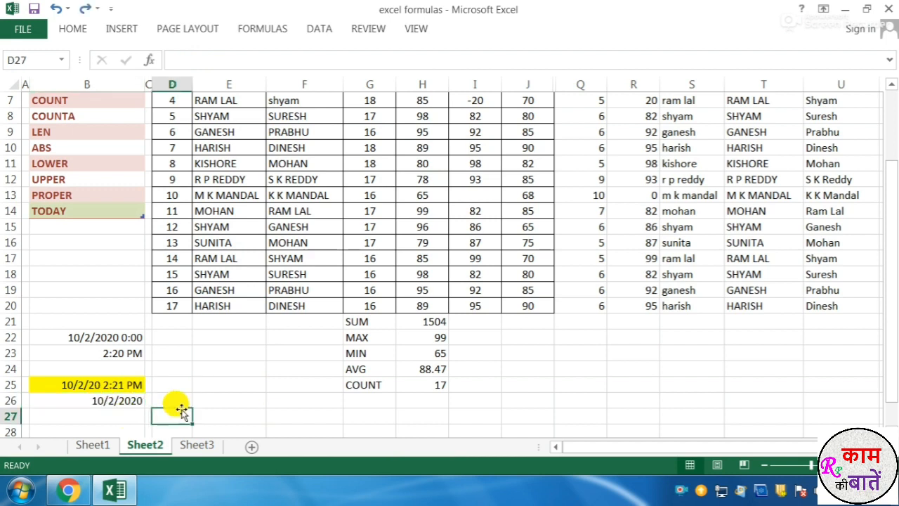
# Step: Label the two formula results with the plain text now() in D25 and Today() in D26
pyautogui.click(110, 381)
pyautogui.click(165, 388)
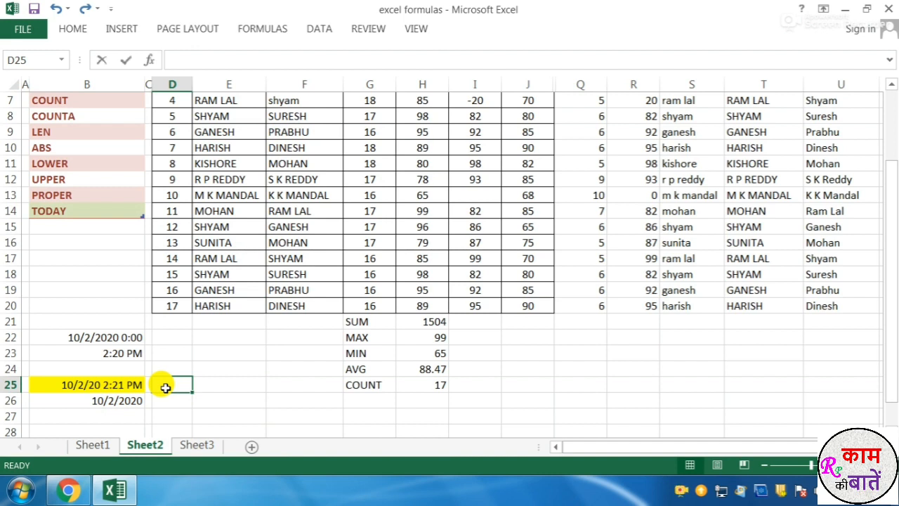
pyautogui.write('now()')
pyautogui.press('Return')
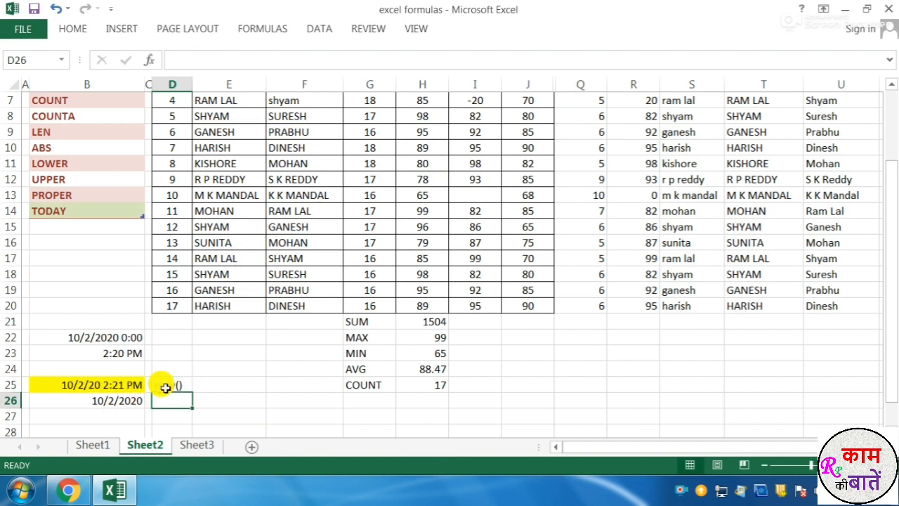
pyautogui.write('Today(')
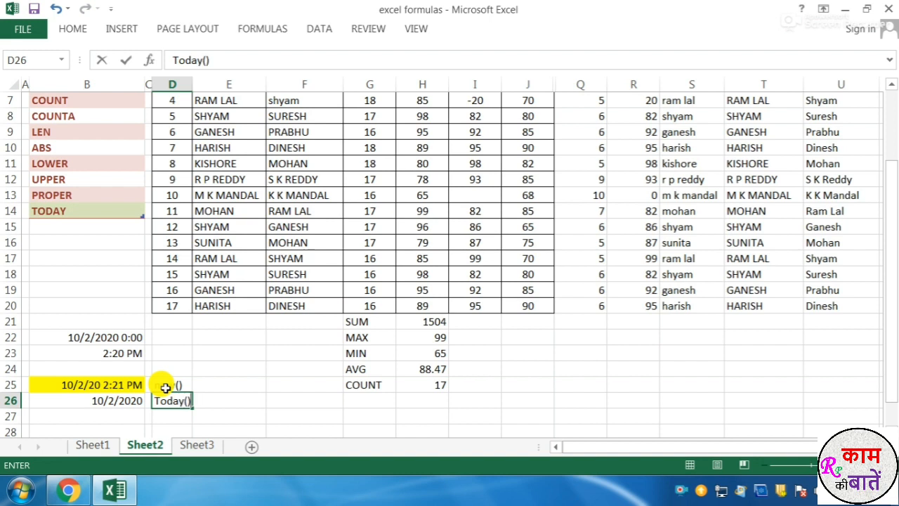
pyautogui.press('Return')
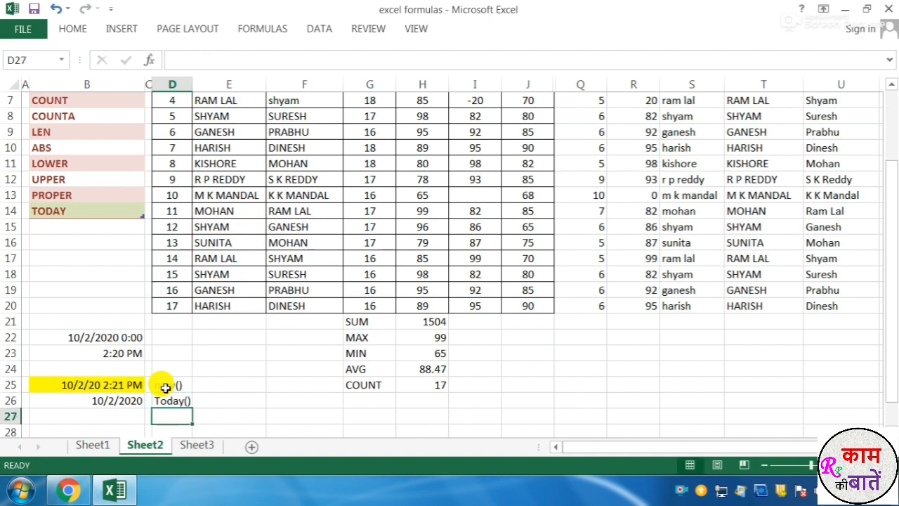
# Step: Compare the now() and Today() labels with the formulas in B25 and B26
pyautogui.click(169, 385)
pyautogui.click(83, 383)
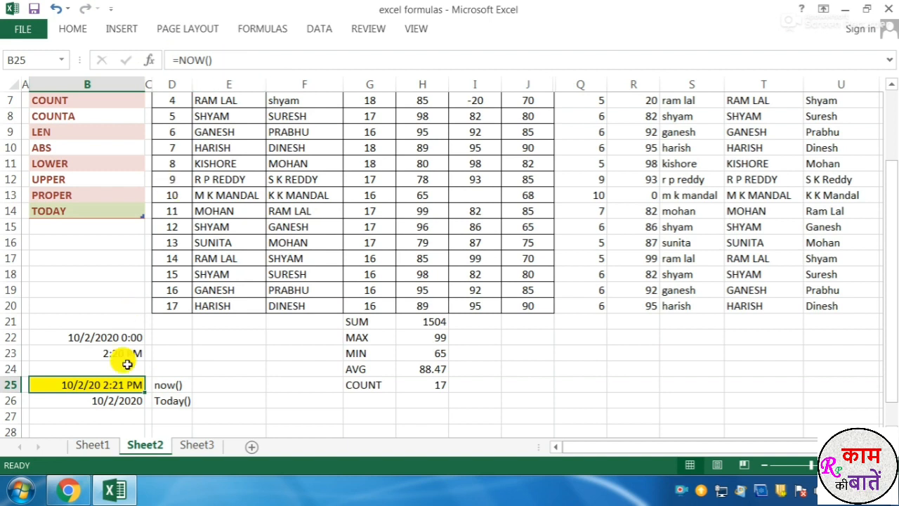
pyautogui.click(166, 401)
pyautogui.click(118, 400)
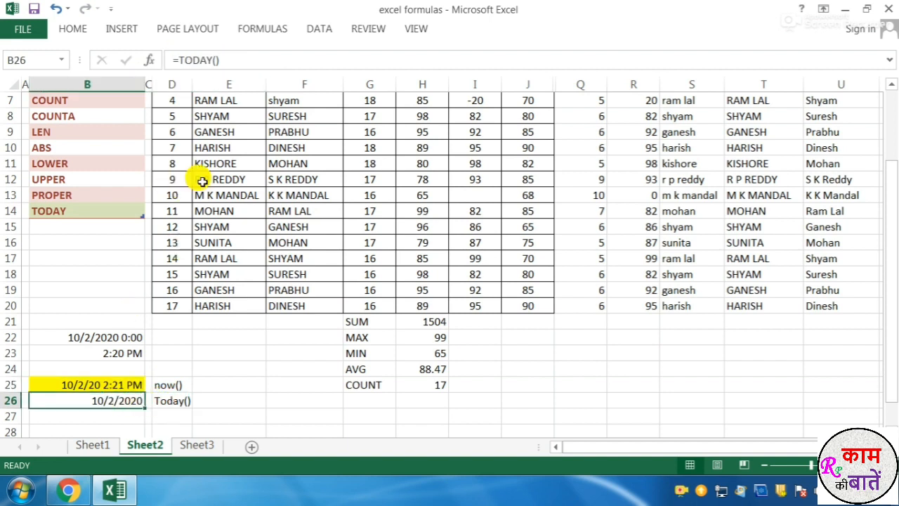
pyautogui.click(219, 413)
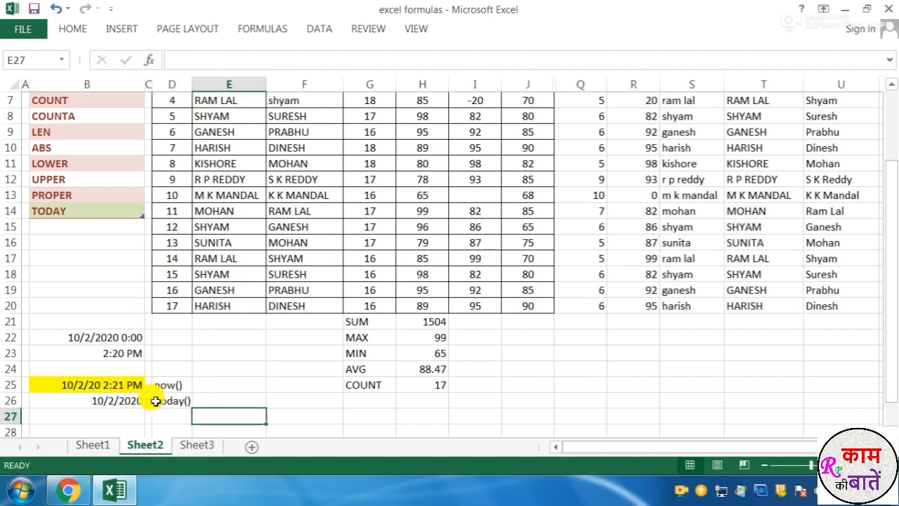
pyautogui.click(90, 379)
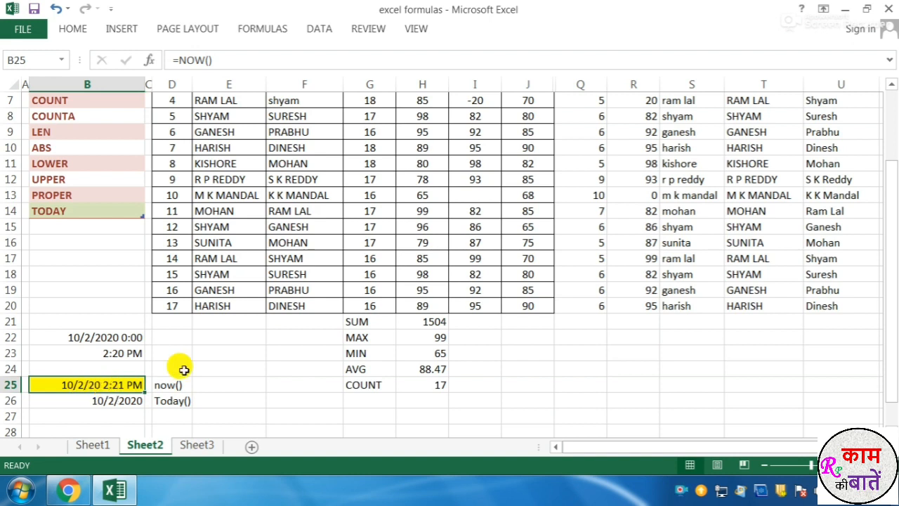
pyautogui.click(214, 380)
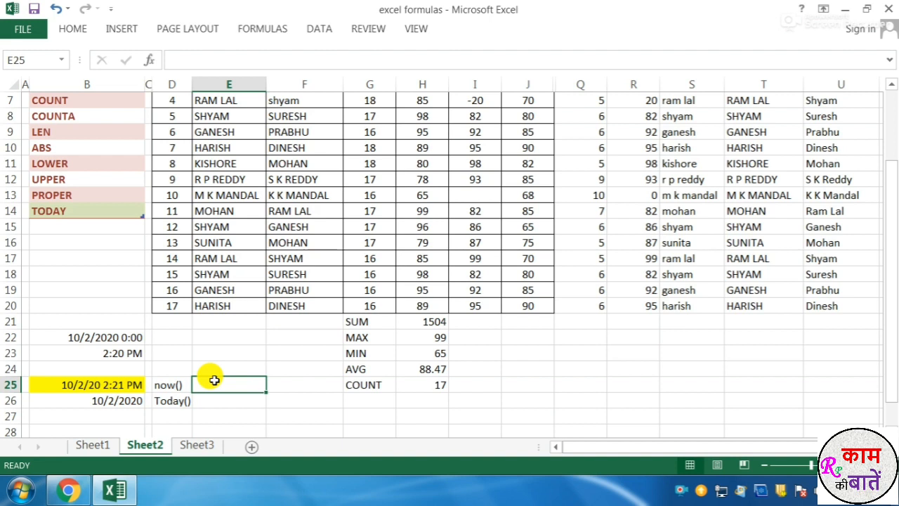
# Step: Label the fixed date and time values with the text ctrl+; in D22 and ctrl+shift+; in D23
pyautogui.click(105, 340)
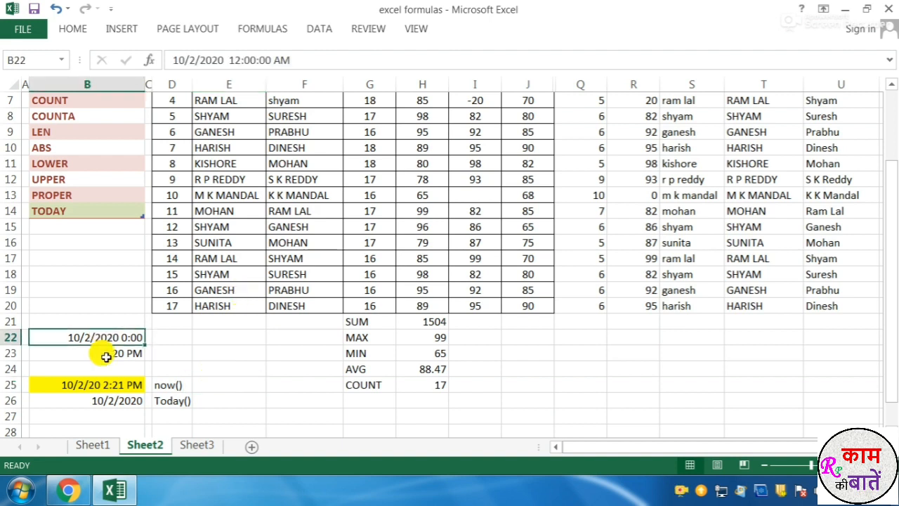
pyautogui.click(107, 357)
pyautogui.click(164, 340)
pyautogui.write('ctrl+;')
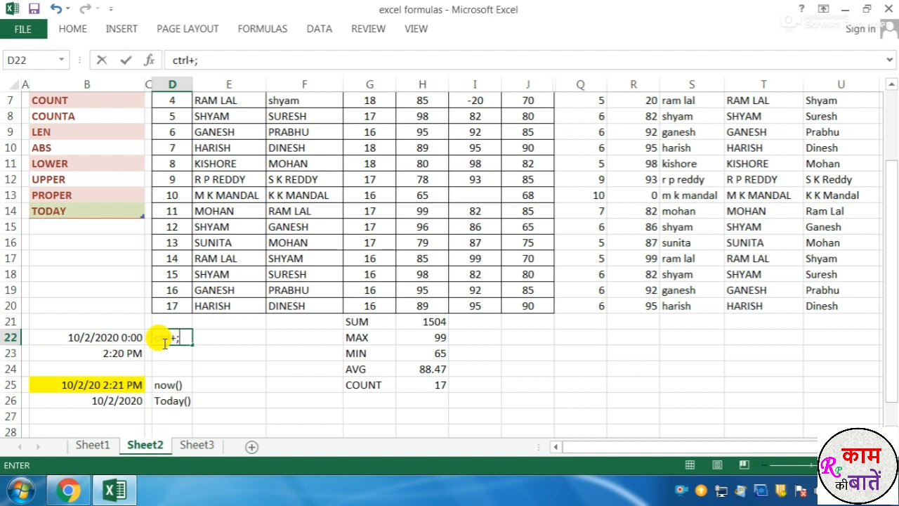
pyautogui.click(163, 354)
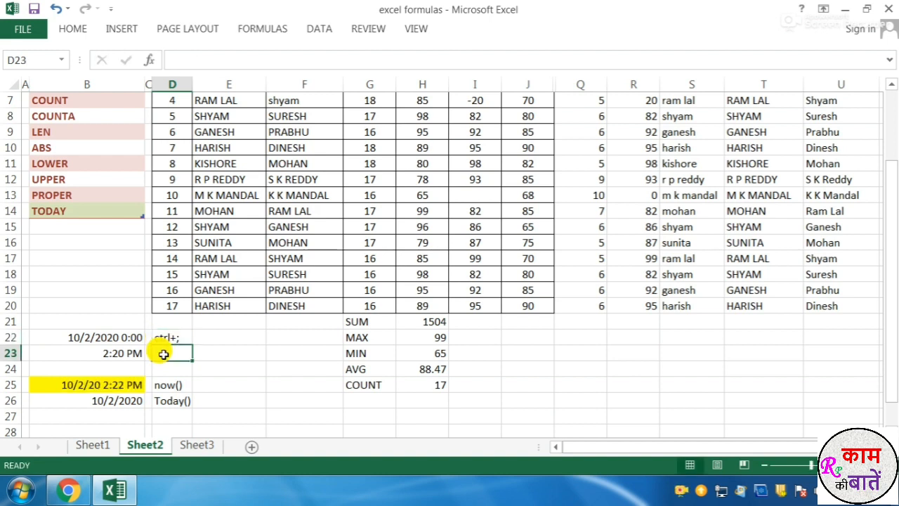
pyautogui.write('ctrl+shift+;')
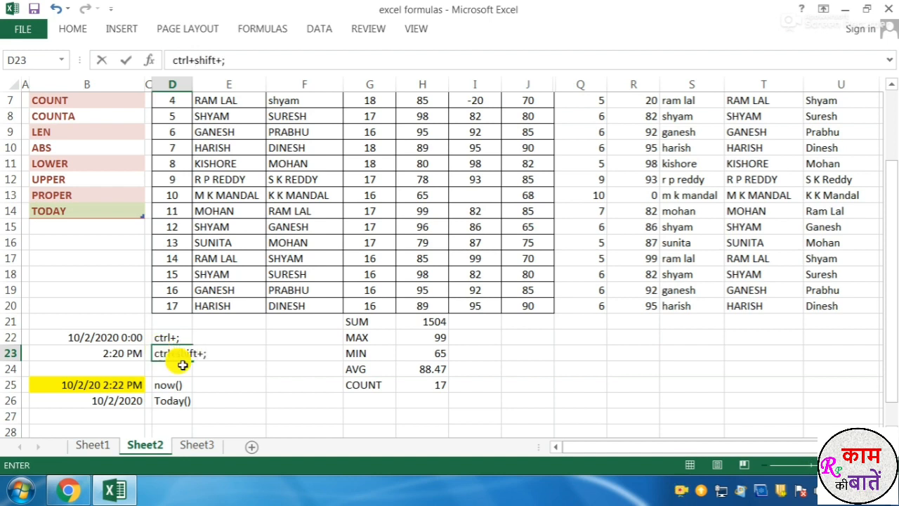
pyautogui.click(269, 370)
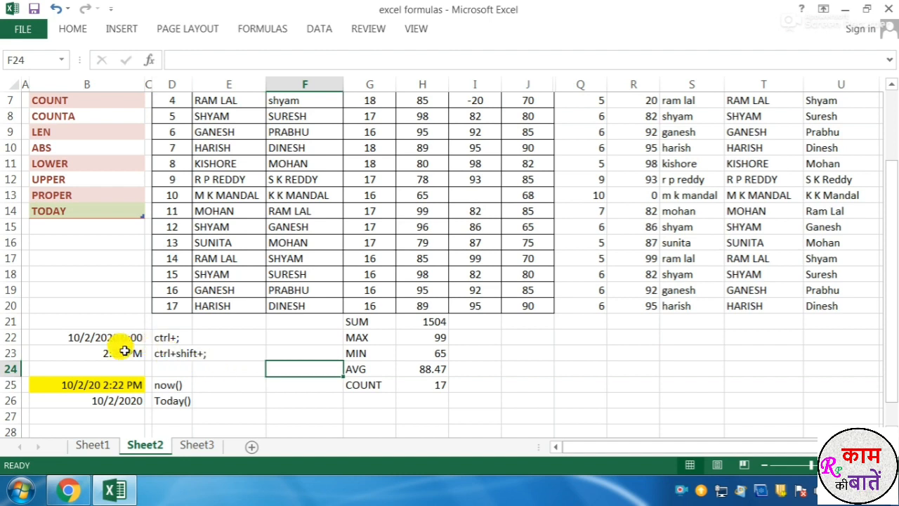
# Step: Compare the fixed date and time in rows 22 and 23 with the NOW and TODAY formulas in rows 25 and 26
pyautogui.moveTo(70, 327); pyautogui.dragTo(189, 353)
pyautogui.click(205, 421)
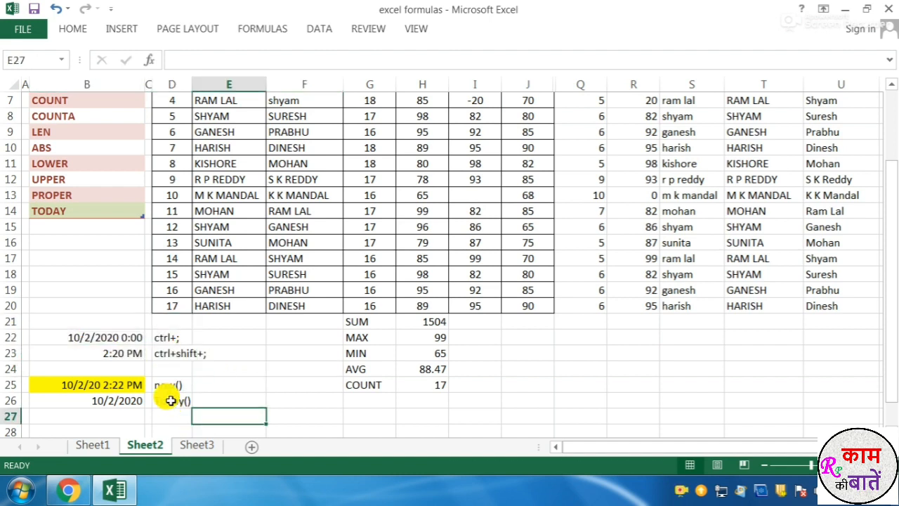
pyautogui.moveTo(166, 385); pyautogui.dragTo(167, 402)
pyautogui.click(100, 384)
pyautogui.click(105, 401)
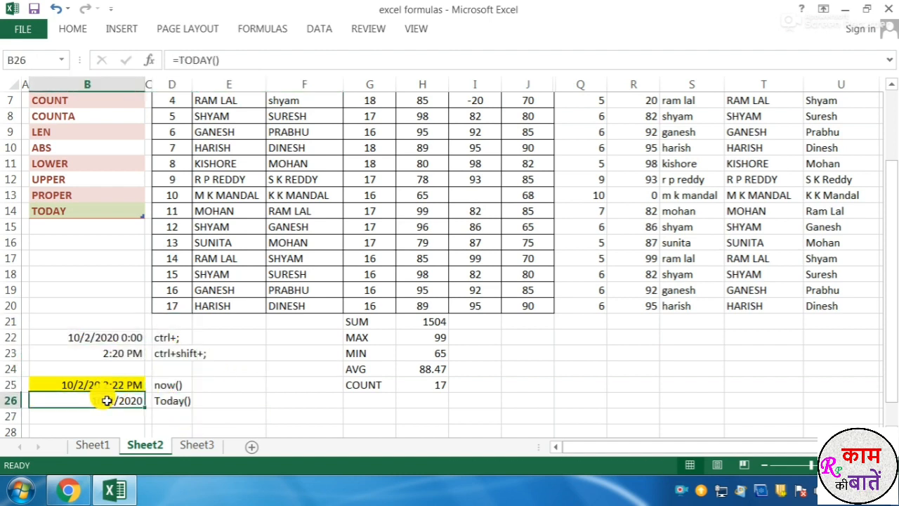
pyautogui.click(111, 385)
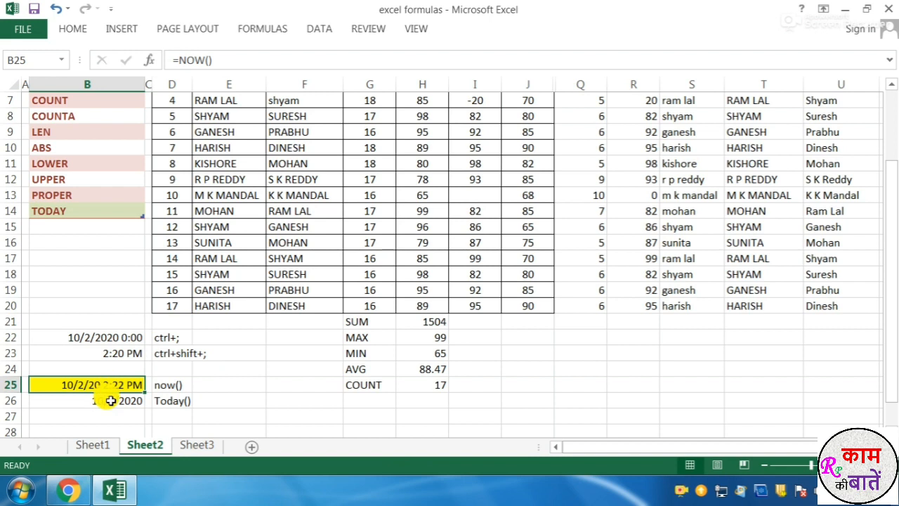
pyautogui.moveTo(80, 338); pyautogui.dragTo(200, 351)
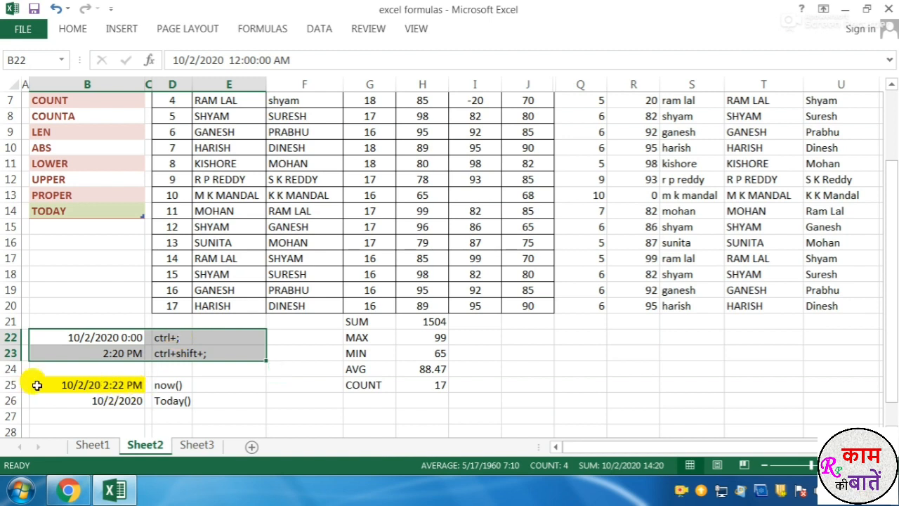
pyautogui.click(43, 385)
pyautogui.moveTo(130, 394); pyautogui.dragTo(183, 400)
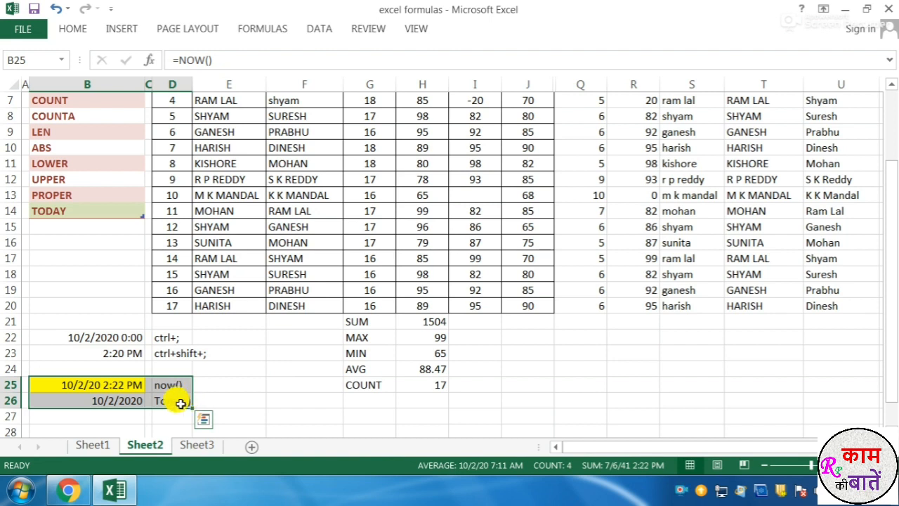
# Step: Review the TODAY and NOW entries in the column B formula list, and show the formula overview on Sheet1
pyautogui.click(40, 210)
pyautogui.scroll(2, 43, 214)
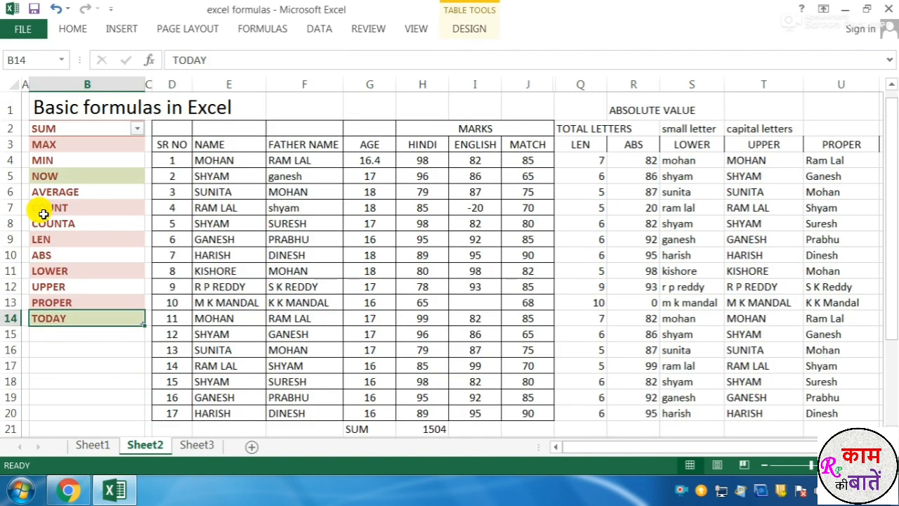
pyautogui.click(62, 180)
pyautogui.scroll(-3, 96, 295)
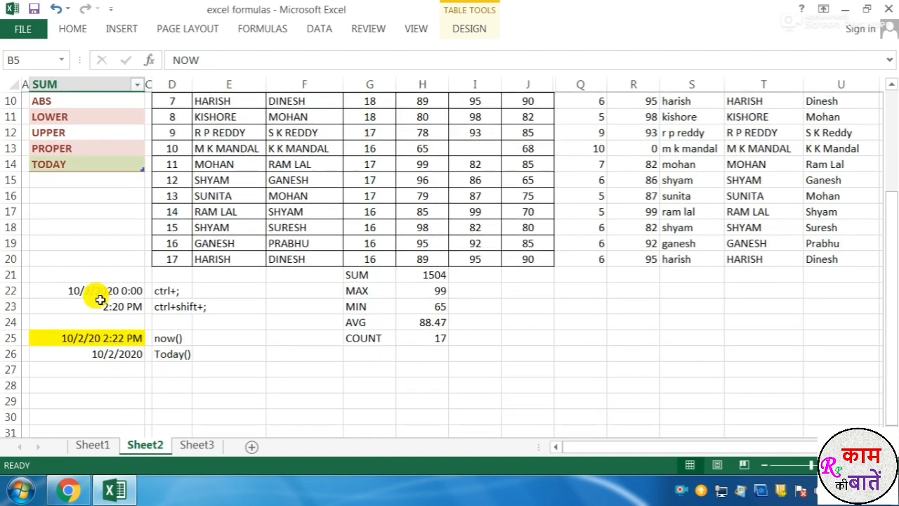
pyautogui.scroll(3, 111, 337)
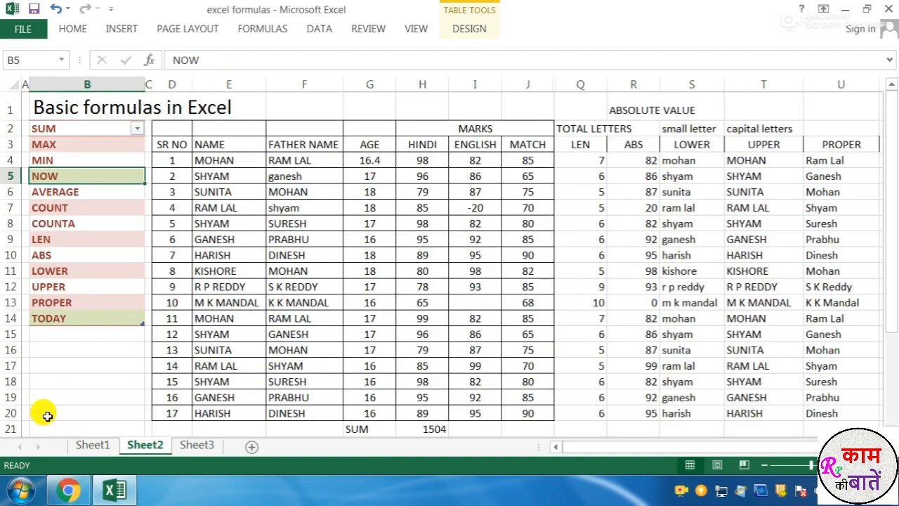
pyautogui.click(95, 444)
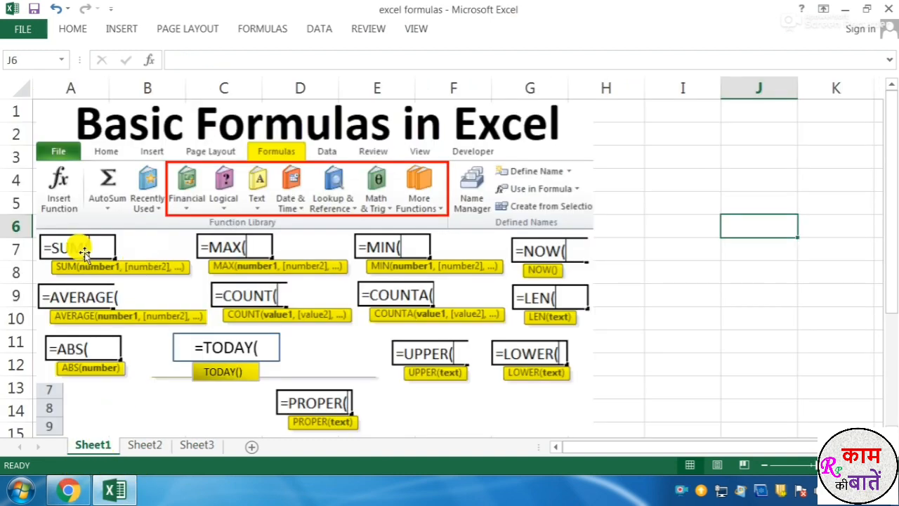